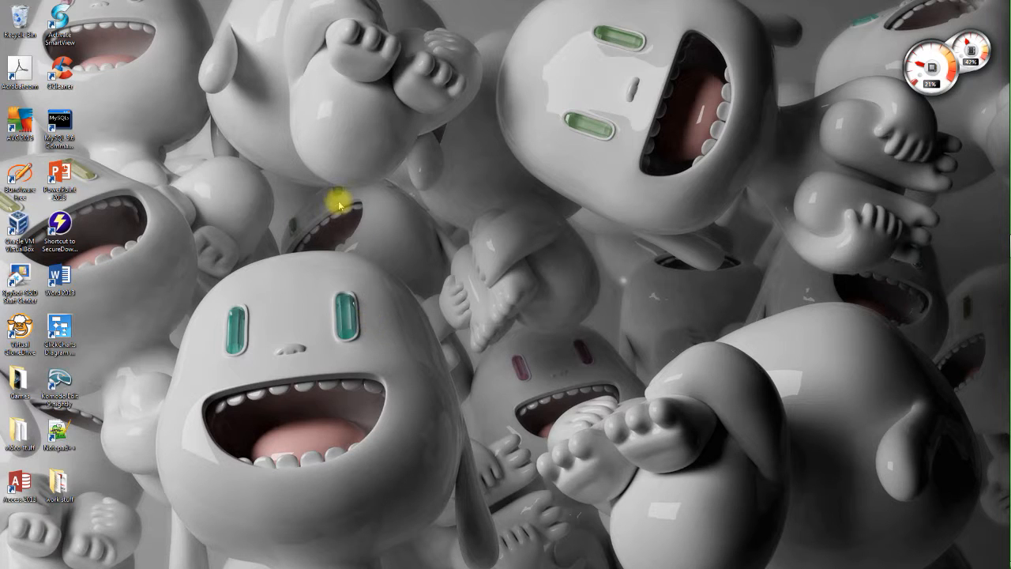
- Open the desktop personalization settings and apply the Windows 7 theme from the Aero themes
{"action": "right_click", "coordinate": [340, 205]}
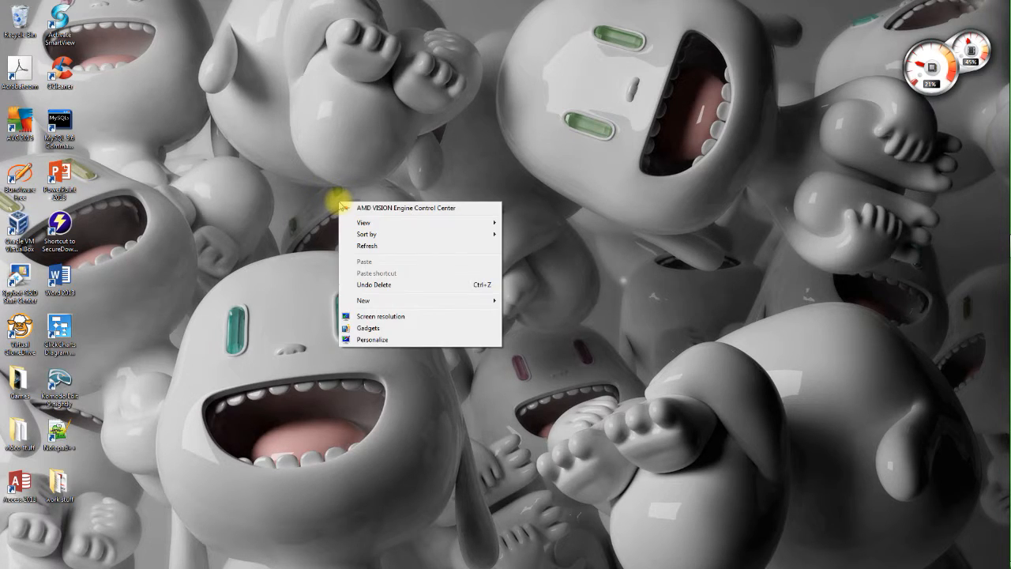
{"action": "left_click", "coordinate": [395, 340]}
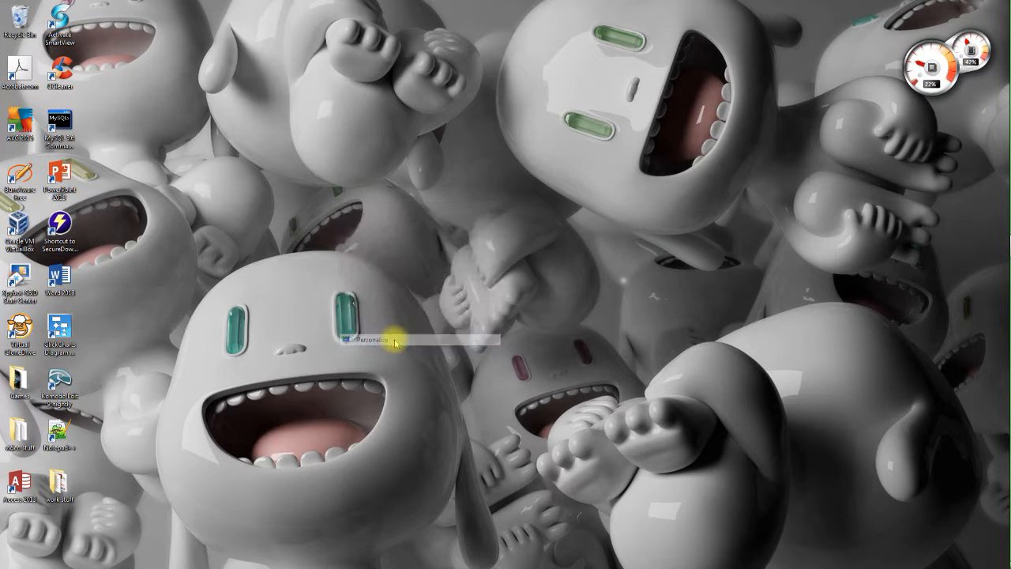
{"action": "left_click_drag", "start_coordinate": [415, 47], "coordinate": [423, 73]}
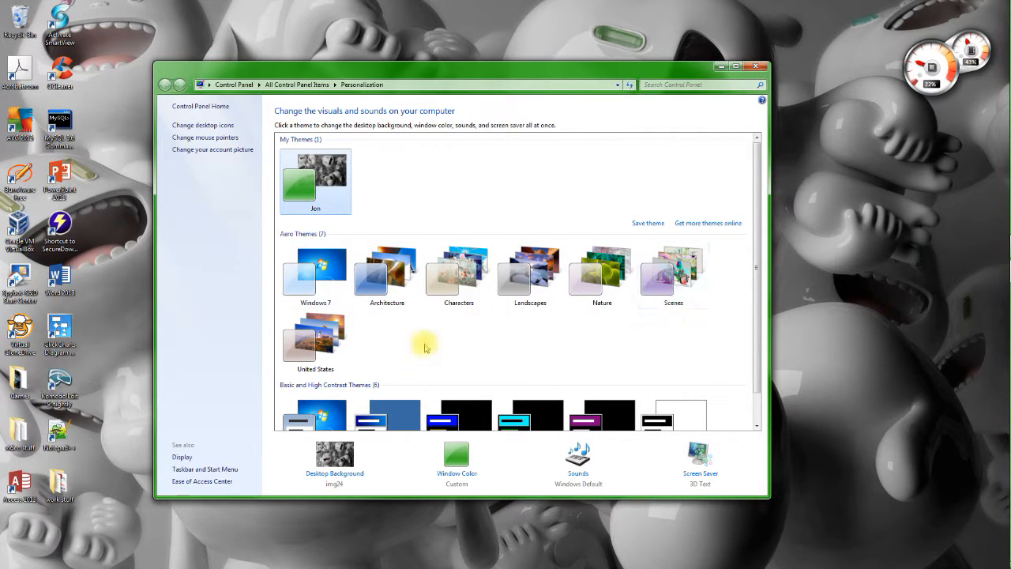
{"action": "scroll", "coordinate": [755, 187], "scroll_direction": "down", "scroll_amount": 1}
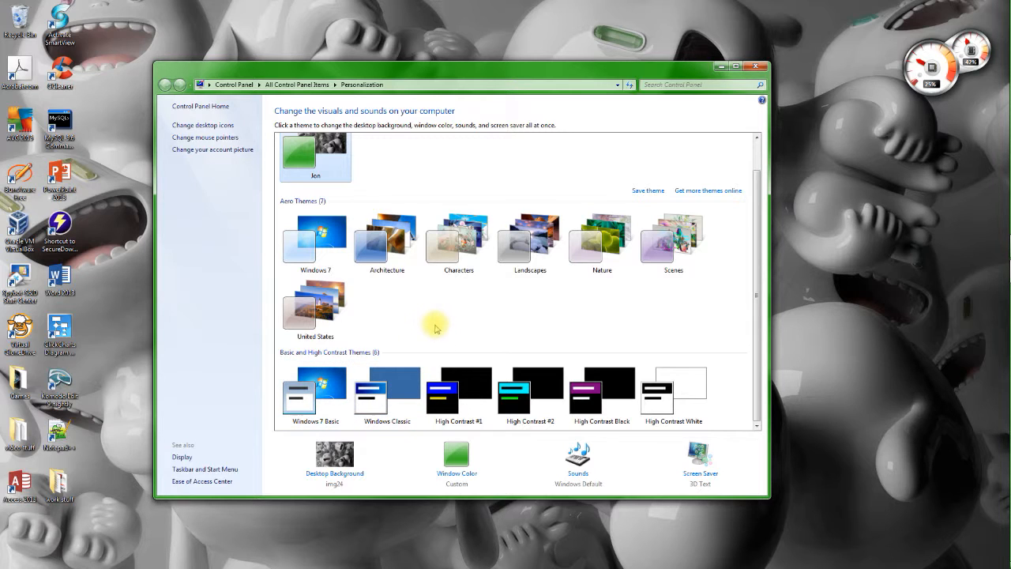
{"action": "left_click", "coordinate": [323, 243]}
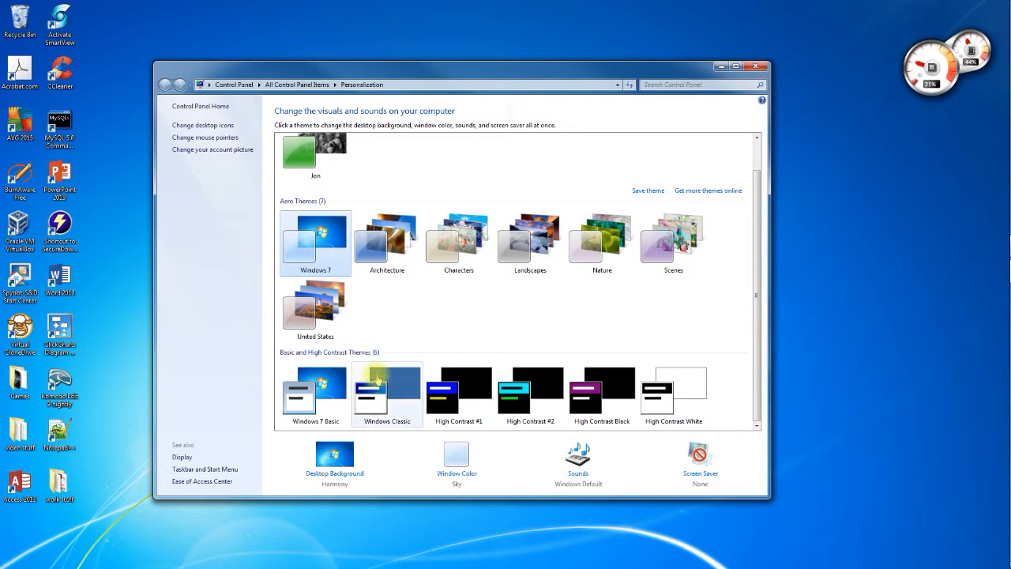
- Choose Ruby as the window color and raise its intensity almost to the maximum, trying transparency off and on again
{"action": "left_click", "coordinate": [456, 459]}
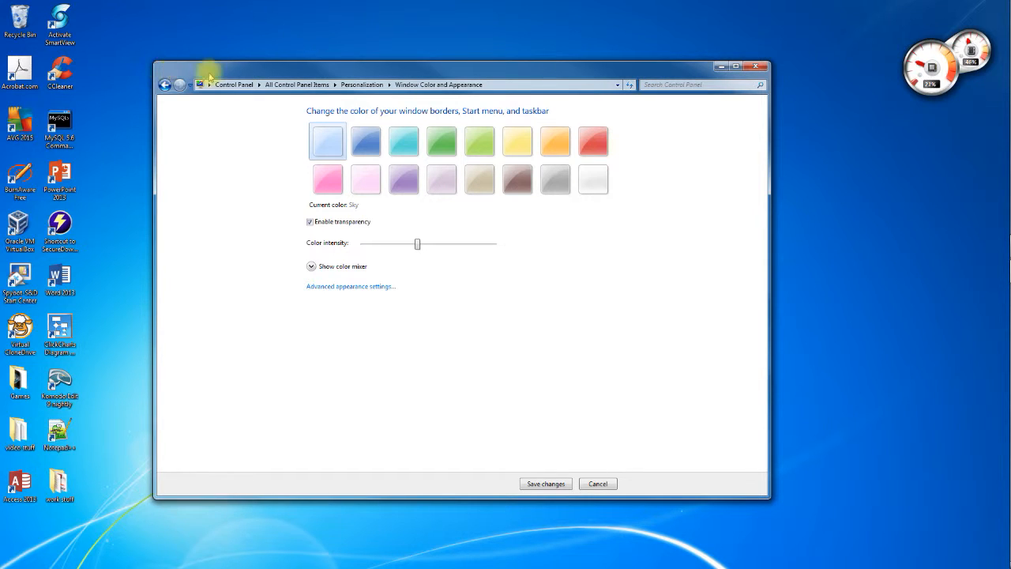
{"action": "left_click", "coordinate": [596, 141]}
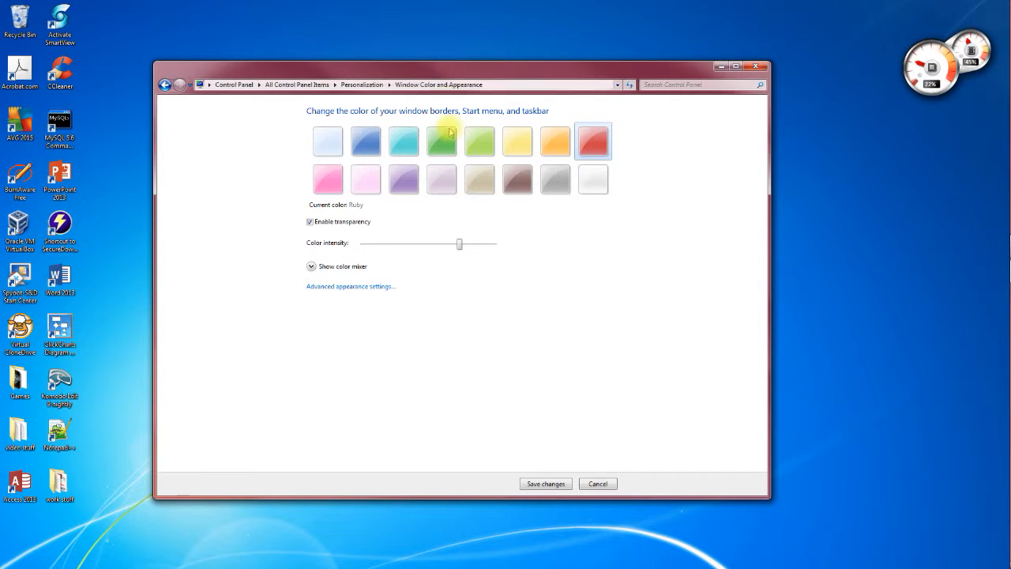
{"action": "mouse_move", "coordinate": [459, 242]}
{"action": "left_mouse_down"}
{"action": "mouse_move", "coordinate": [502, 248]}
{"action": "mouse_move", "coordinate": [447, 245]}
{"action": "left_mouse_up"}
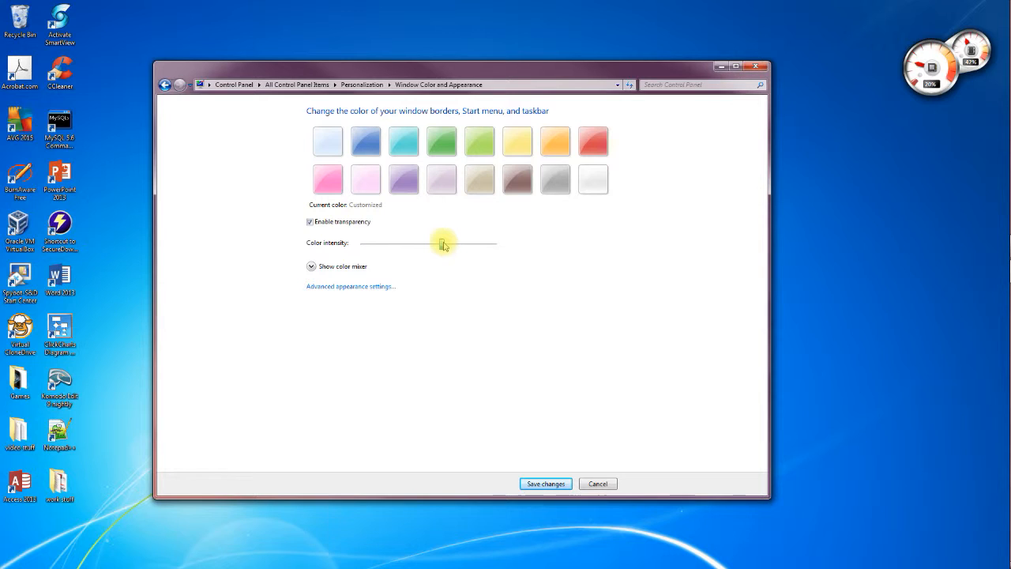
{"action": "left_click", "coordinate": [309, 222]}
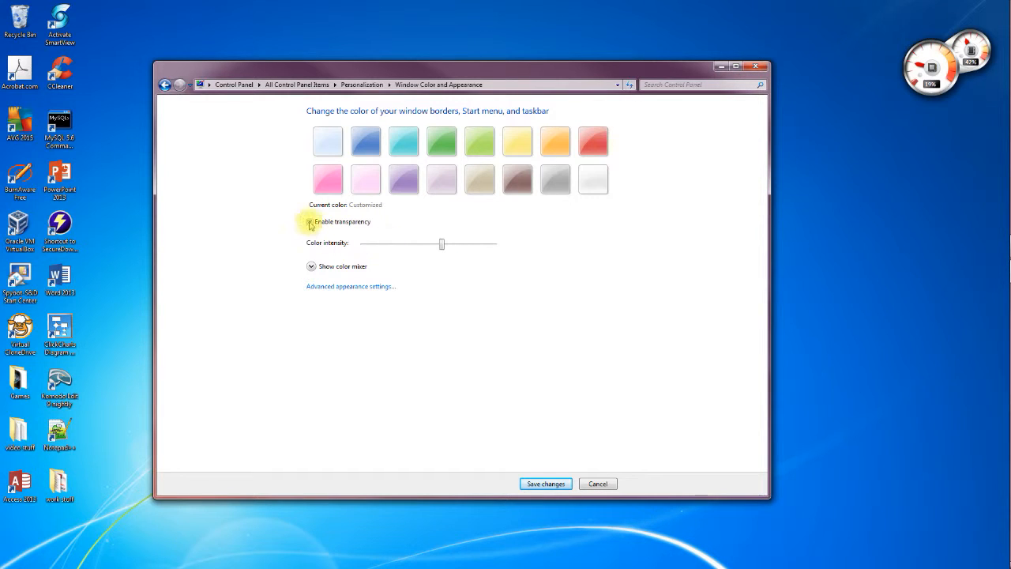
{"action": "left_click", "coordinate": [310, 222]}
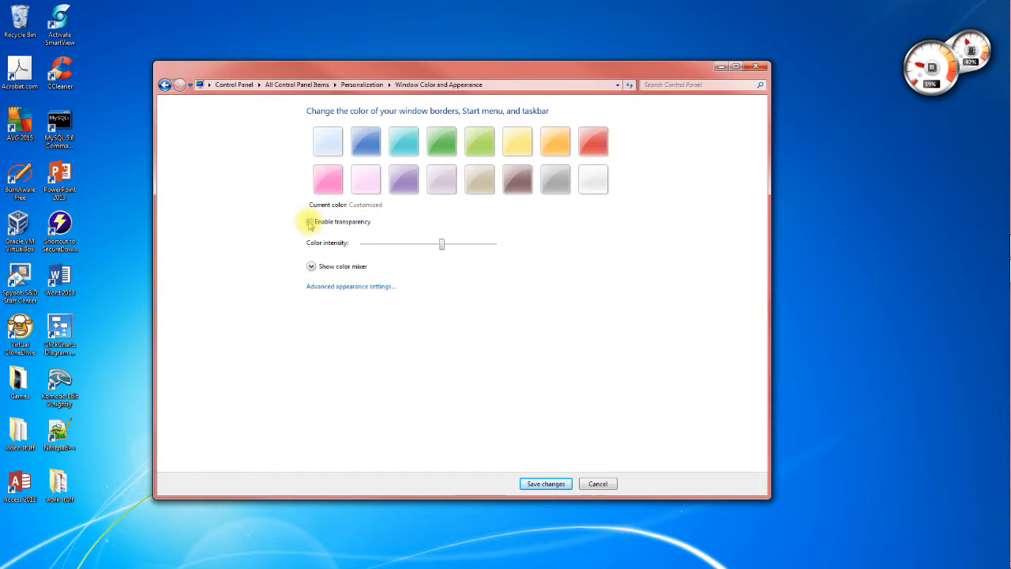
{"action": "left_click_drag", "start_coordinate": [441, 244], "coordinate": [485, 248]}
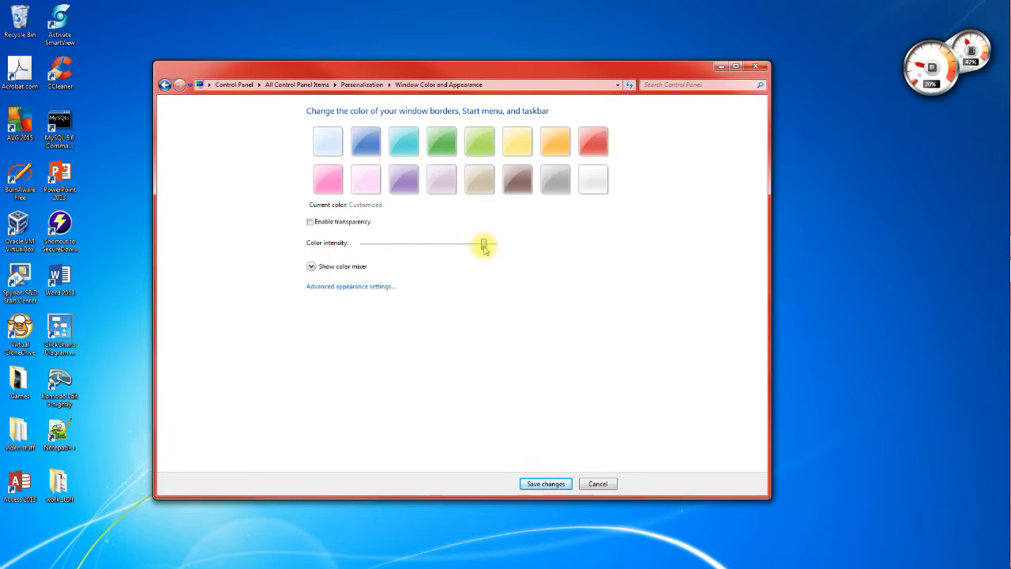
{"action": "left_click", "coordinate": [310, 222]}
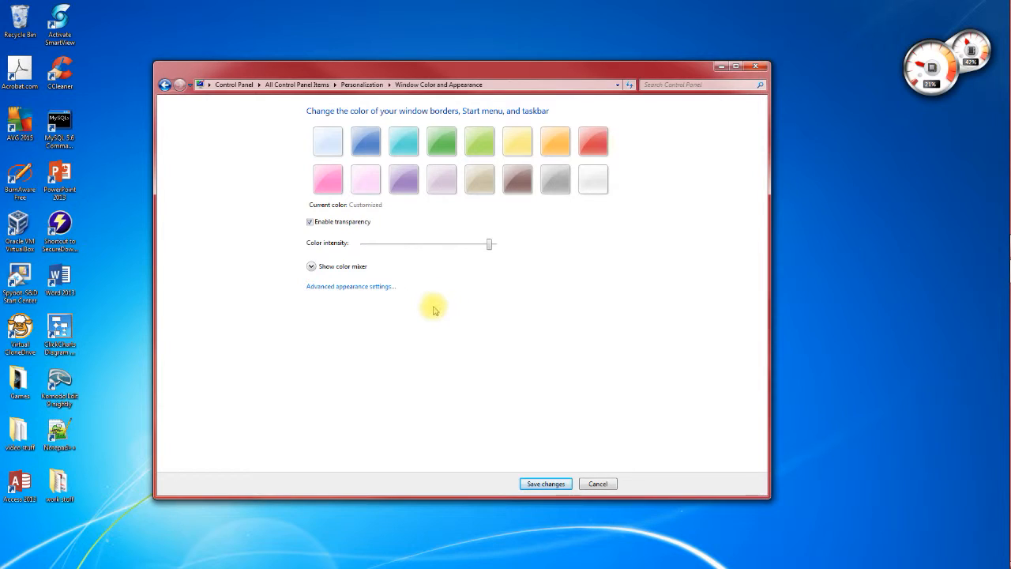
- In the advanced appearance settings, set the Window item's background color to black and its text color to bright green
{"action": "left_click", "coordinate": [350, 288]}
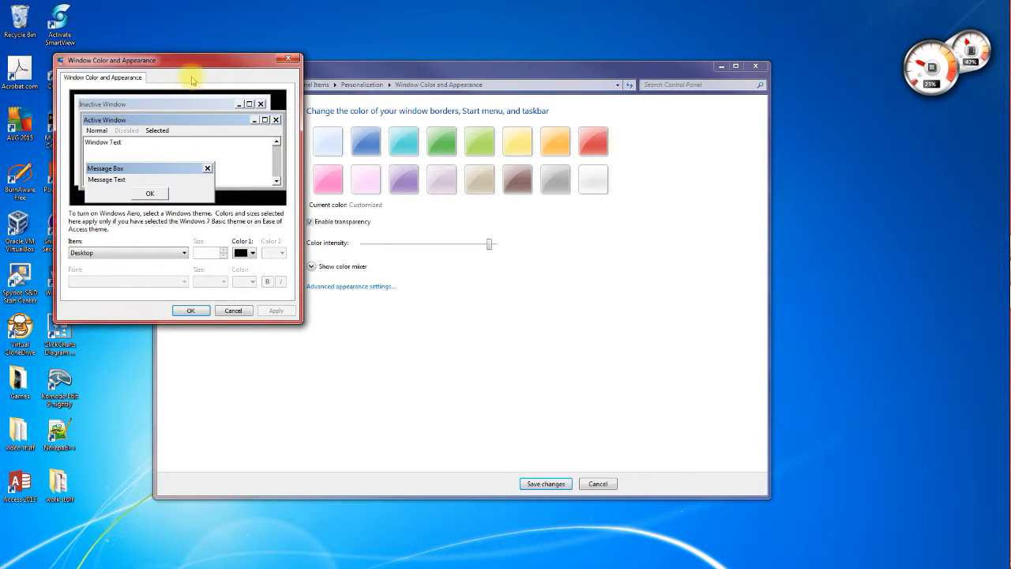
{"action": "left_click_drag", "start_coordinate": [197, 61], "coordinate": [429, 159]}
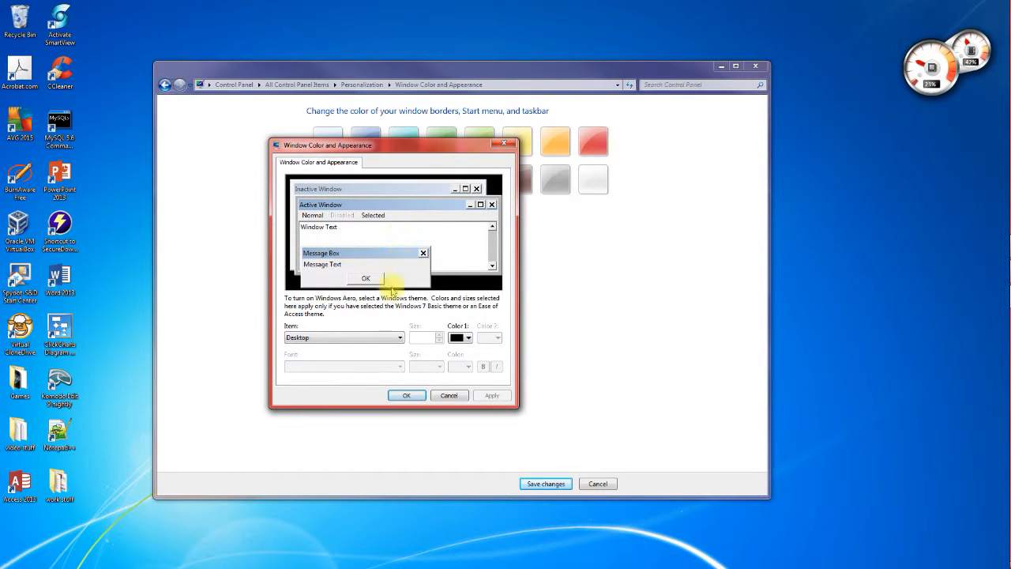
{"action": "left_click", "coordinate": [379, 337]}
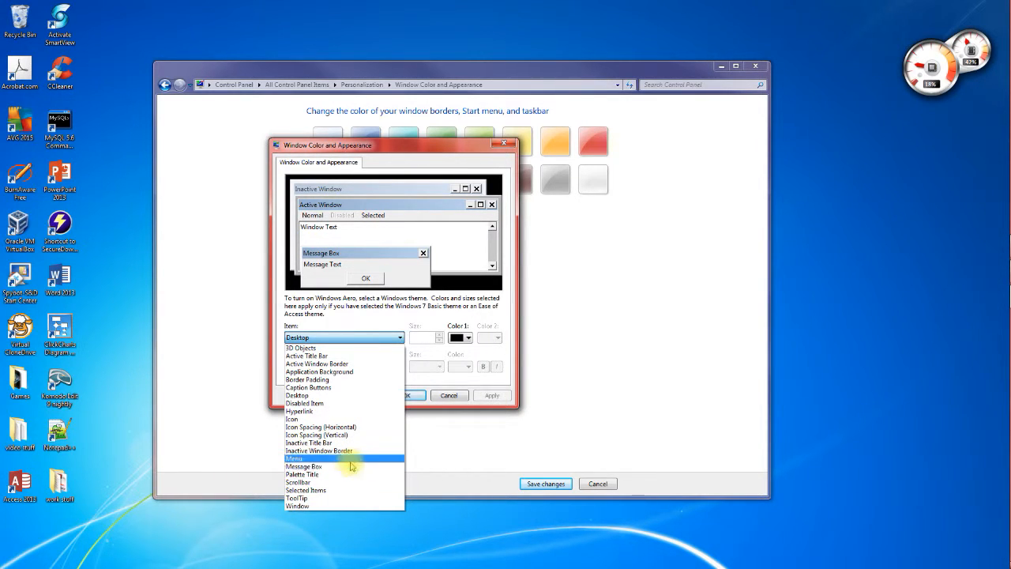
{"action": "left_click", "coordinate": [336, 507]}
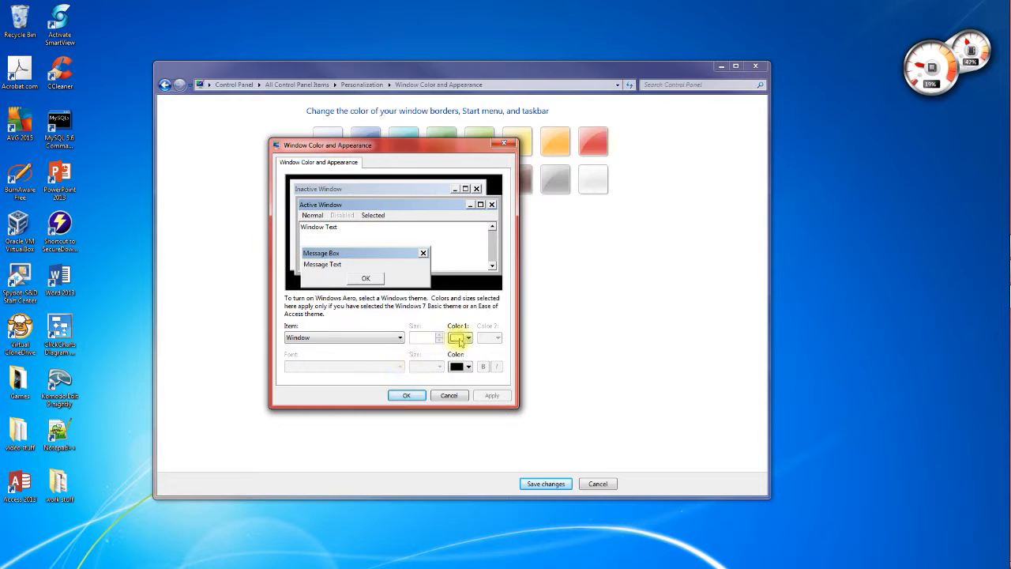
{"action": "left_click", "coordinate": [458, 338]}
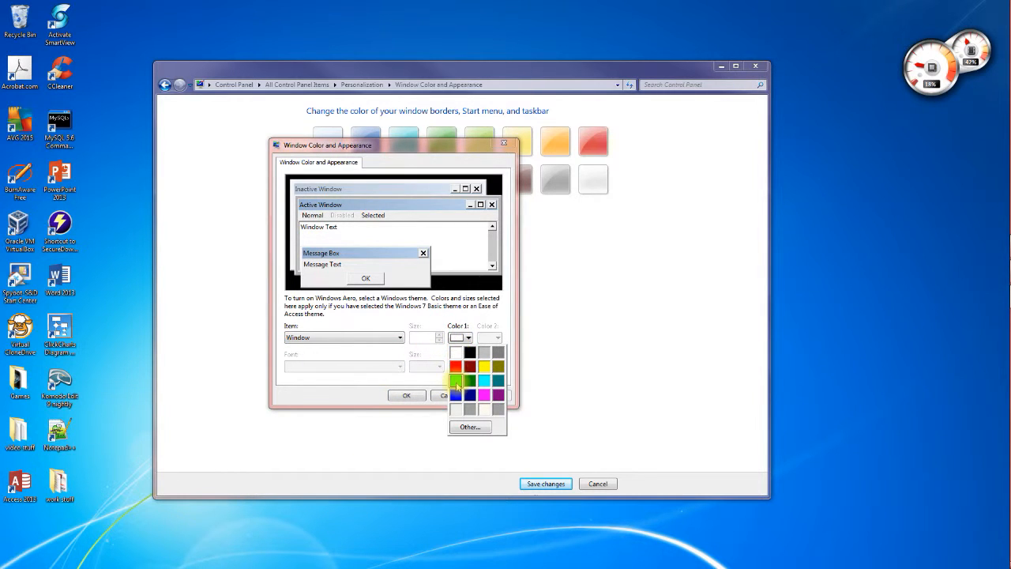
{"action": "left_click", "coordinate": [470, 353]}
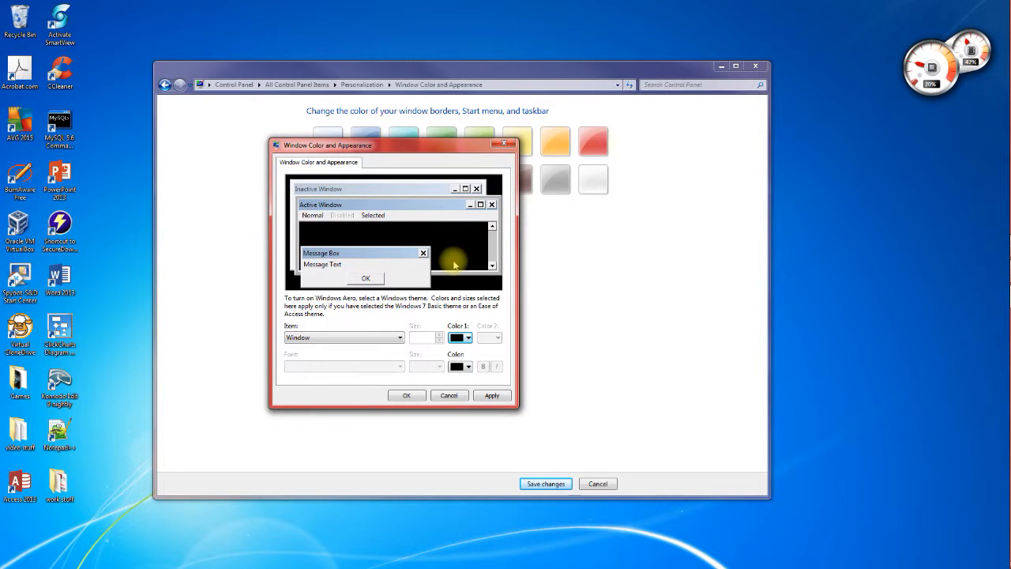
{"action": "left_click", "coordinate": [467, 367]}
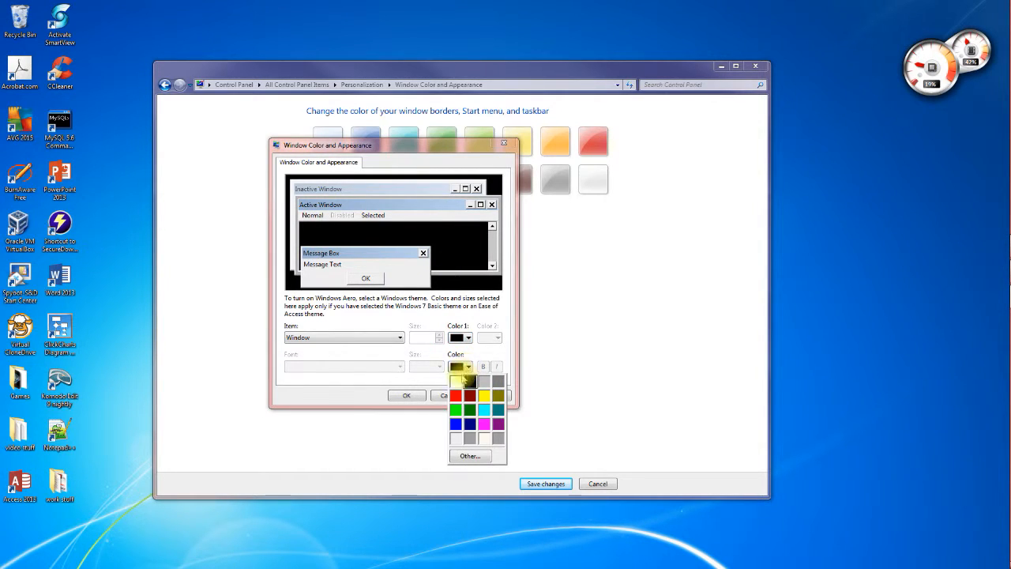
{"action": "left_click", "coordinate": [455, 410]}
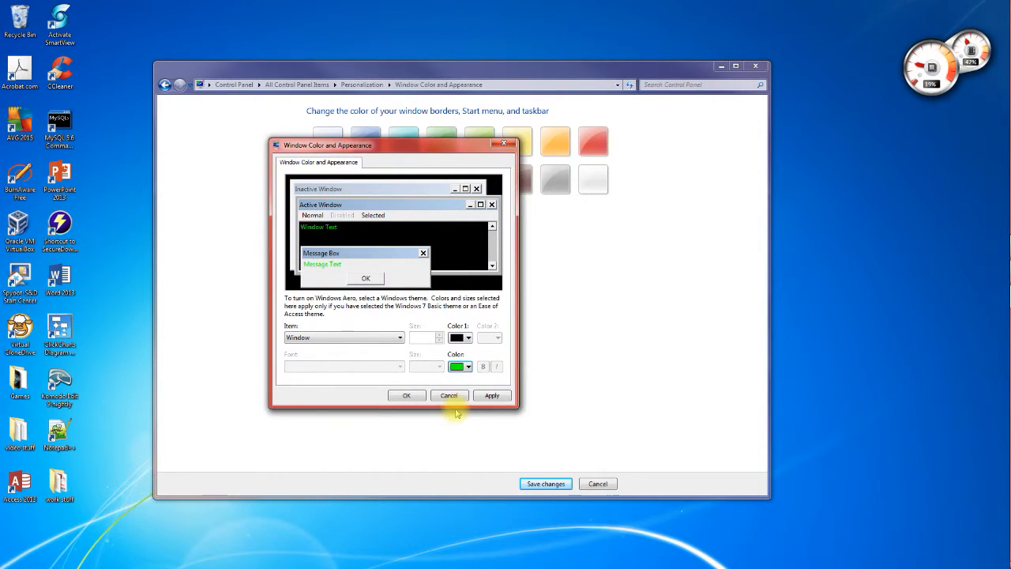
- Set the Icon item's font to Impact at size 12, and apply the advanced appearance changes
{"action": "left_click", "coordinate": [373, 338]}
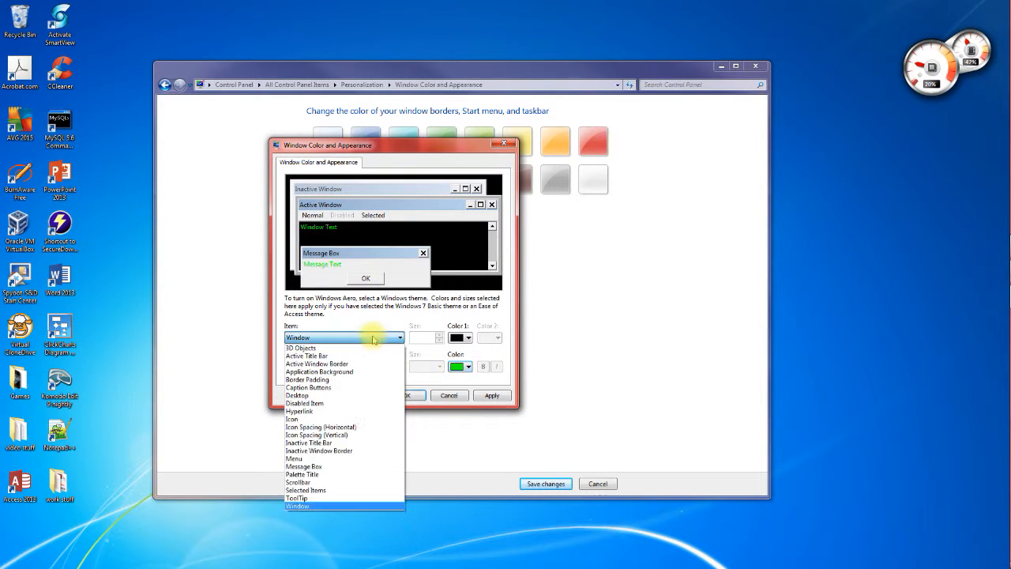
{"action": "left_click", "coordinate": [335, 419]}
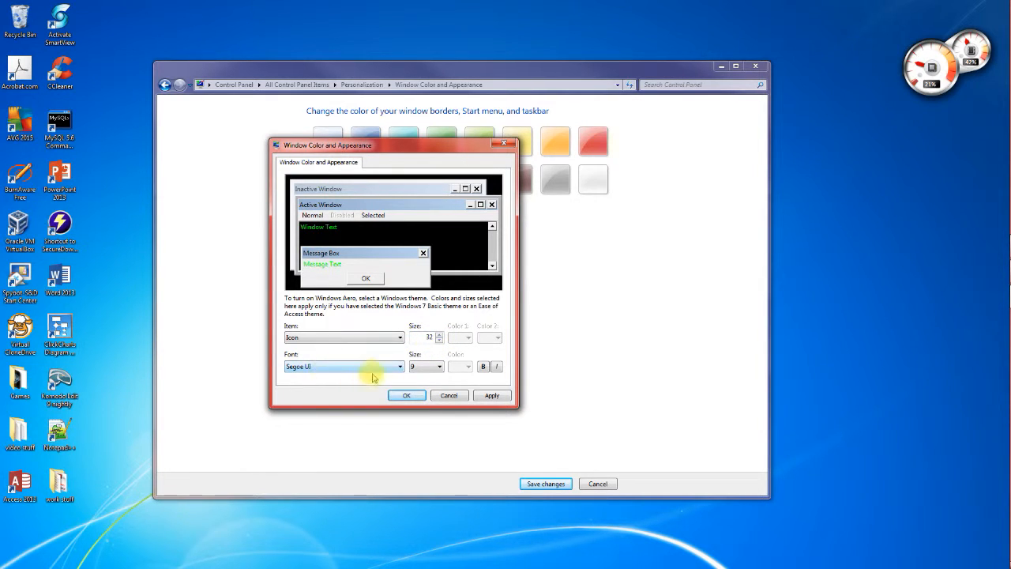
{"action": "left_click", "coordinate": [399, 367]}
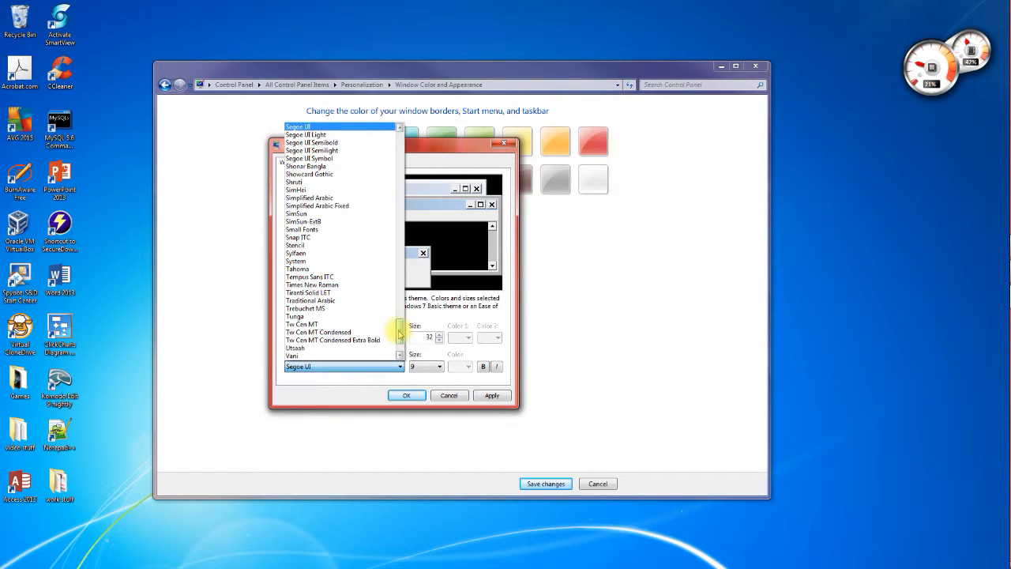
{"action": "left_click_drag", "start_coordinate": [399, 332], "coordinate": [401, 244]}
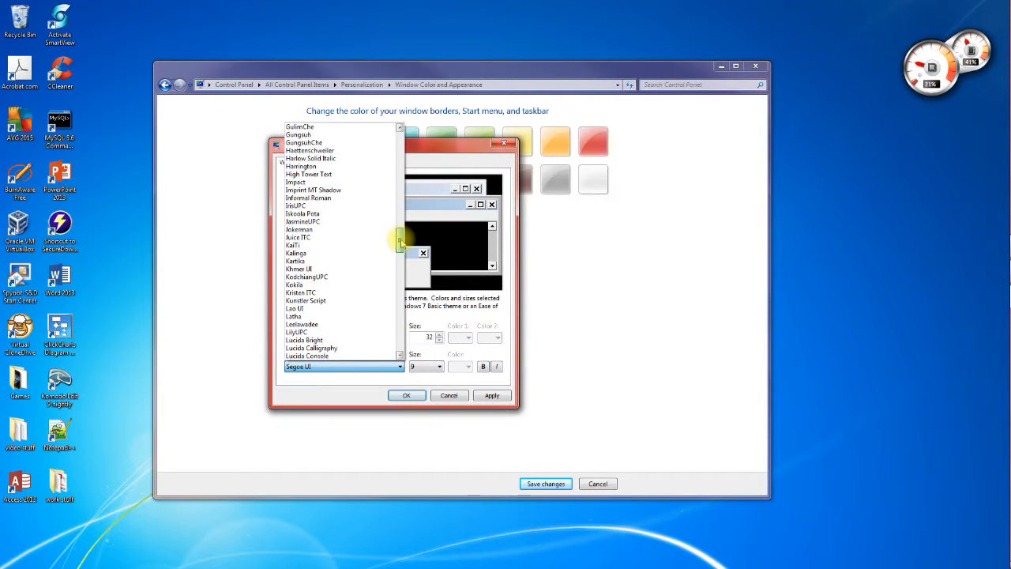
{"action": "left_click", "coordinate": [311, 182]}
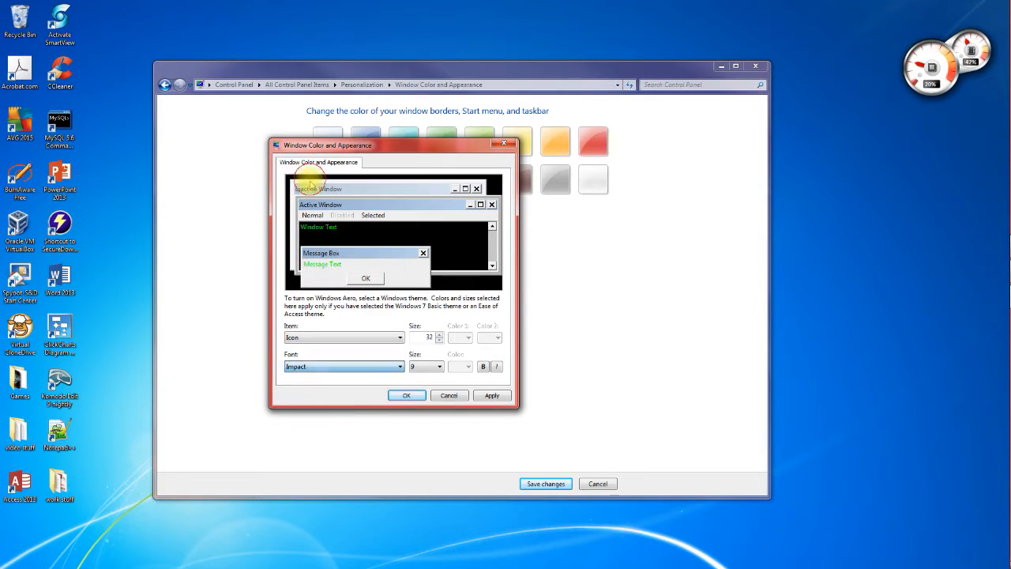
{"action": "left_click", "coordinate": [439, 367]}
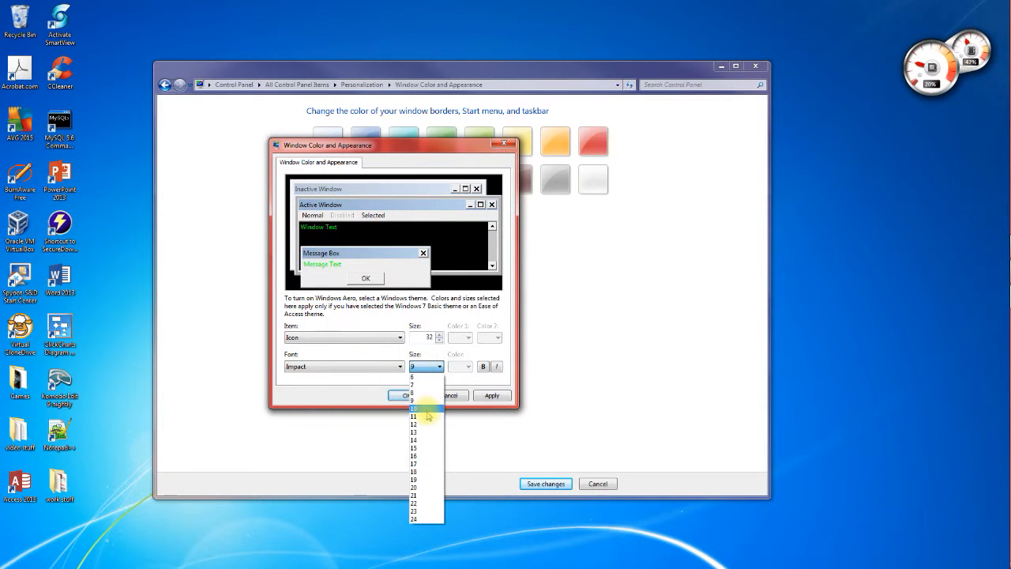
{"action": "left_click", "coordinate": [427, 425]}
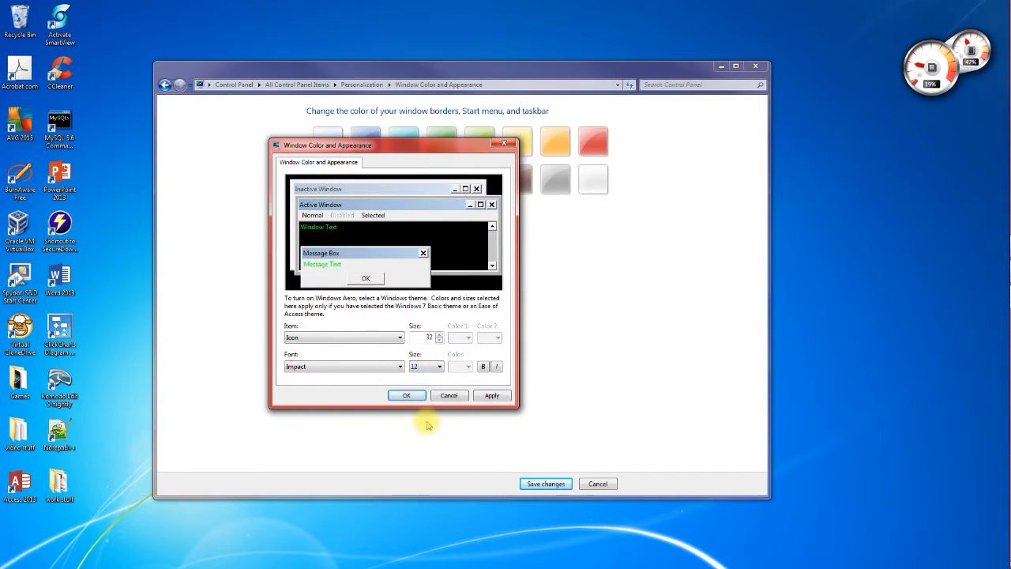
{"action": "left_click", "coordinate": [491, 396]}
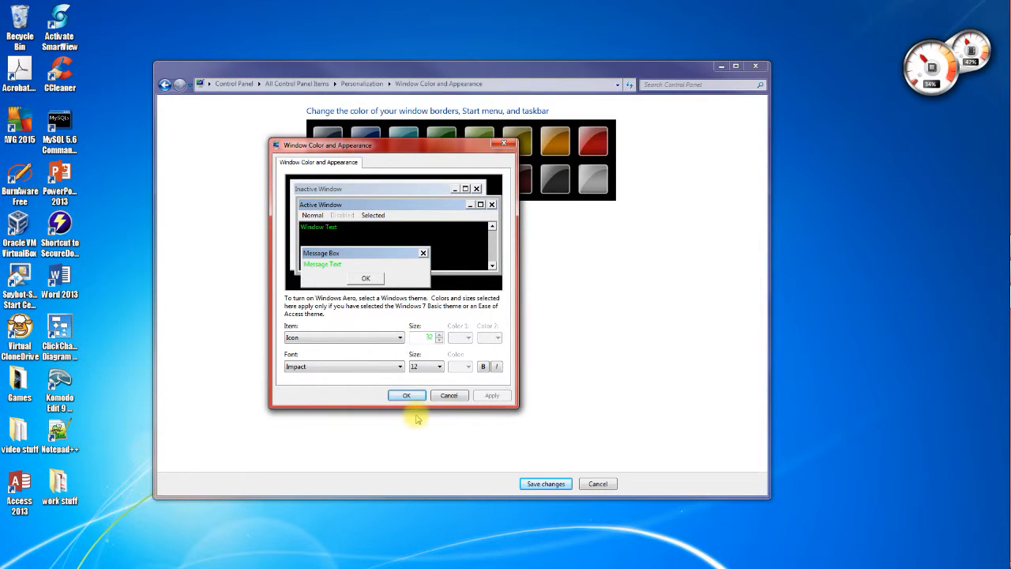
{"action": "left_click", "coordinate": [410, 394]}
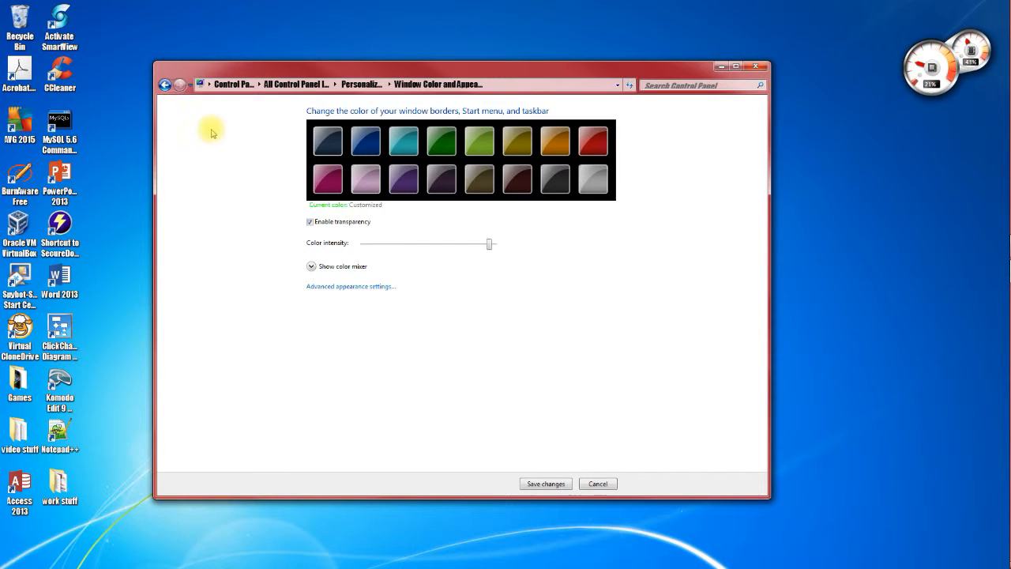
- Return to the personalization page without saving the window color, and apply the saved green theme under My Themes
{"action": "left_click", "coordinate": [165, 85]}
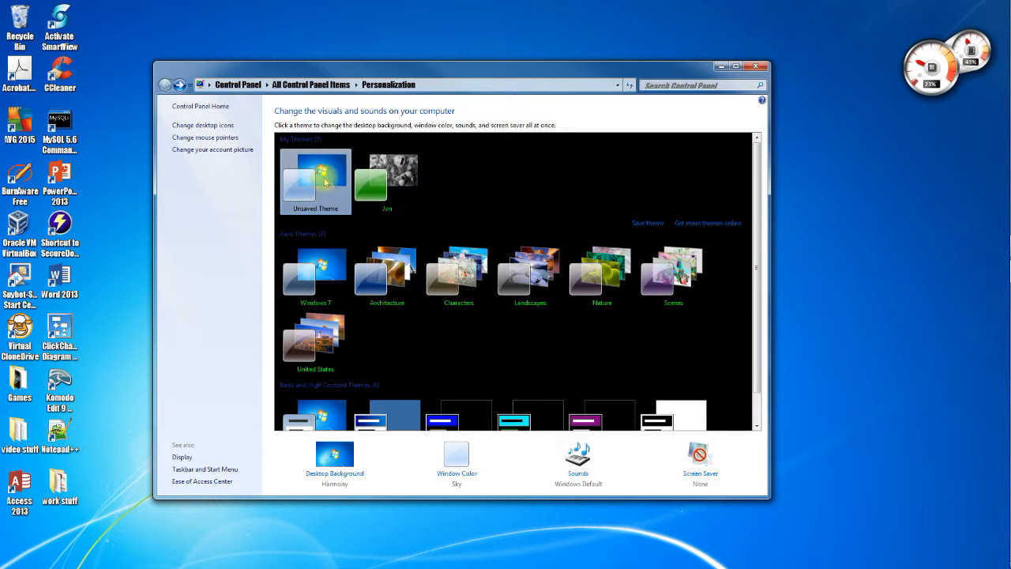
{"action": "scroll", "coordinate": [396, 364], "scroll_direction": "down", "scroll_amount": 1}
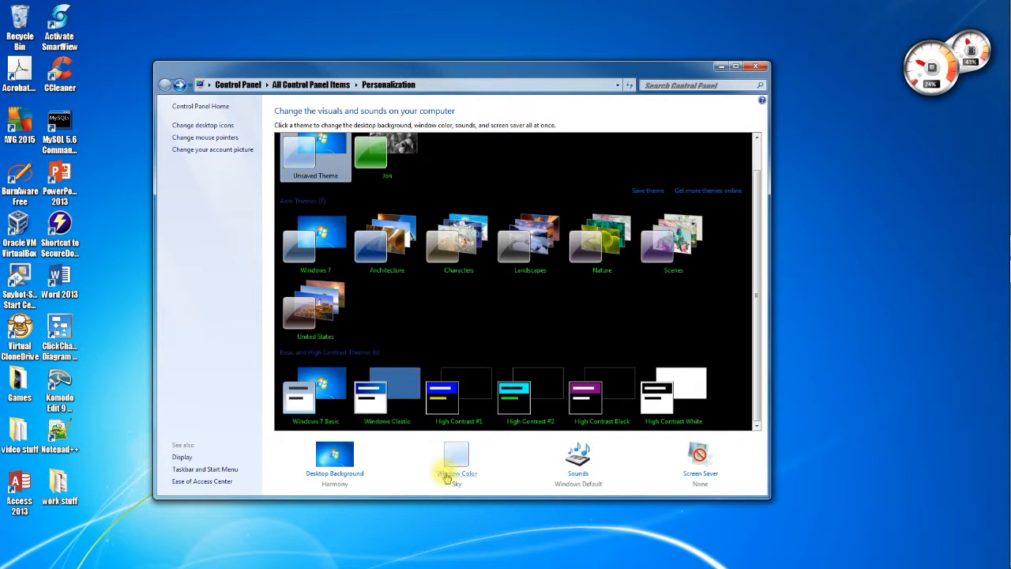
{"action": "scroll", "coordinate": [392, 332], "scroll_direction": "up", "scroll_amount": 1}
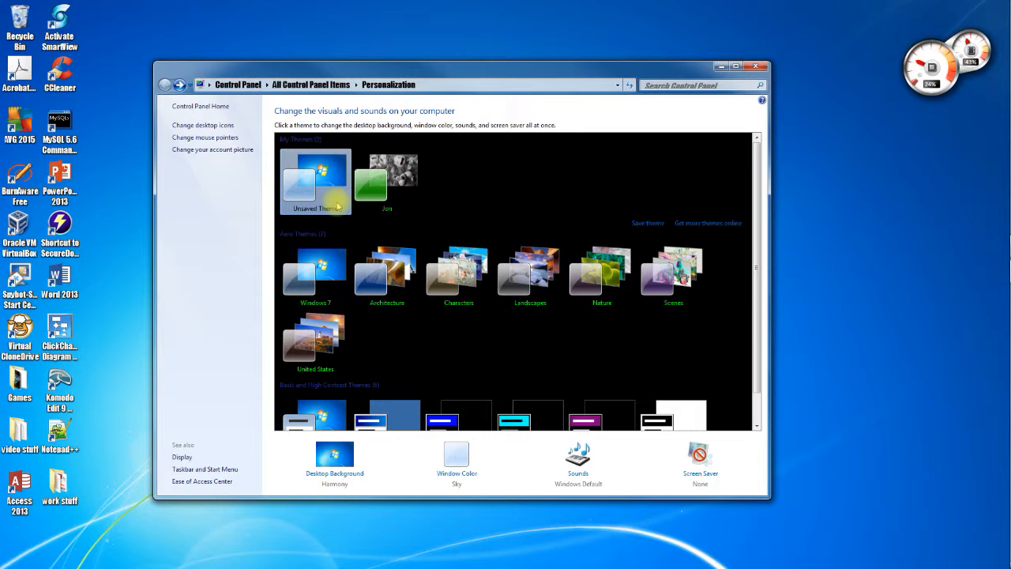
{"action": "left_click", "coordinate": [397, 184]}
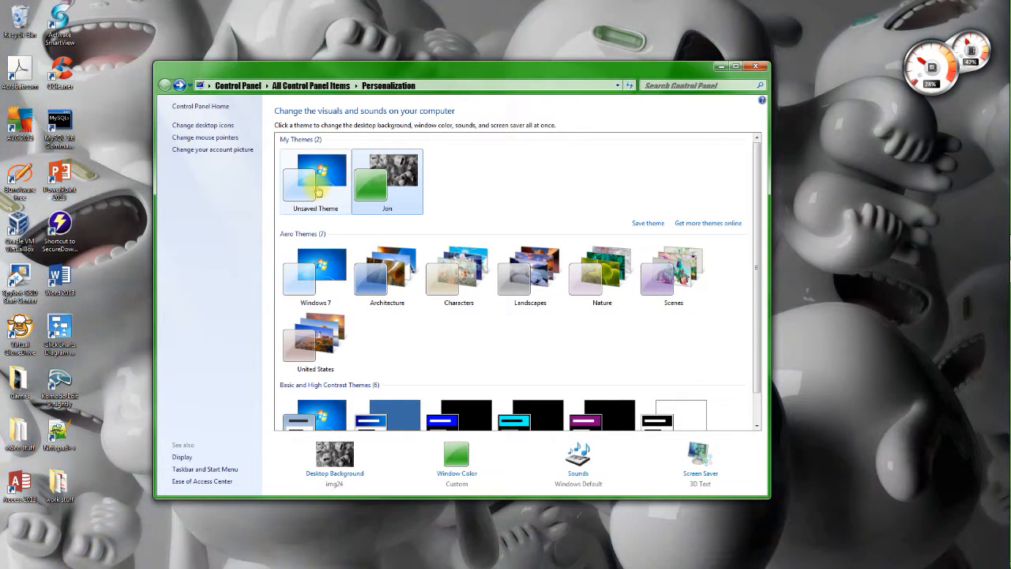
- Delete the unsaved theme from My Themes and apply the Windows 7 Aero theme
{"action": "right_click", "coordinate": [318, 191]}
{"action": "left_click", "coordinate": [339, 194]}
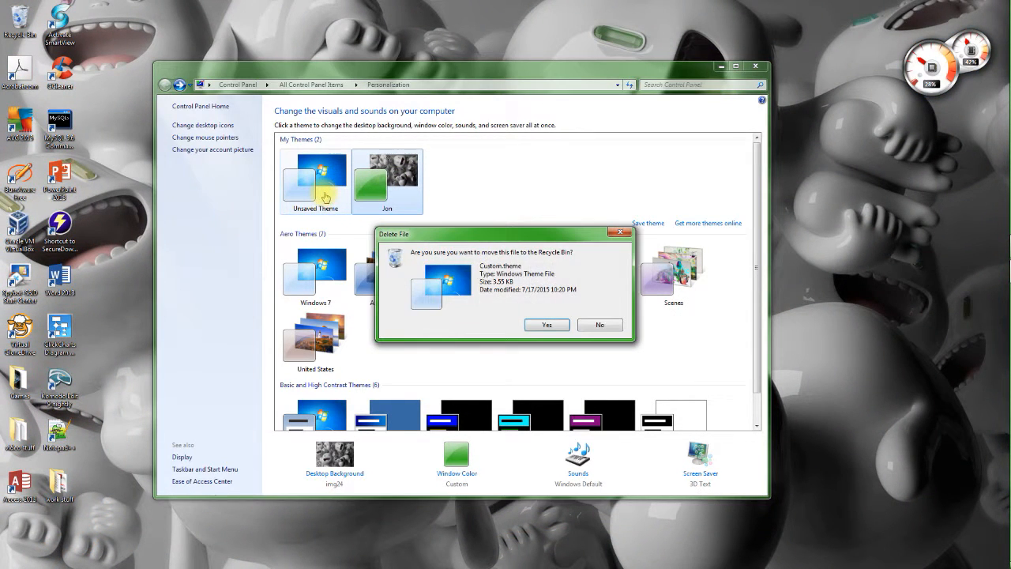
{"action": "left_click", "coordinate": [537, 326]}
{"action": "left_click", "coordinate": [338, 289]}
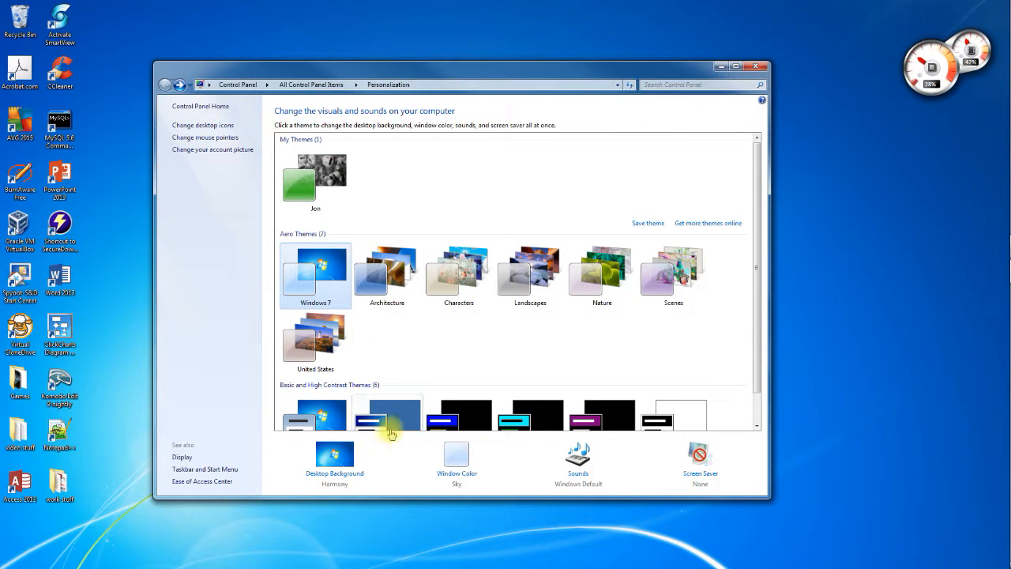
- Change the window color to the red swatch, raise its color intensity to roughly three quarters, and save the changes
{"action": "left_click", "coordinate": [456, 460]}
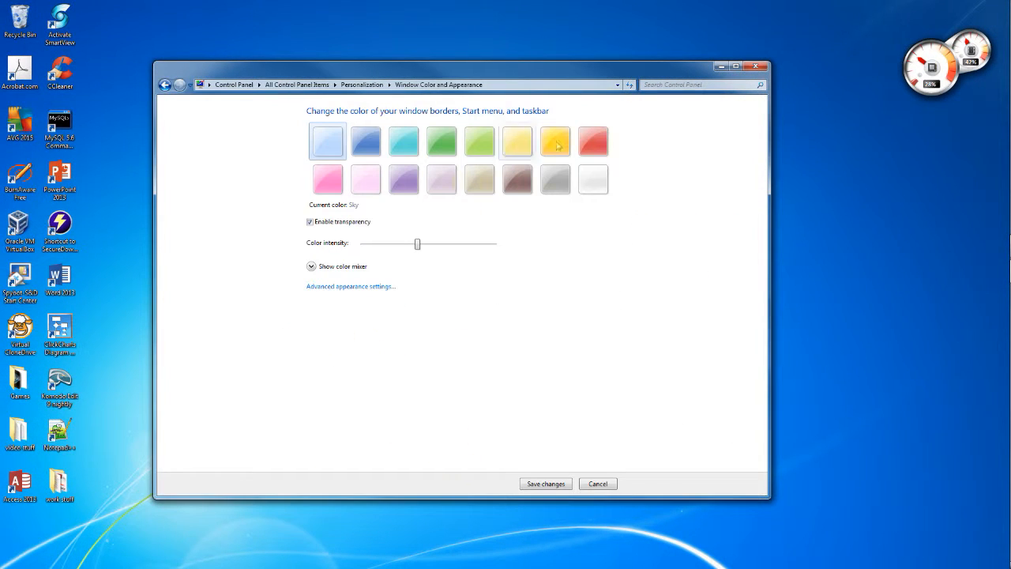
{"action": "left_click", "coordinate": [589, 140]}
{"action": "left_click_drag", "start_coordinate": [460, 250], "coordinate": [468, 249]}
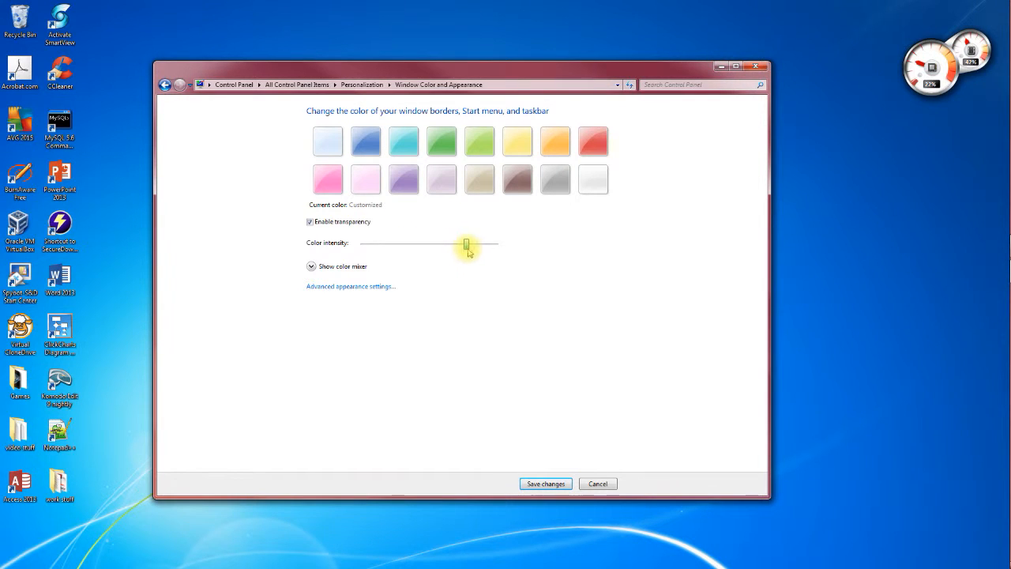
{"action": "left_click", "coordinate": [545, 485]}
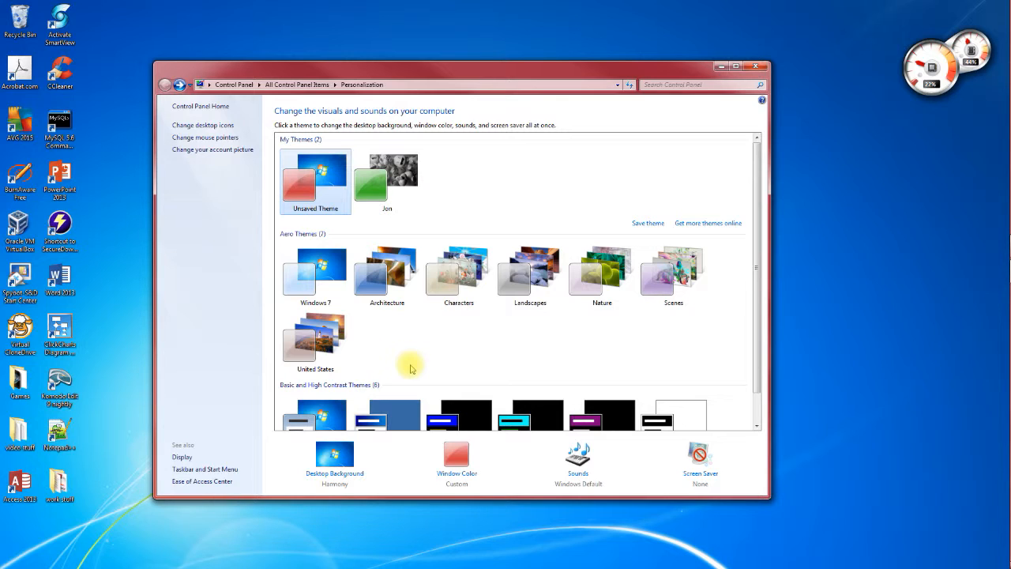
- Open the desktop background settings and set the picture location to Pictures Library
{"action": "left_click", "coordinate": [345, 462]}
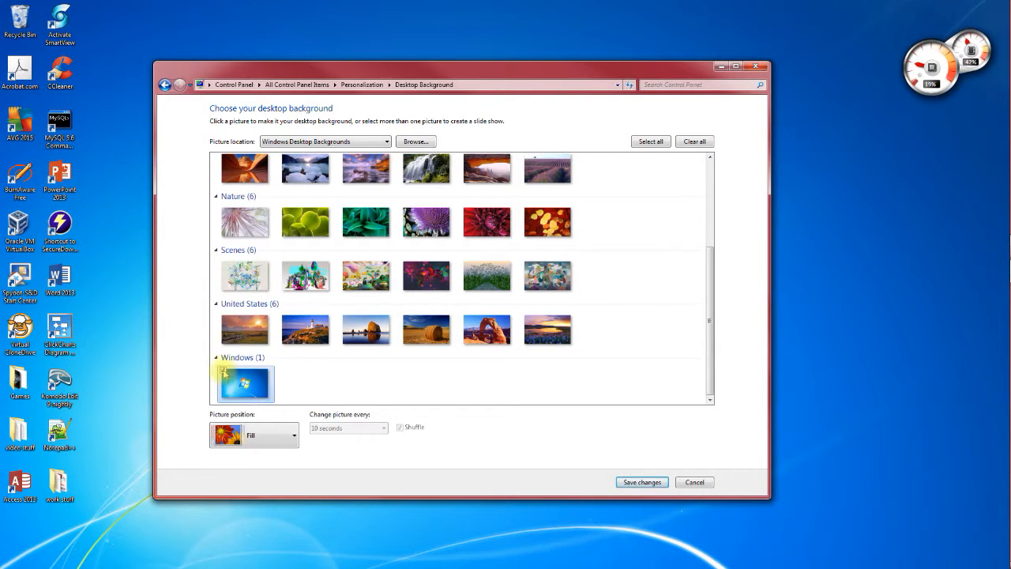
{"action": "scroll", "coordinate": [441, 273], "scroll_direction": "up", "scroll_amount": 3}
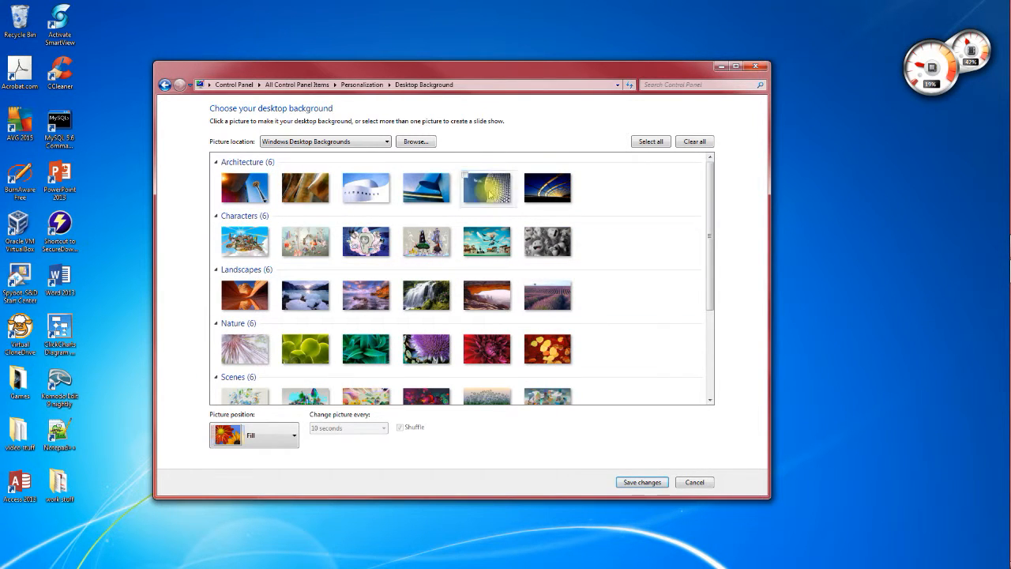
{"action": "left_click", "coordinate": [378, 144]}
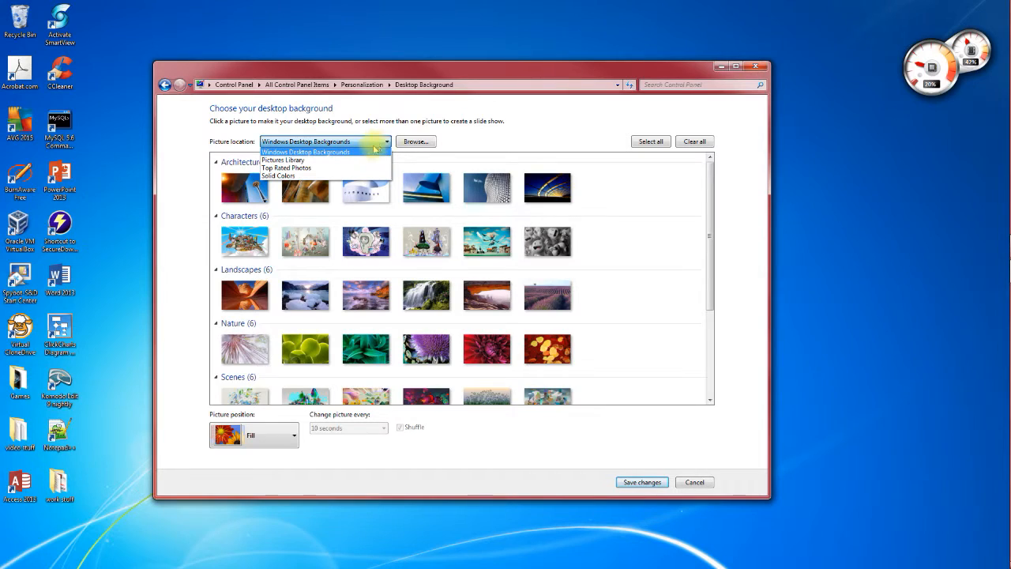
{"action": "left_click", "coordinate": [357, 160]}
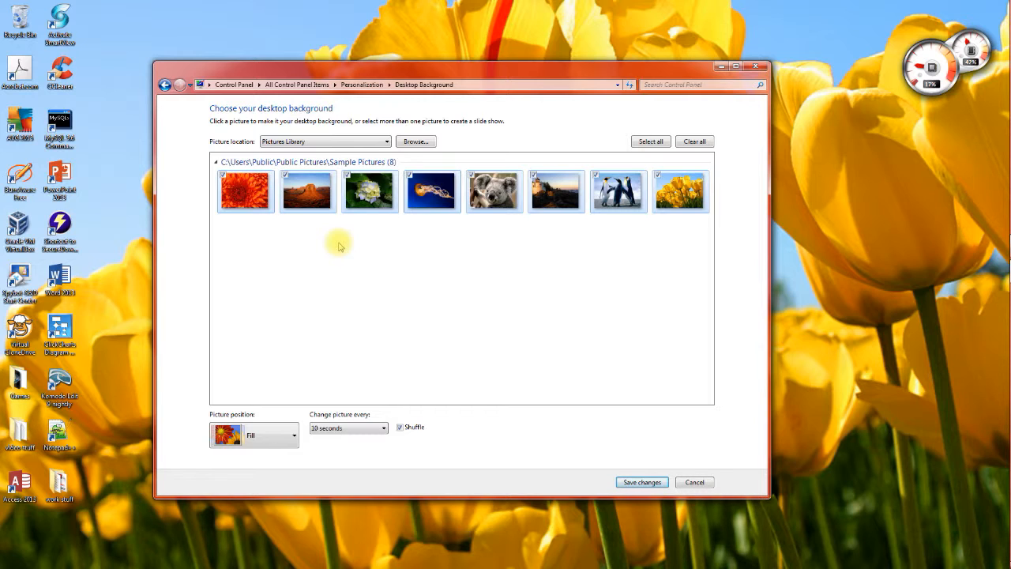
- Browse for another picture folder and choose the account's personal user folder as the background picture location
{"action": "left_click", "coordinate": [415, 142]}
{"action": "left_click_drag", "start_coordinate": [434, 197], "coordinate": [339, 113]}
{"action": "left_click_drag", "start_coordinate": [460, 192], "coordinate": [460, 204]}
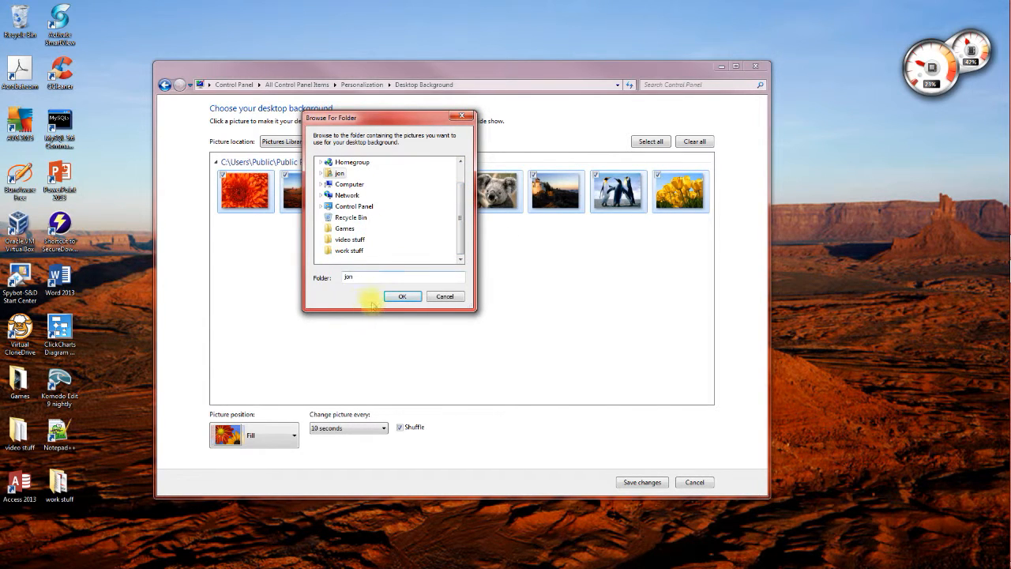
{"action": "left_click", "coordinate": [402, 297]}
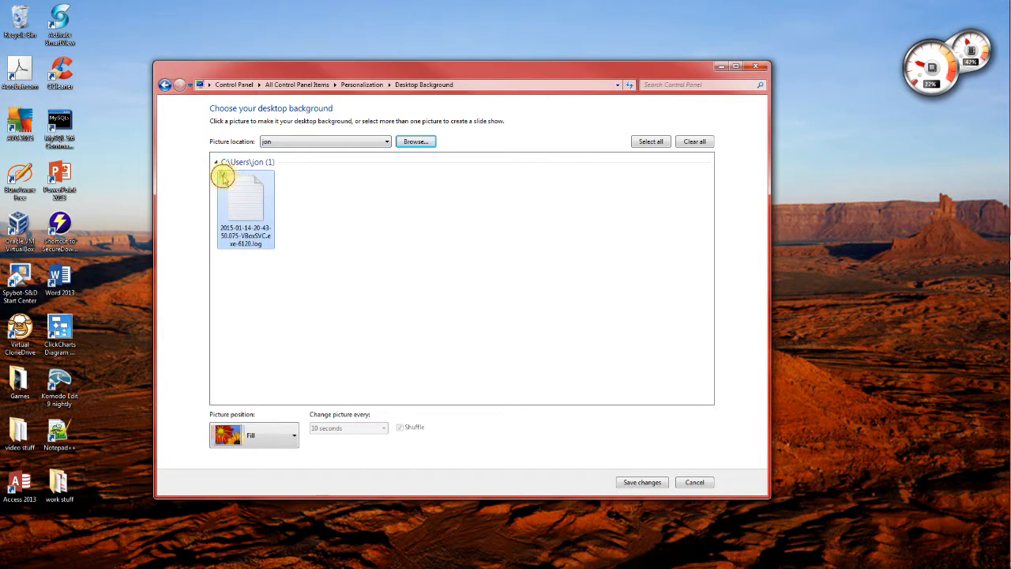
- Set the picture location to Windows Desktop Backgrounds and select only the first two Architecture pictures plus the first Characters and Landscapes pictures
{"action": "left_click", "coordinate": [372, 141]}
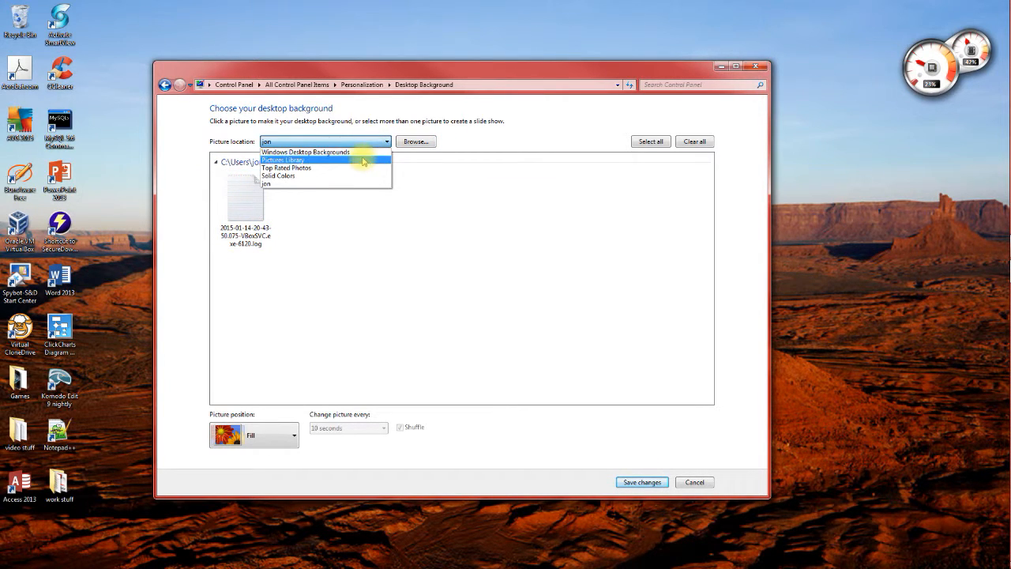
{"action": "left_click", "coordinate": [355, 152]}
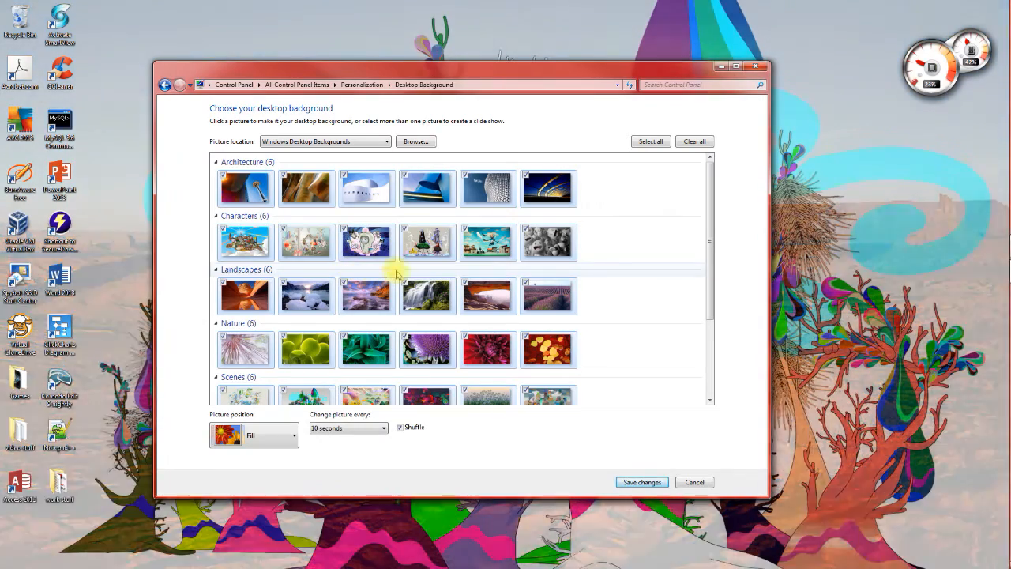
{"action": "left_click", "coordinate": [690, 145]}
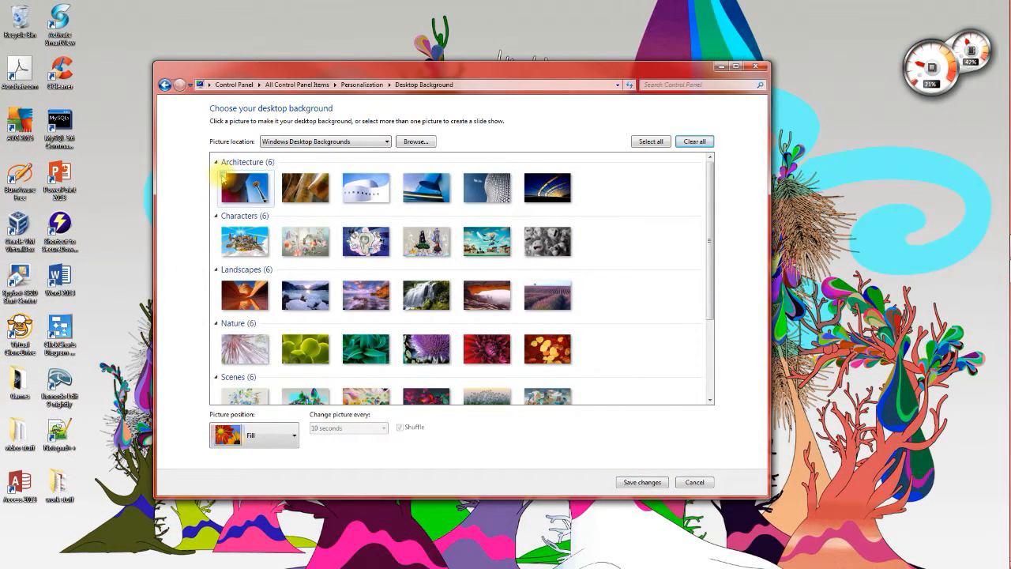
{"action": "left_click", "coordinate": [222, 177]}
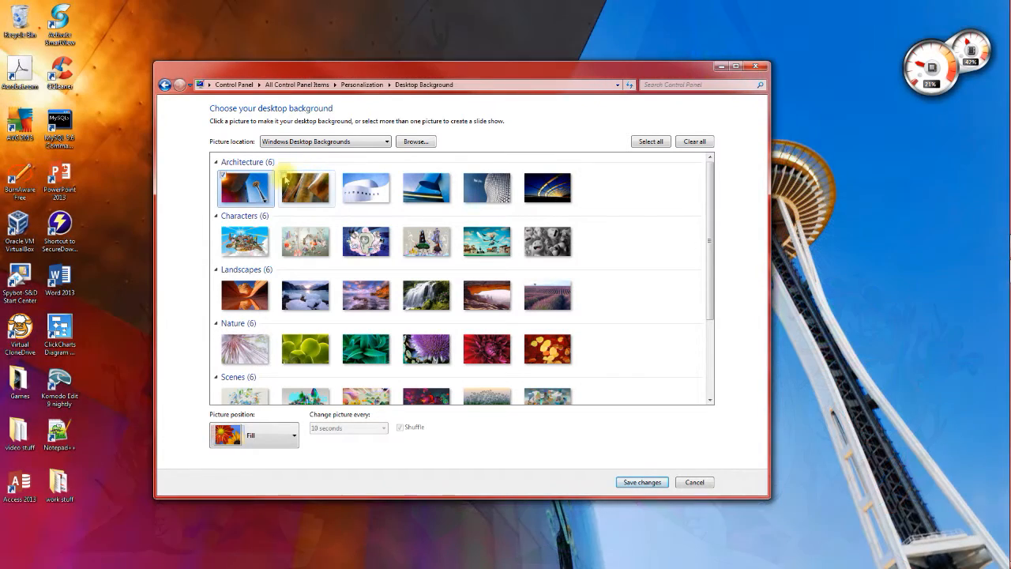
{"action": "left_click", "coordinate": [285, 176]}
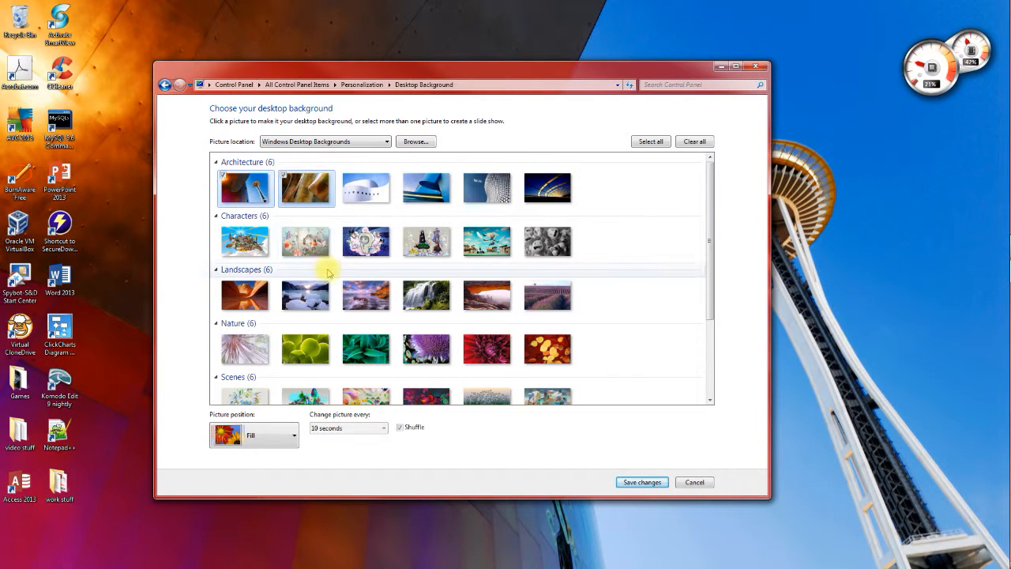
{"action": "left_click", "coordinate": [222, 229]}
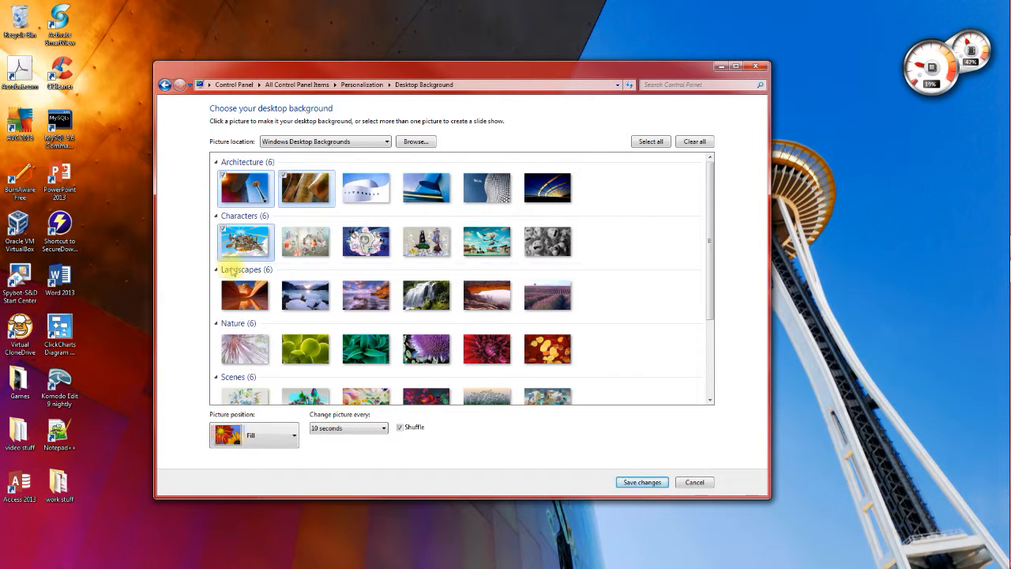
{"action": "left_click", "coordinate": [222, 285]}
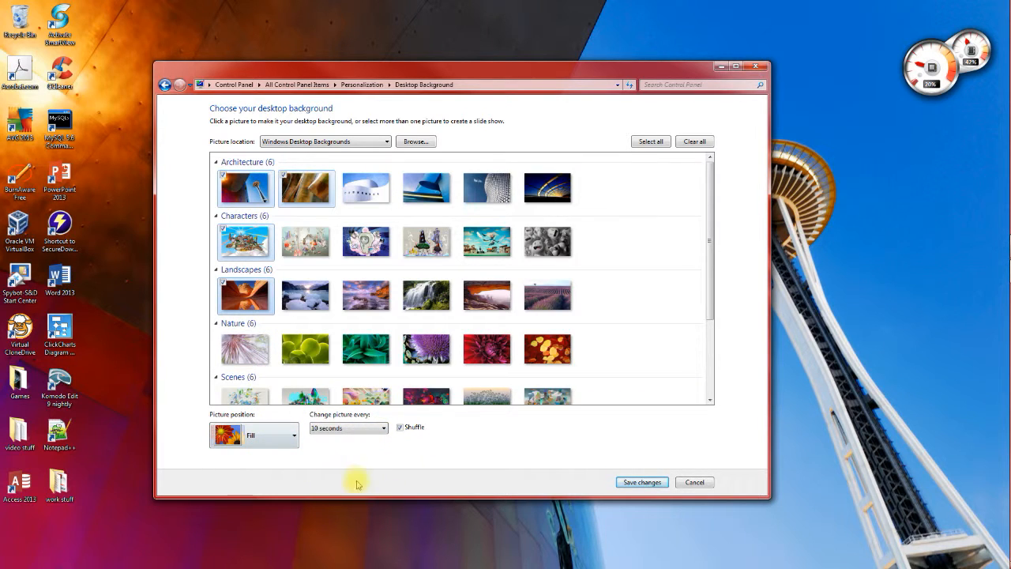
{"action": "left_click", "coordinate": [400, 427]}
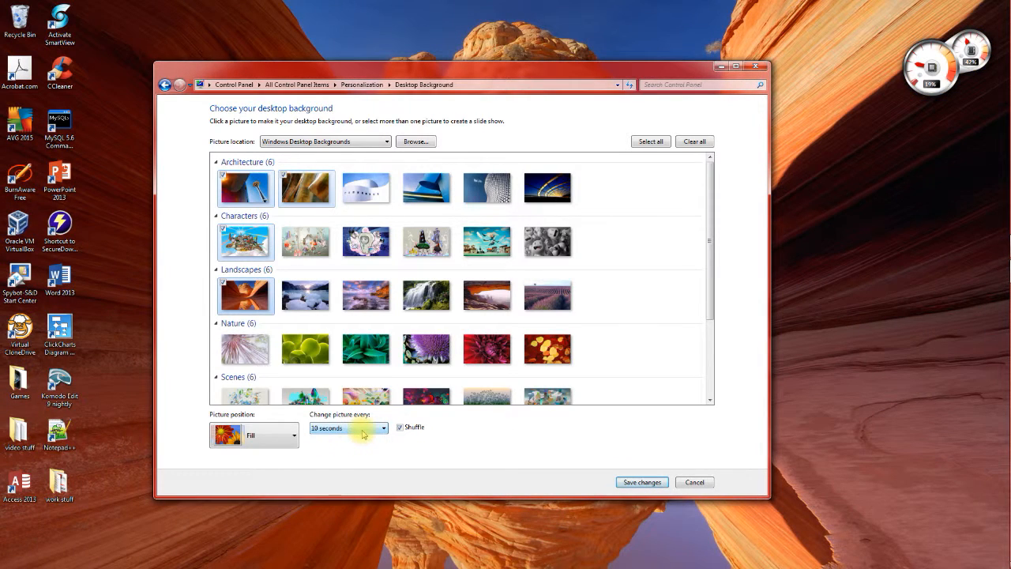
{"action": "left_click", "coordinate": [362, 430]}
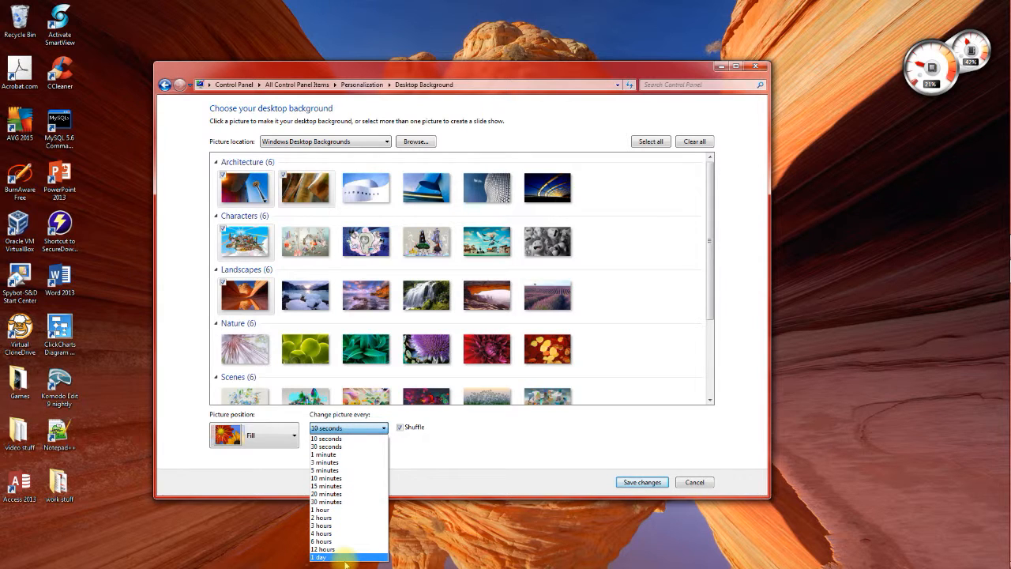
{"action": "left_click", "coordinate": [437, 455]}
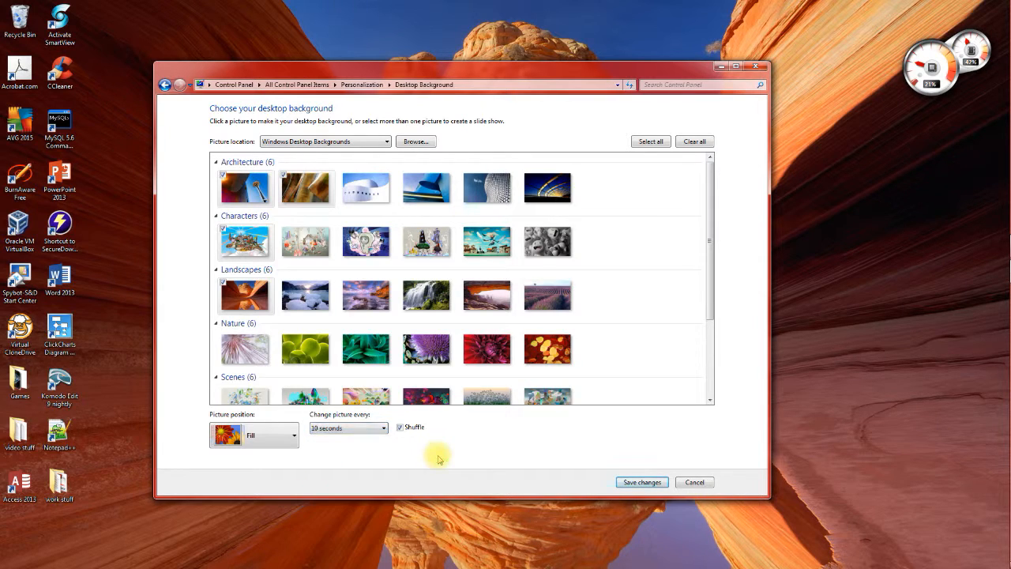
- Try the Fit picture position for the background slide show and switch it back to Fill
{"action": "left_click", "coordinate": [284, 436]}
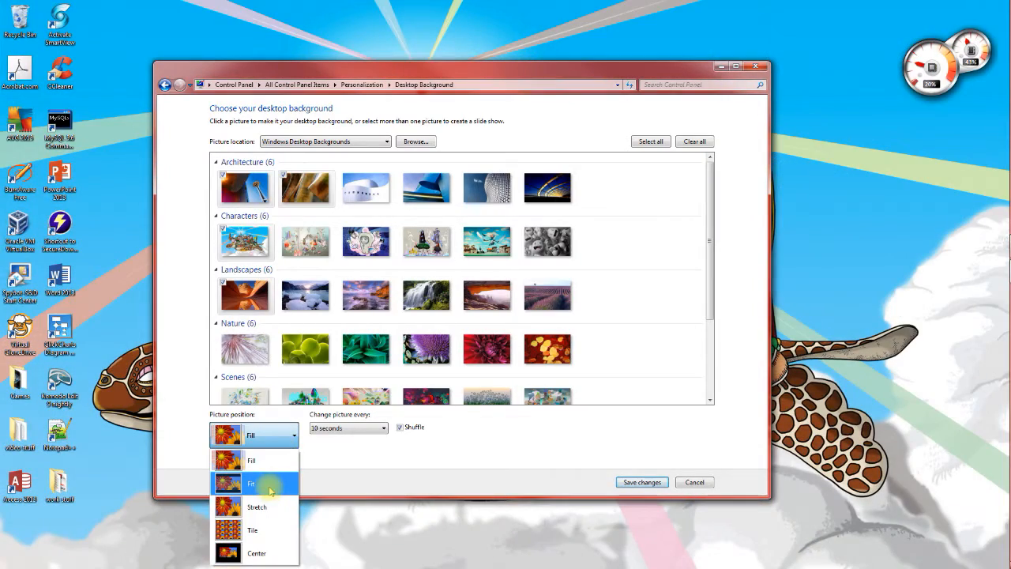
{"action": "left_click", "coordinate": [272, 482]}
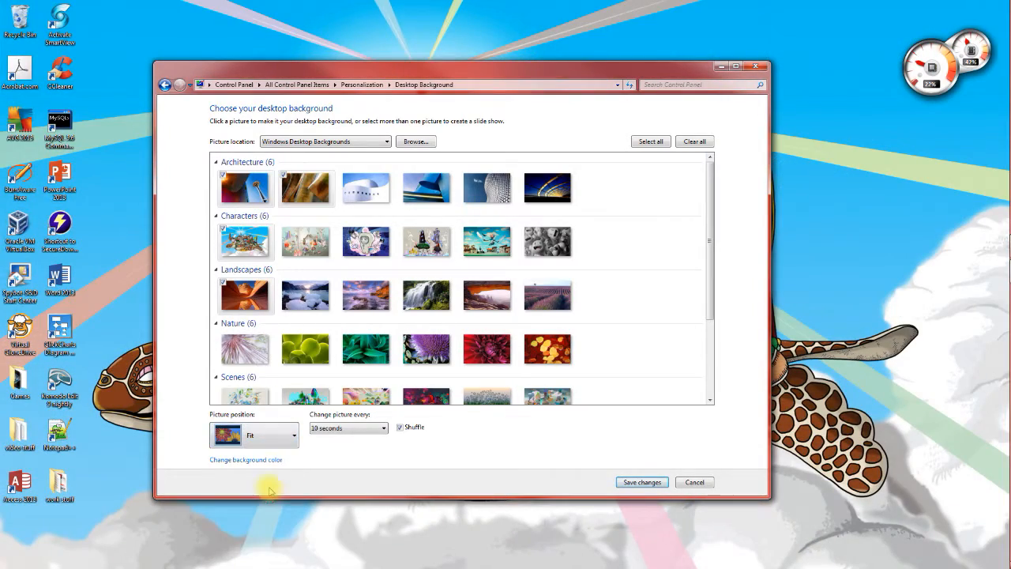
{"action": "left_click", "coordinate": [277, 434]}
{"action": "left_click", "coordinate": [272, 456]}
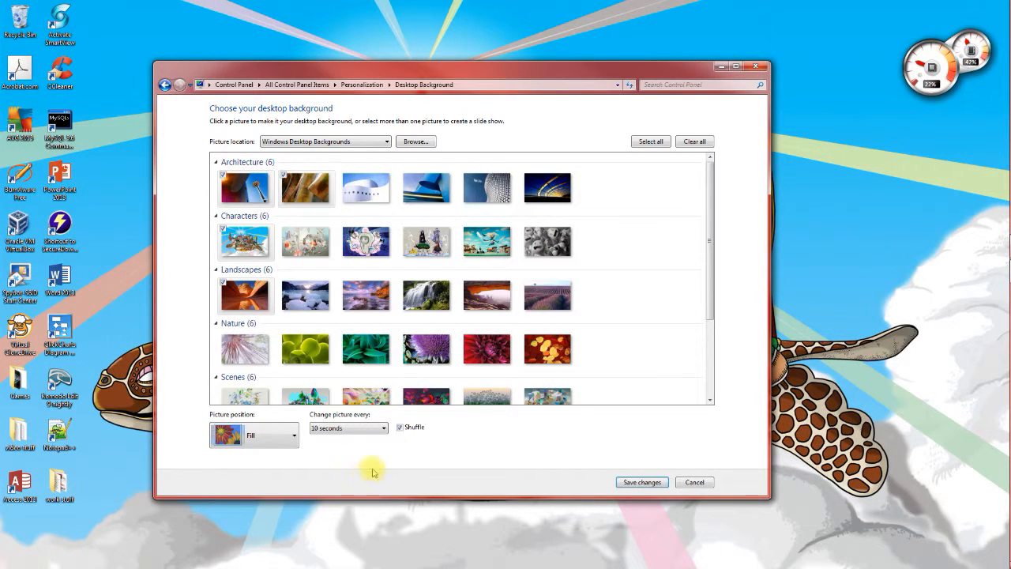
- Set the background slide show to change pictures every 30 seconds and save the changes
{"action": "left_click", "coordinate": [369, 429]}
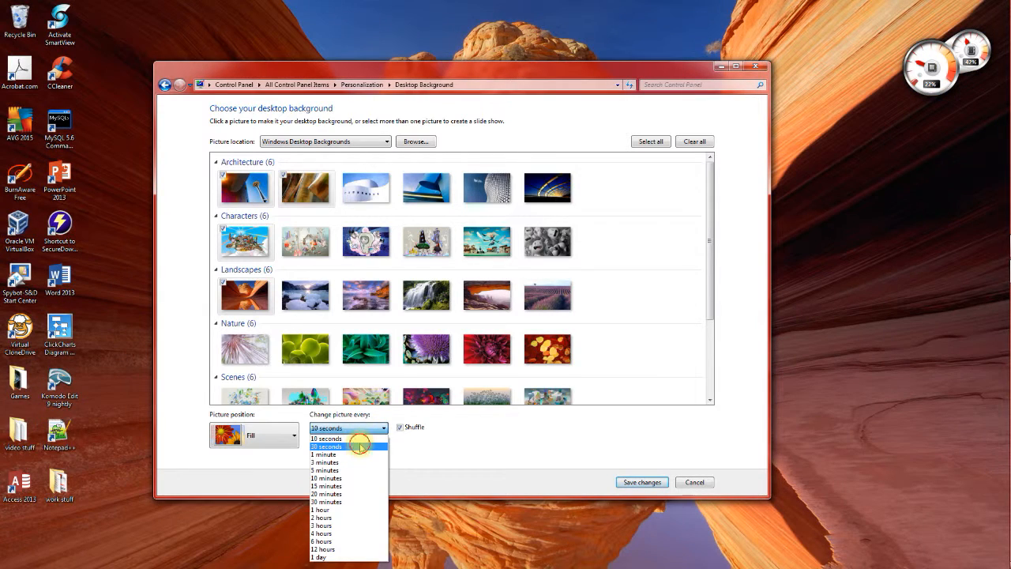
{"action": "left_click", "coordinate": [361, 444]}
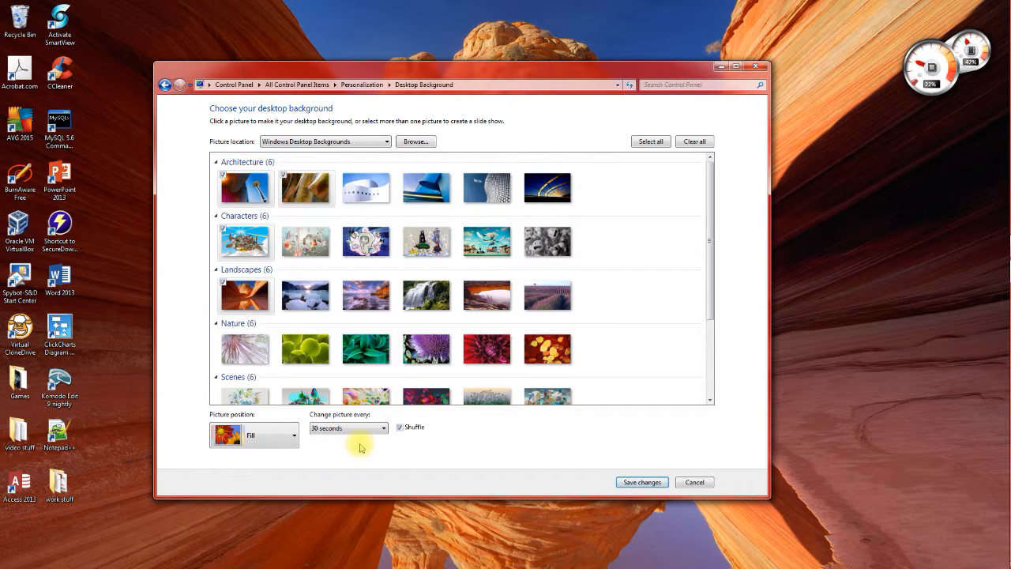
{"action": "left_click", "coordinate": [642, 482]}
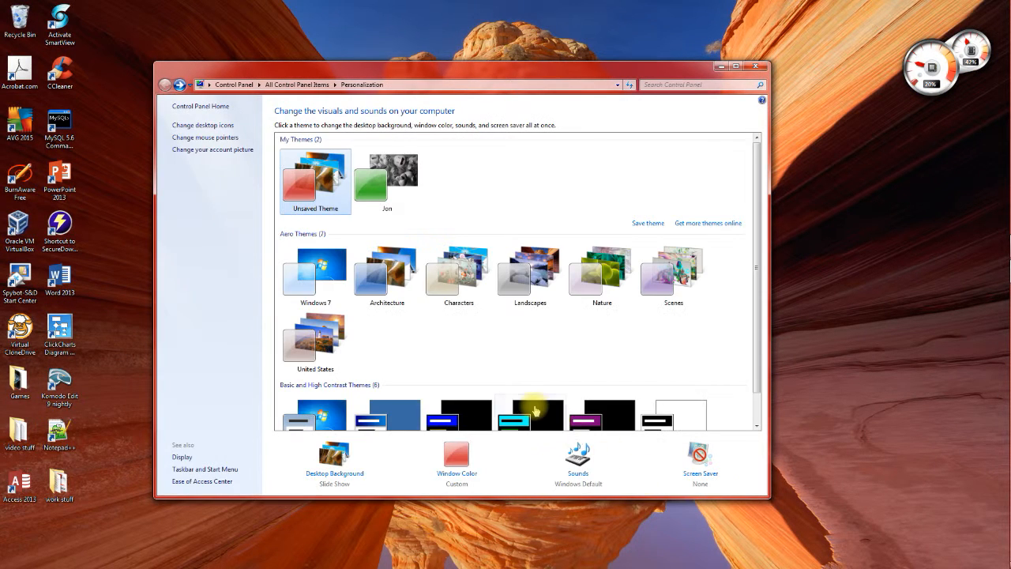
- Open the theme's sound settings and select the Windows Default (modified) sound scheme
{"action": "left_click", "coordinate": [579, 464]}
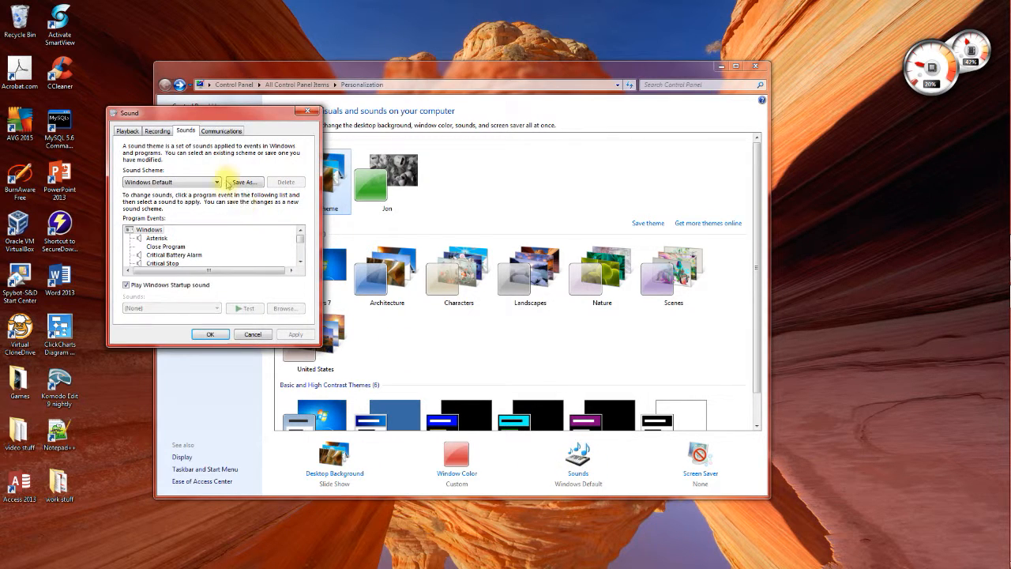
{"action": "left_click_drag", "start_coordinate": [211, 120], "coordinate": [319, 159]}
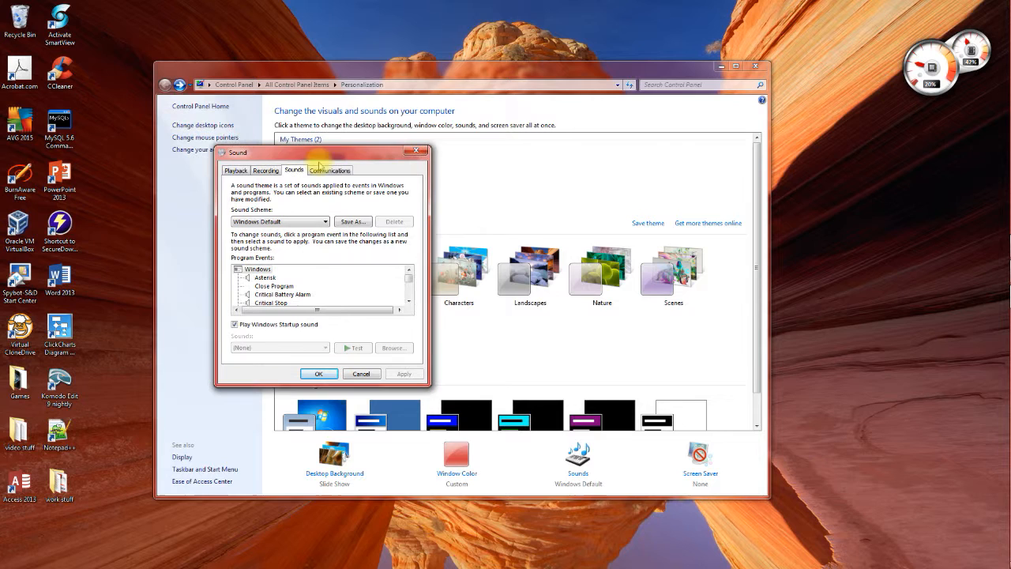
{"action": "left_click", "coordinate": [312, 225]}
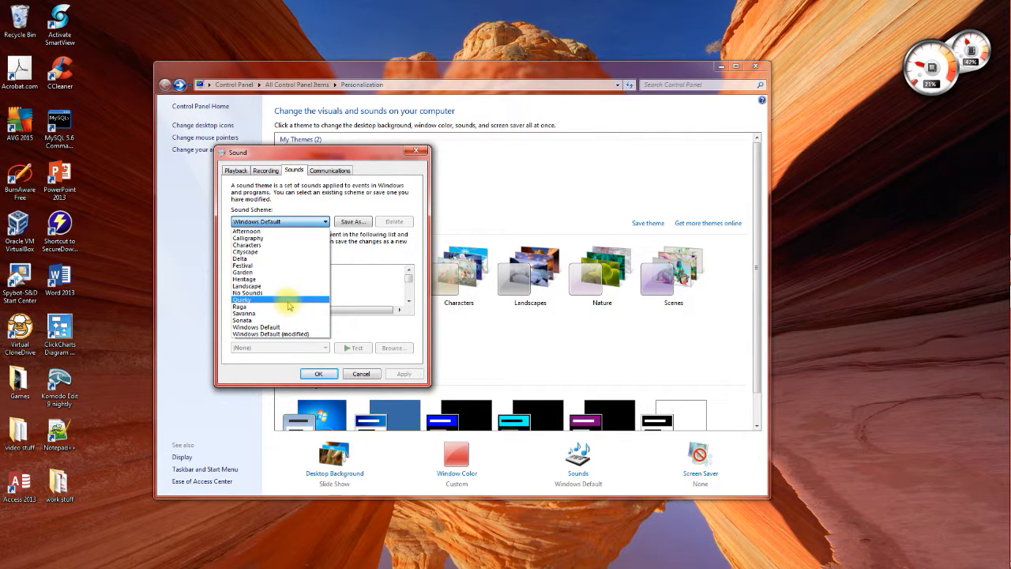
{"action": "left_click", "coordinate": [287, 327]}
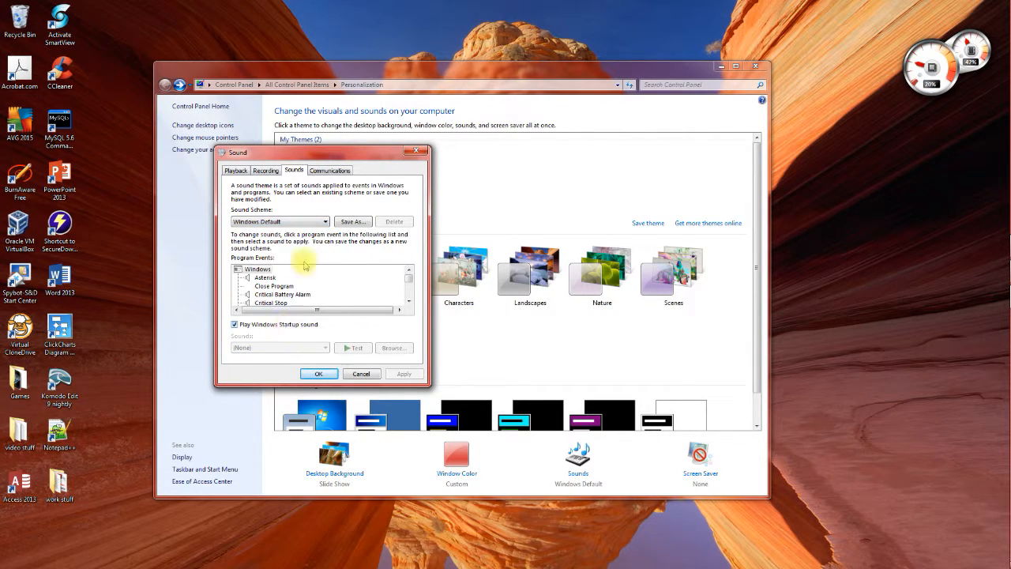
{"action": "left_click", "coordinate": [318, 225]}
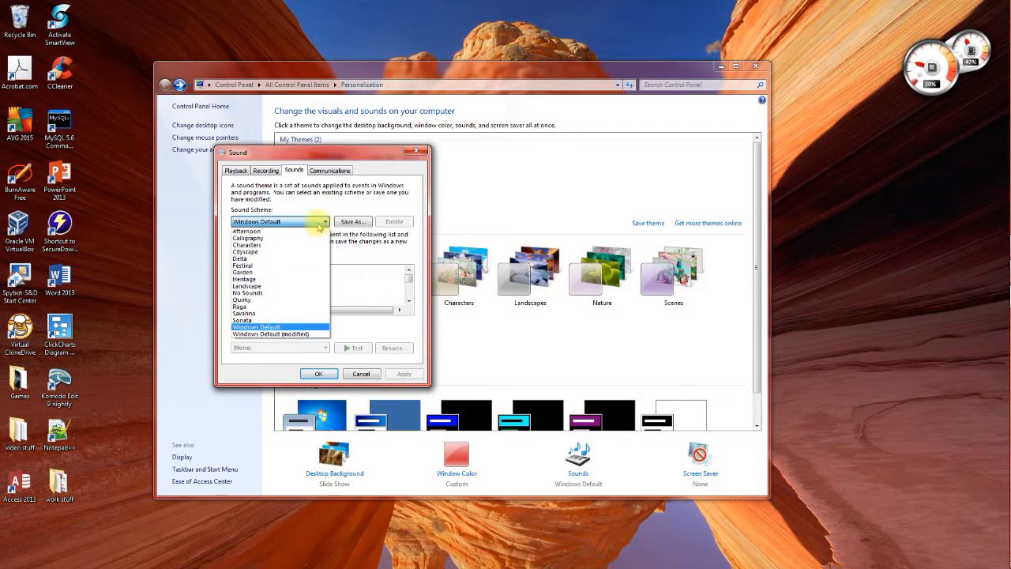
{"action": "left_click", "coordinate": [296, 335]}
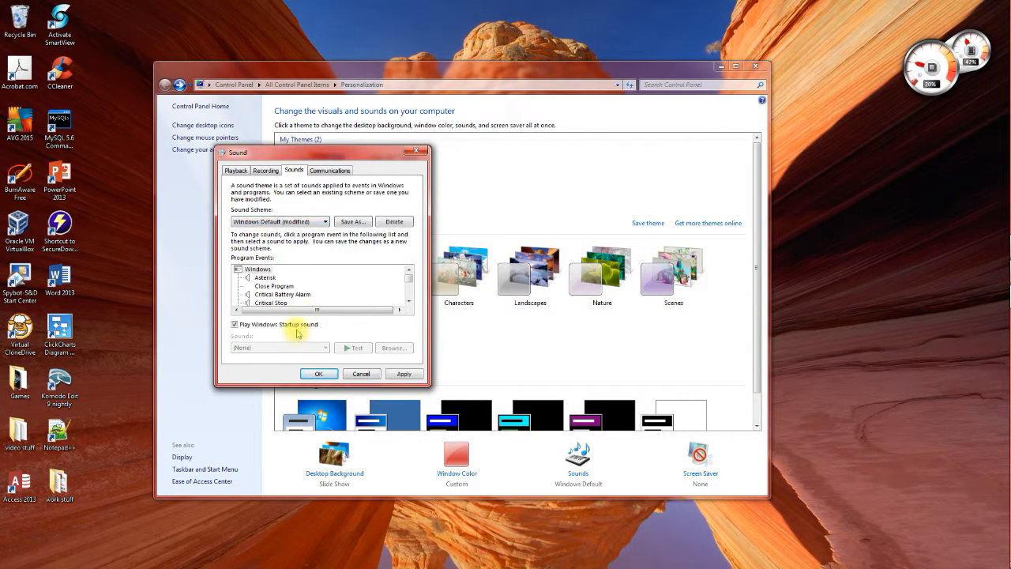
- Assign the Windows Ringout.wav sound to the Minimize program event and save the sound settings
{"action": "scroll", "coordinate": [410, 281], "scroll_direction": "down", "scroll_amount": 3}
{"action": "scroll", "coordinate": [410, 286], "scroll_direction": "down", "scroll_amount": 6}
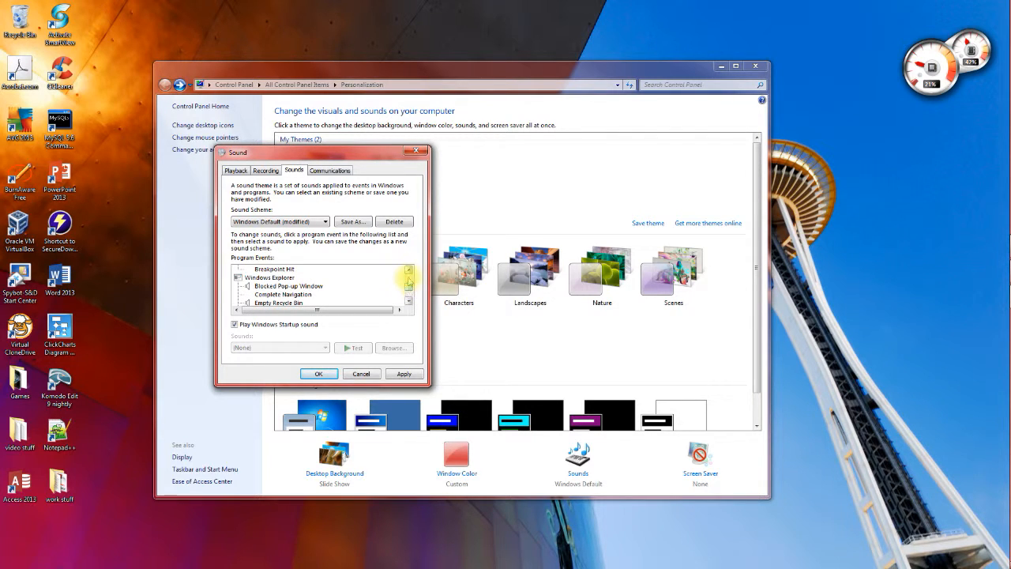
{"action": "left_click", "coordinate": [408, 270]}
{"action": "left_click", "coordinate": [408, 270]}
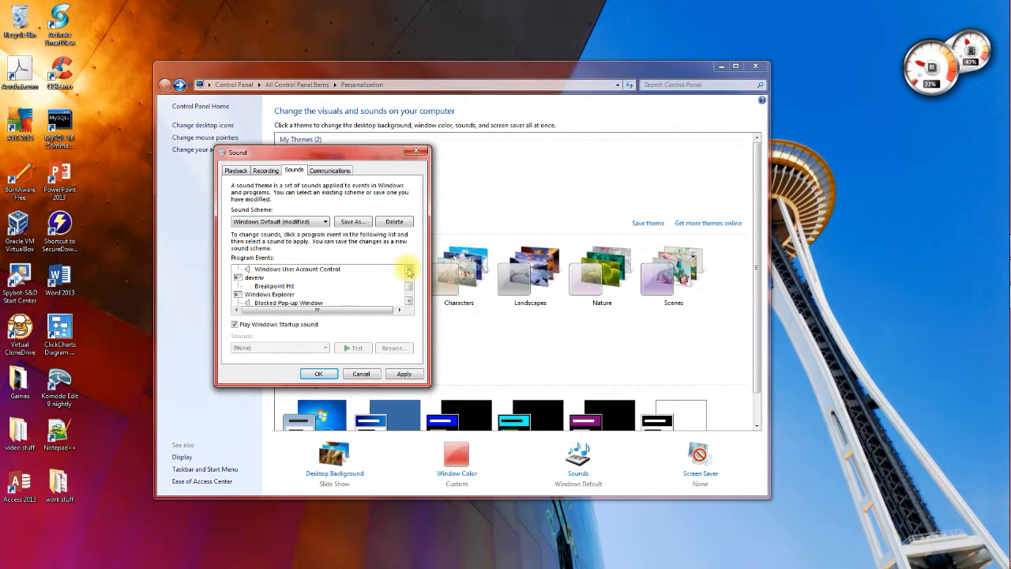
{"action": "left_click", "coordinate": [409, 270]}
{"action": "left_click", "coordinate": [408, 270]}
{"action": "left_click", "coordinate": [408, 270]}
{"action": "left_click", "coordinate": [408, 271]}
{"action": "left_click", "coordinate": [409, 270]}
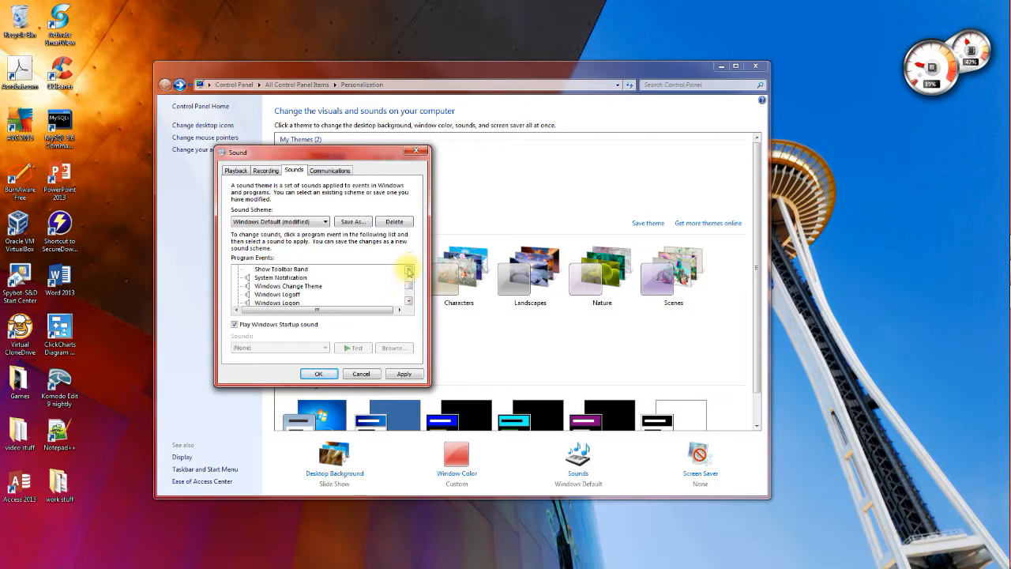
{"action": "left_click", "coordinate": [408, 270]}
{"action": "left_click", "coordinate": [408, 270]}
{"action": "left_click", "coordinate": [408, 270]}
{"action": "left_click", "coordinate": [408, 270]}
{"action": "left_click", "coordinate": [409, 270]}
{"action": "left_click", "coordinate": [408, 270]}
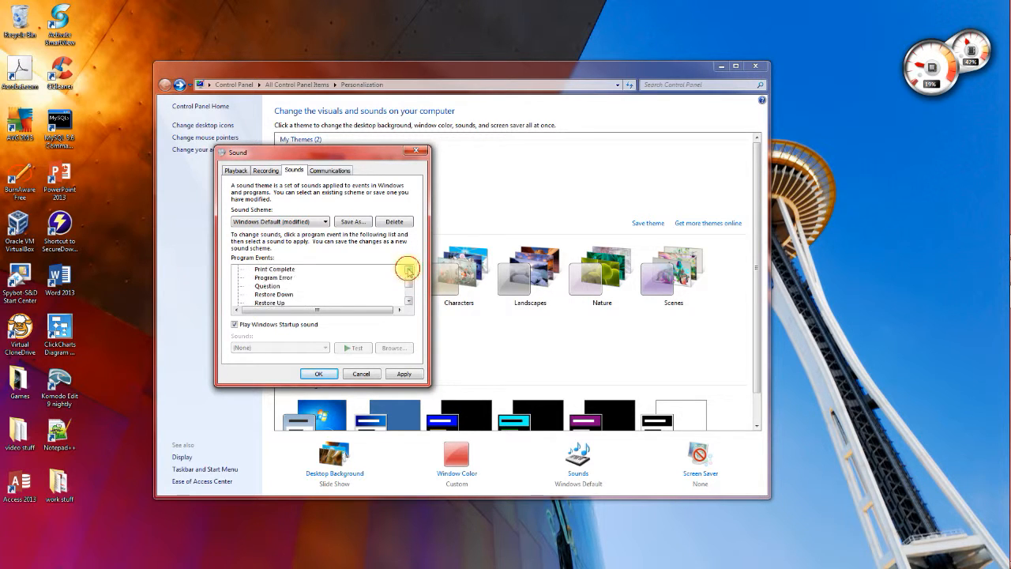
{"action": "left_click", "coordinate": [408, 270]}
{"action": "left_click", "coordinate": [408, 271]}
{"action": "left_click", "coordinate": [408, 270]}
{"action": "left_click", "coordinate": [408, 270]}
{"action": "left_click", "coordinate": [408, 270]}
{"action": "left_click", "coordinate": [409, 270]}
{"action": "left_click", "coordinate": [408, 270]}
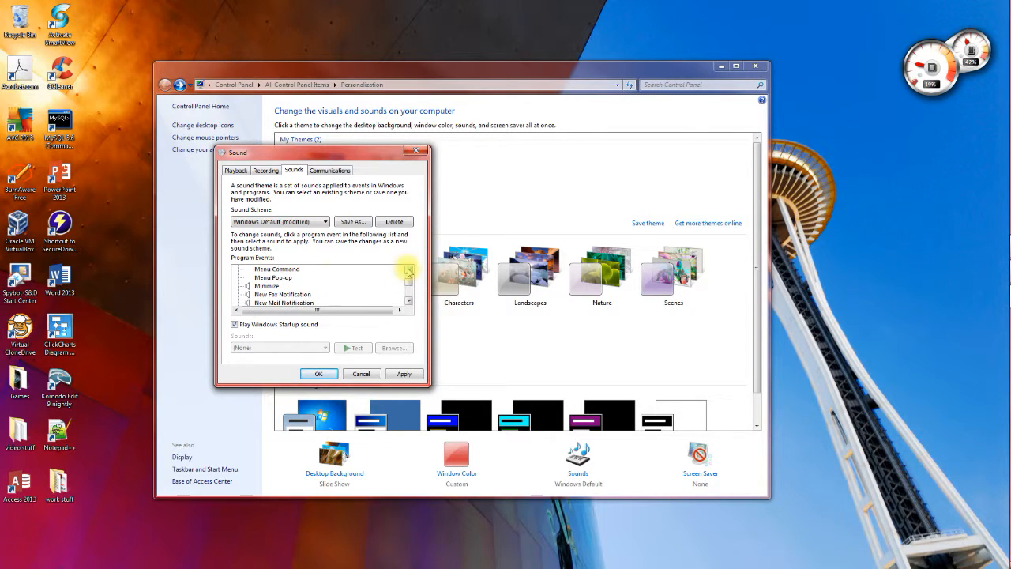
{"action": "left_click", "coordinate": [267, 285]}
{"action": "left_click", "coordinate": [302, 345]}
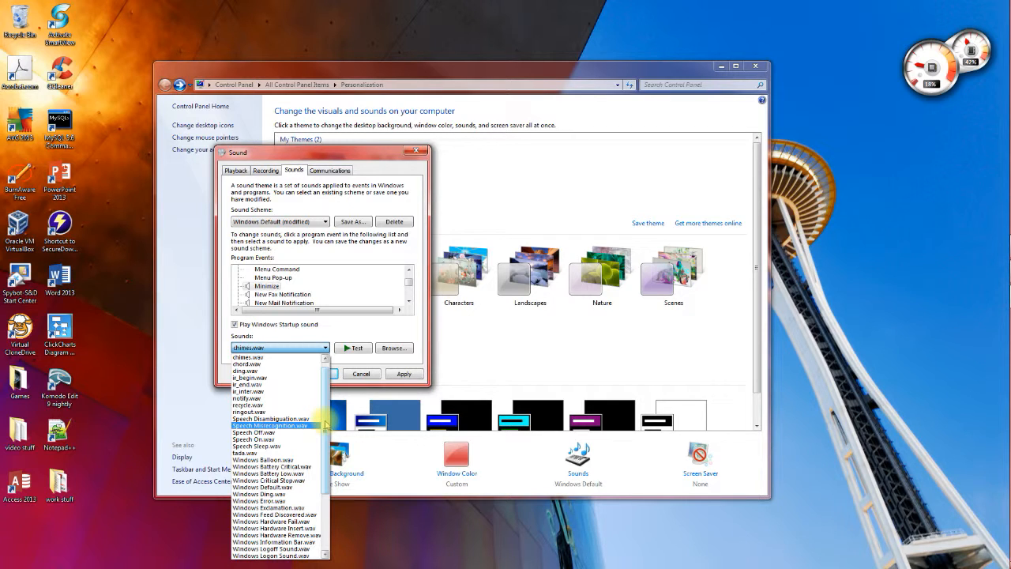
{"action": "scroll", "coordinate": [320, 427], "scroll_direction": "down", "scroll_amount": 5}
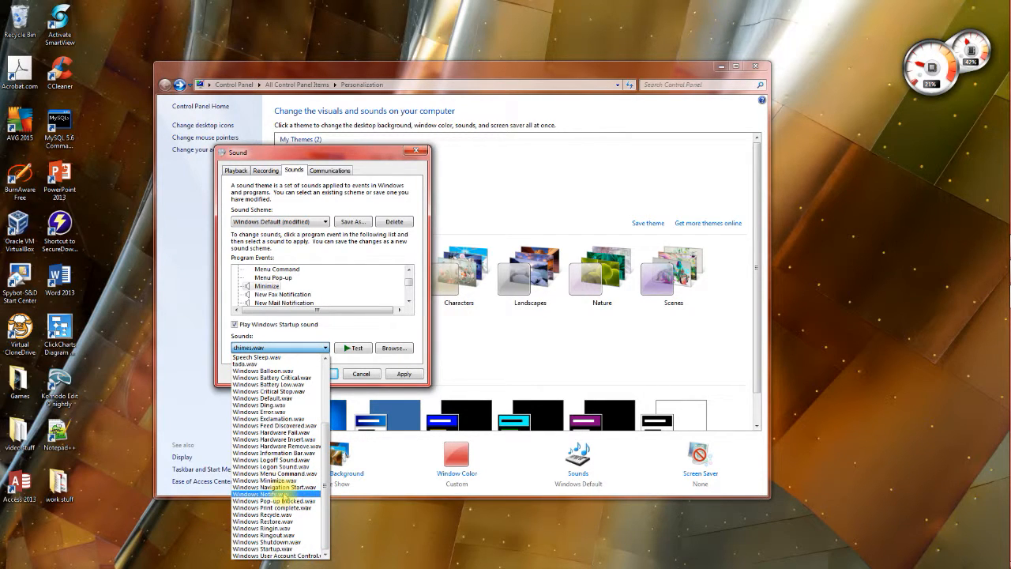
{"action": "left_click", "coordinate": [282, 535]}
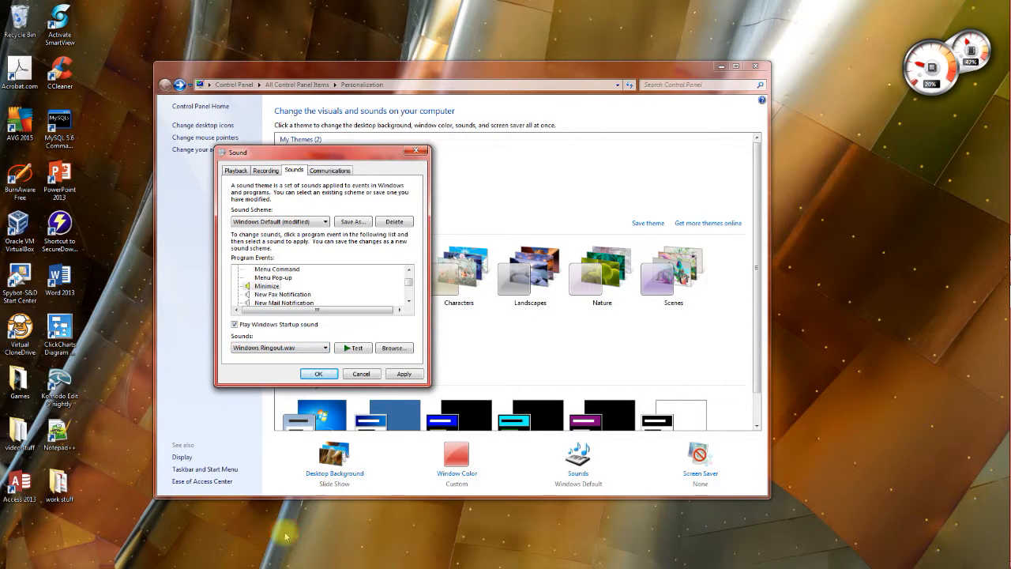
{"action": "left_click", "coordinate": [310, 382]}
{"action": "left_click", "coordinate": [311, 379]}
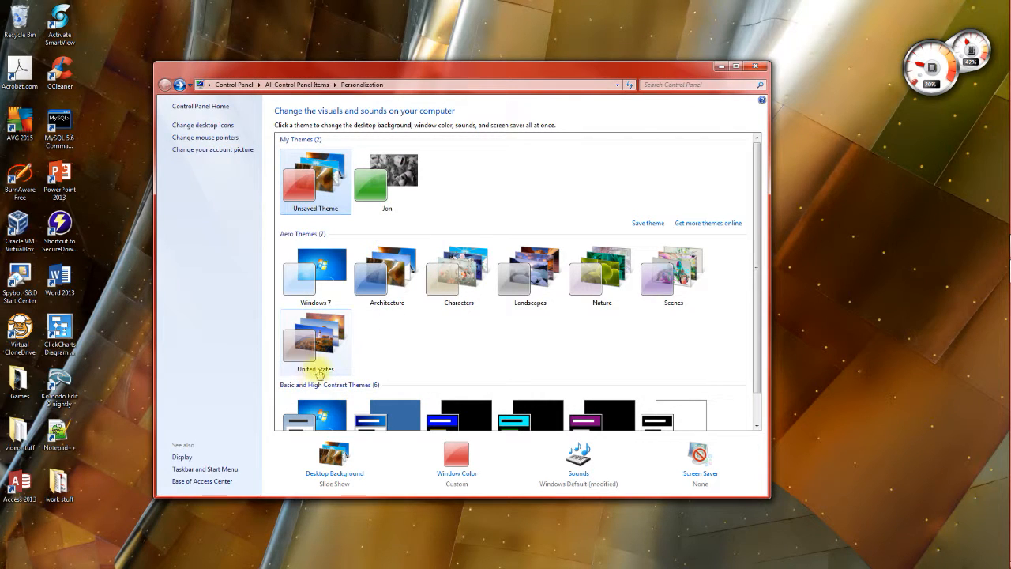
- Minimize the Personalization window to test its minimize sound and reopen the window
{"action": "left_click", "coordinate": [720, 66]}
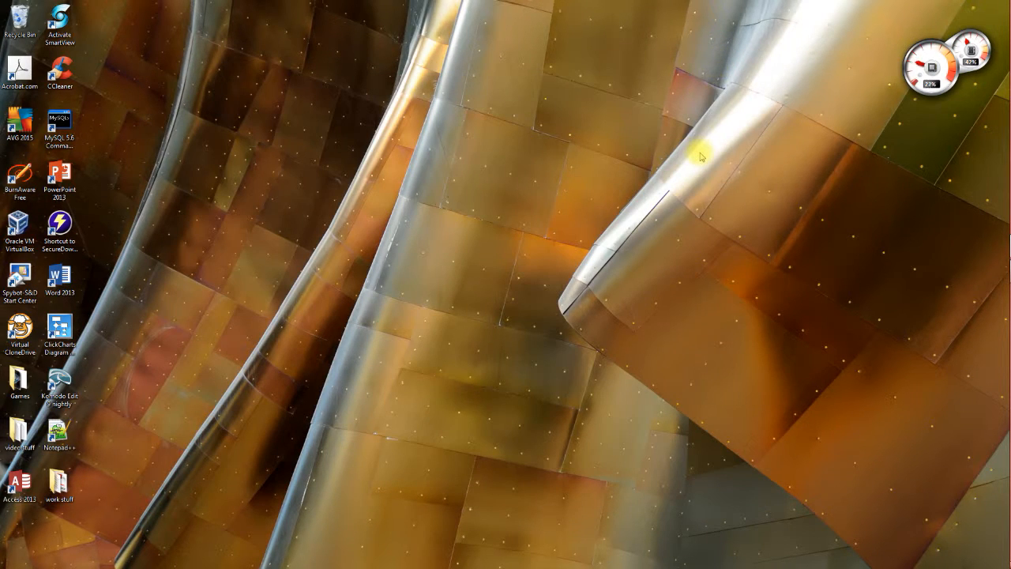
{"action": "mouse_move", "coordinate": [1008, 11]}
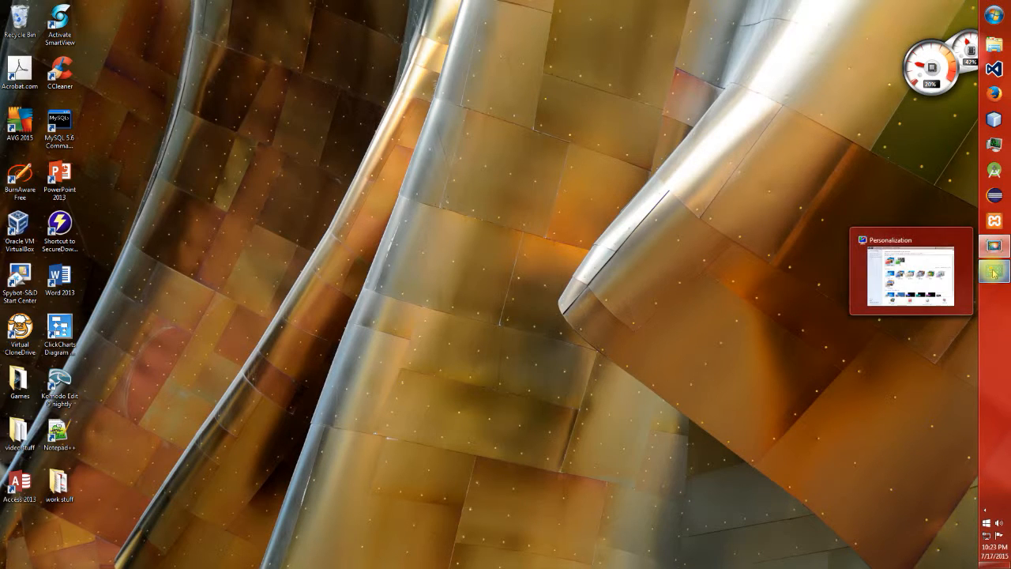
{"action": "left_click", "coordinate": [994, 272]}
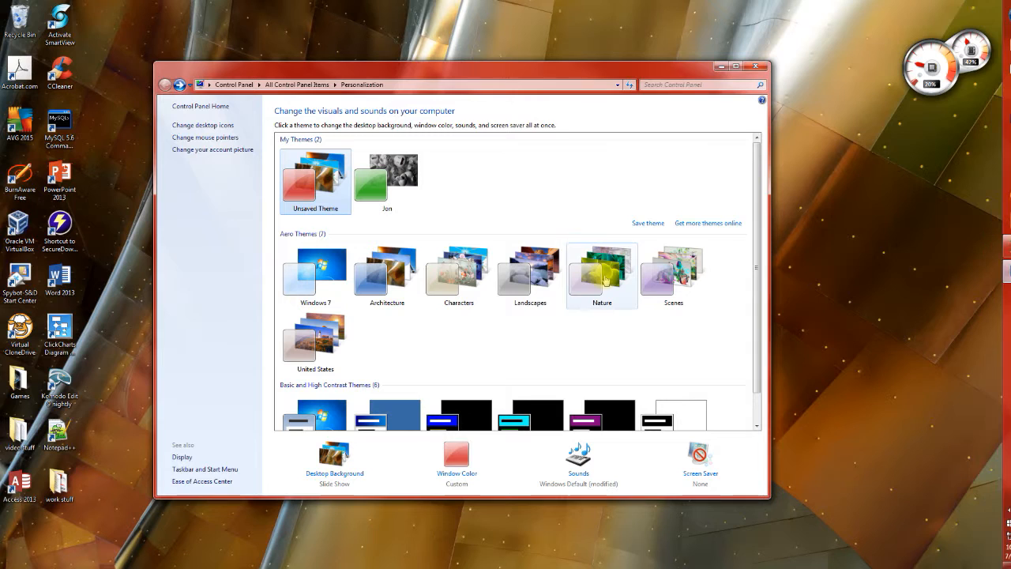
- Set the sound scheme back to Windows Default, then apply and save it
{"action": "left_click", "coordinate": [581, 462]}
{"action": "left_click", "coordinate": [215, 195]}
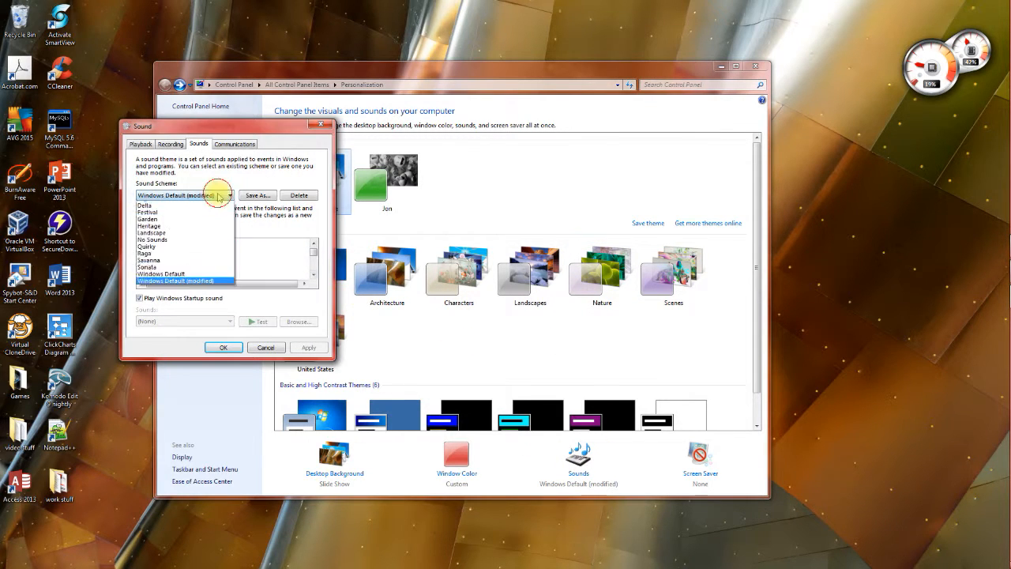
{"action": "left_click", "coordinate": [199, 301]}
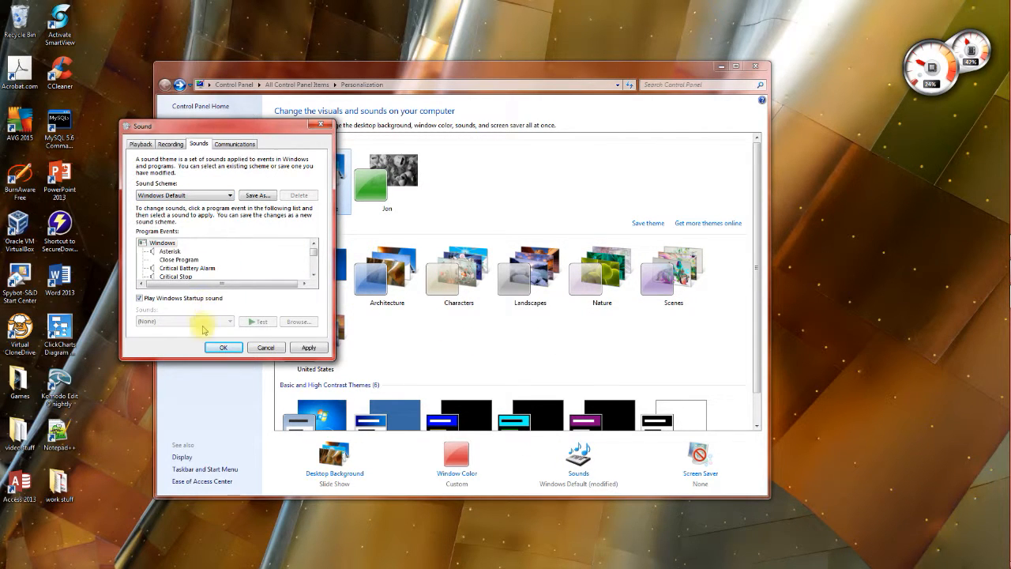
{"action": "left_click", "coordinate": [308, 347]}
{"action": "left_click", "coordinate": [224, 348]}
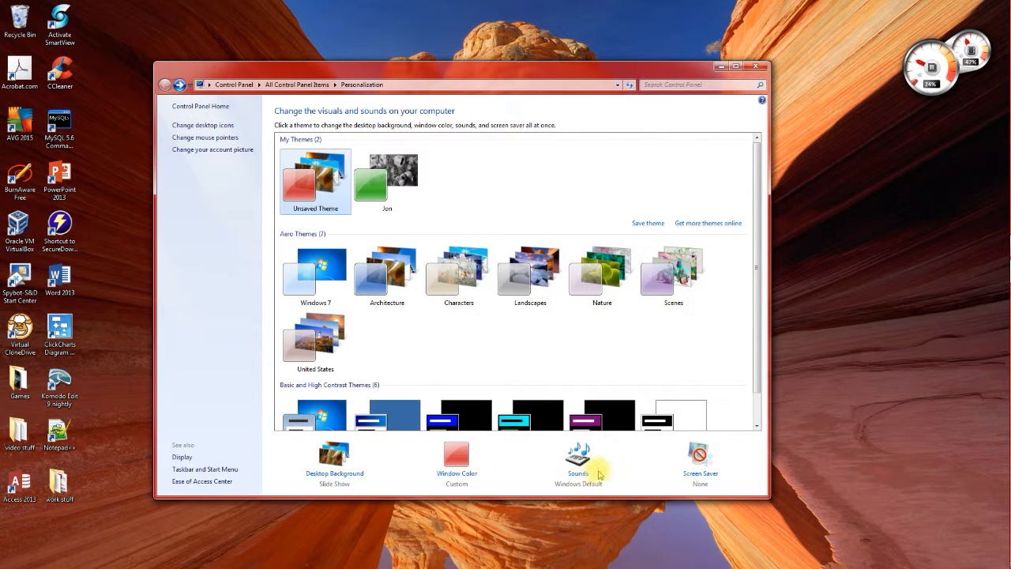
- Open the screen saver settings and select the 3D Text screen saver
{"action": "left_click", "coordinate": [700, 472]}
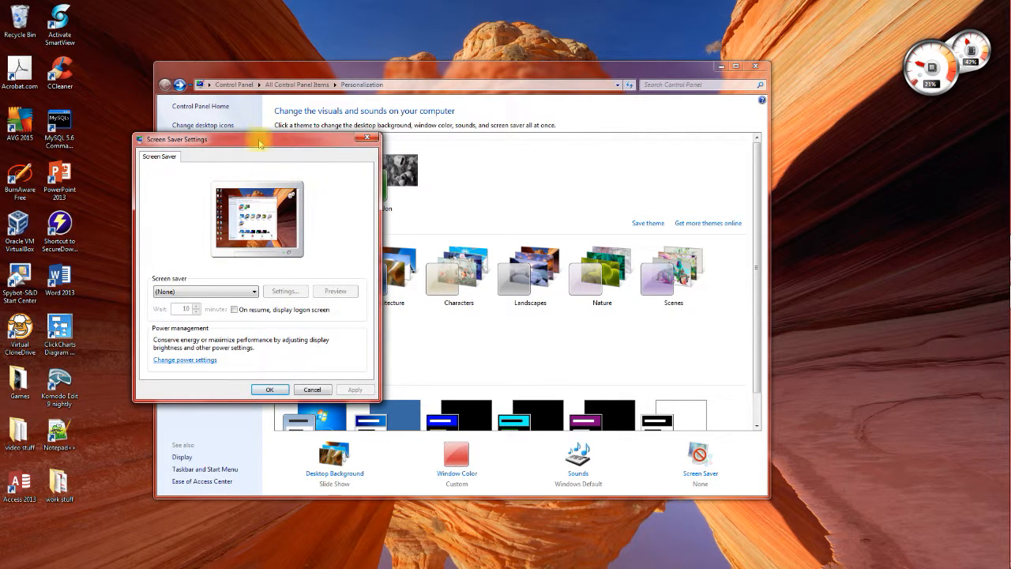
{"action": "left_click_drag", "start_coordinate": [259, 143], "coordinate": [345, 125]}
{"action": "left_click", "coordinate": [321, 273]}
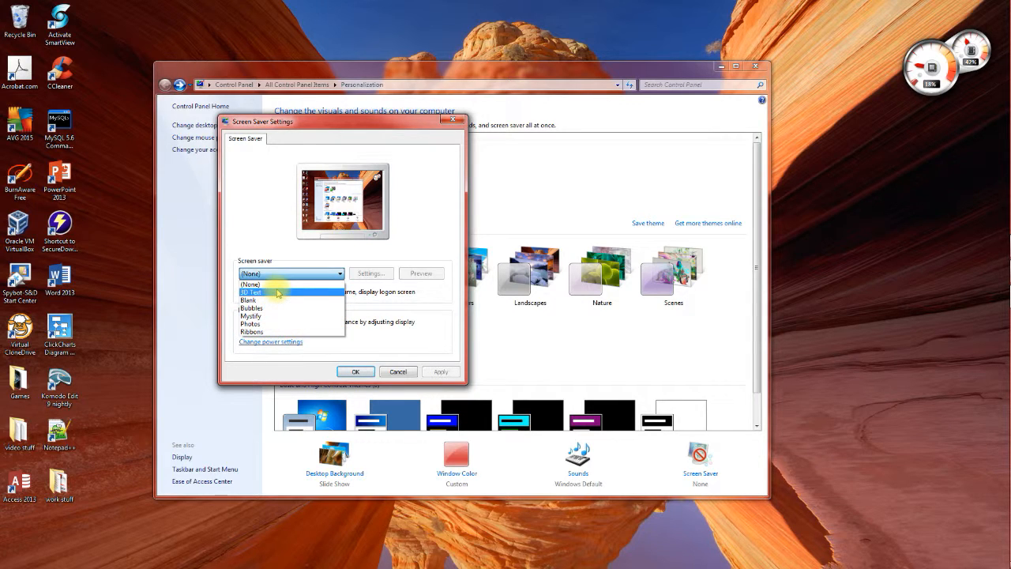
{"action": "left_click", "coordinate": [277, 294]}
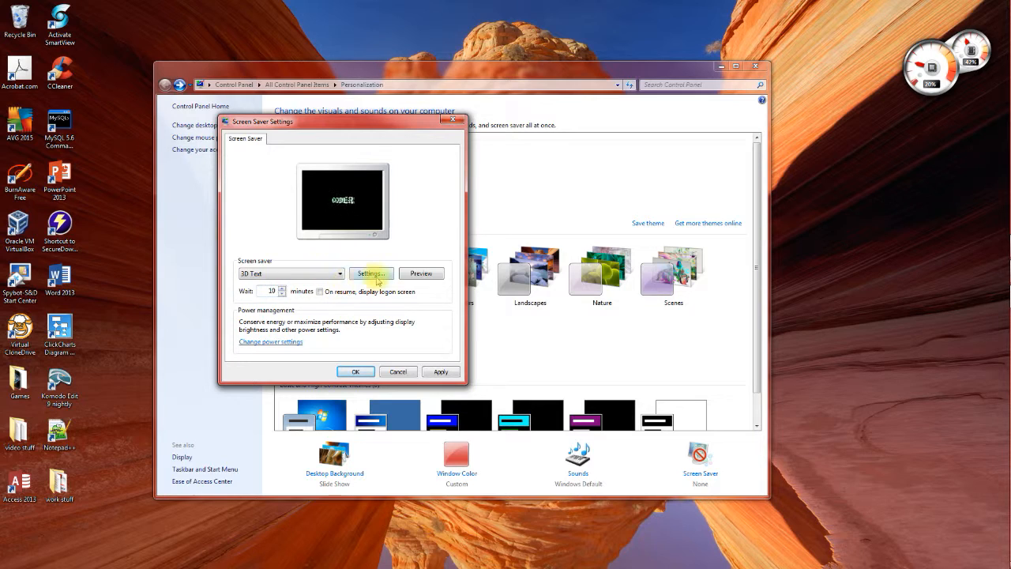
- Examine the 3D Text screen saver's font, rotation type and custom color options, and leave its settings without saving
{"action": "left_click", "coordinate": [371, 273]}
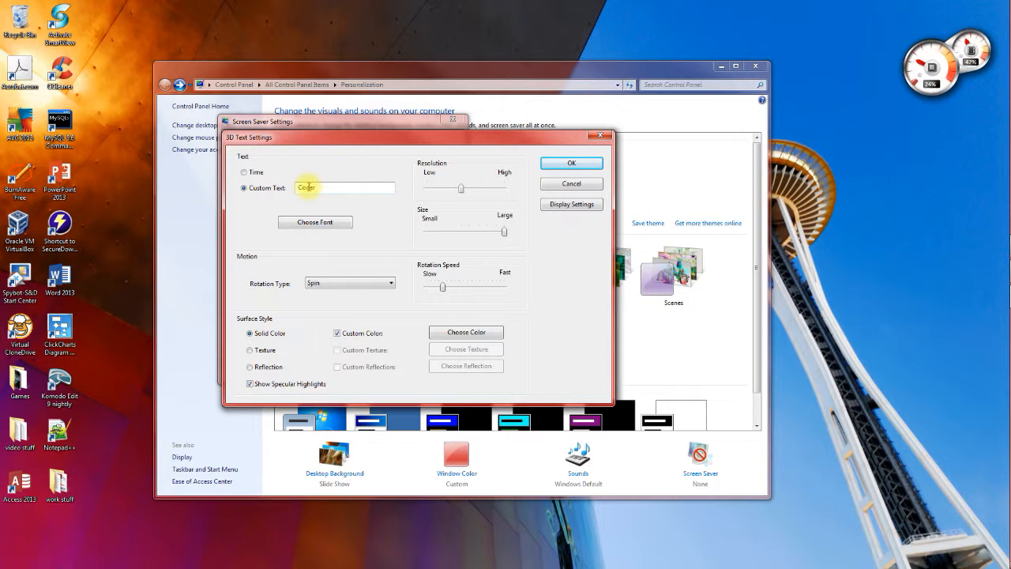
{"action": "left_click", "coordinate": [334, 222]}
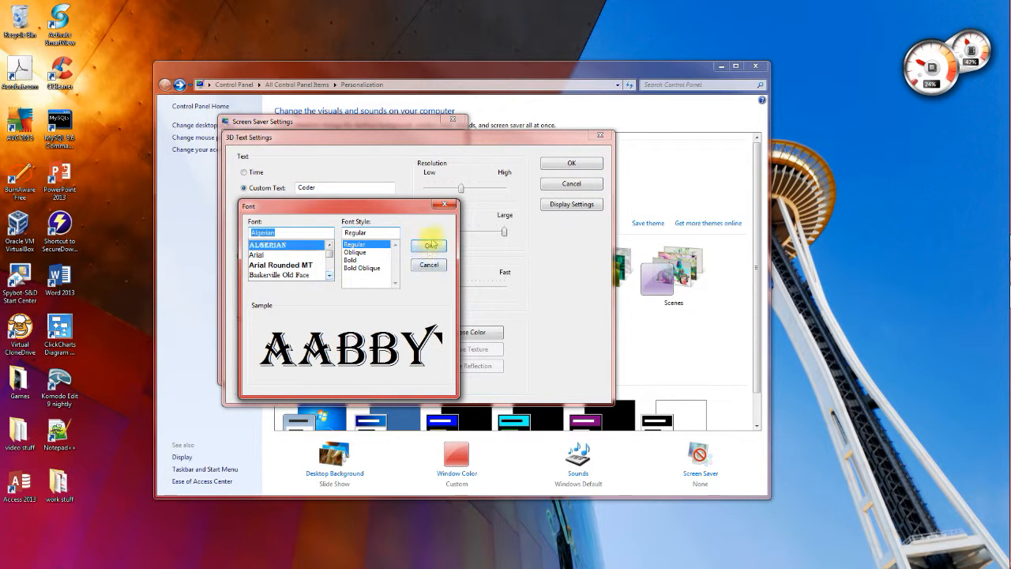
{"action": "left_click", "coordinate": [431, 245]}
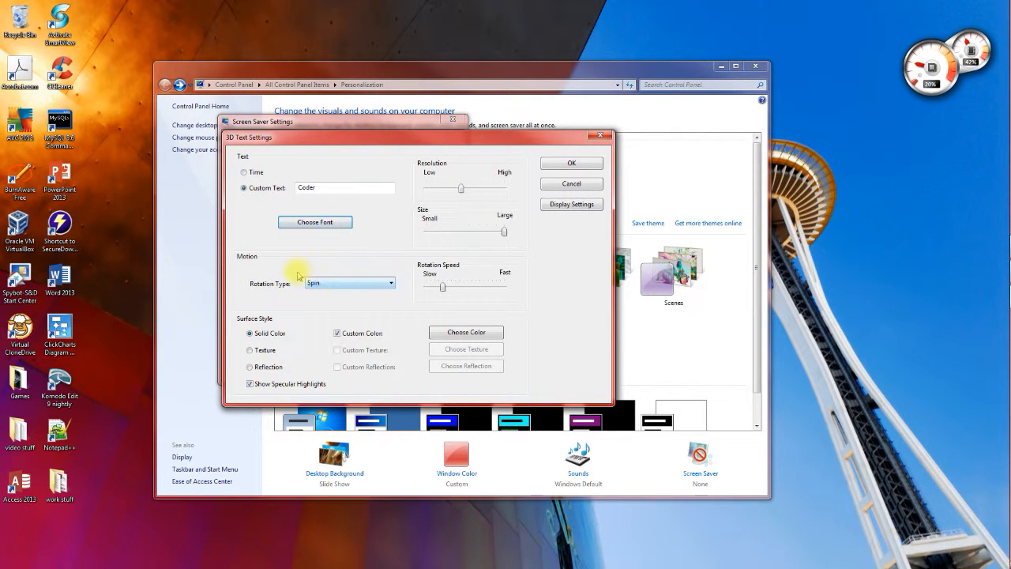
{"action": "left_click", "coordinate": [362, 286]}
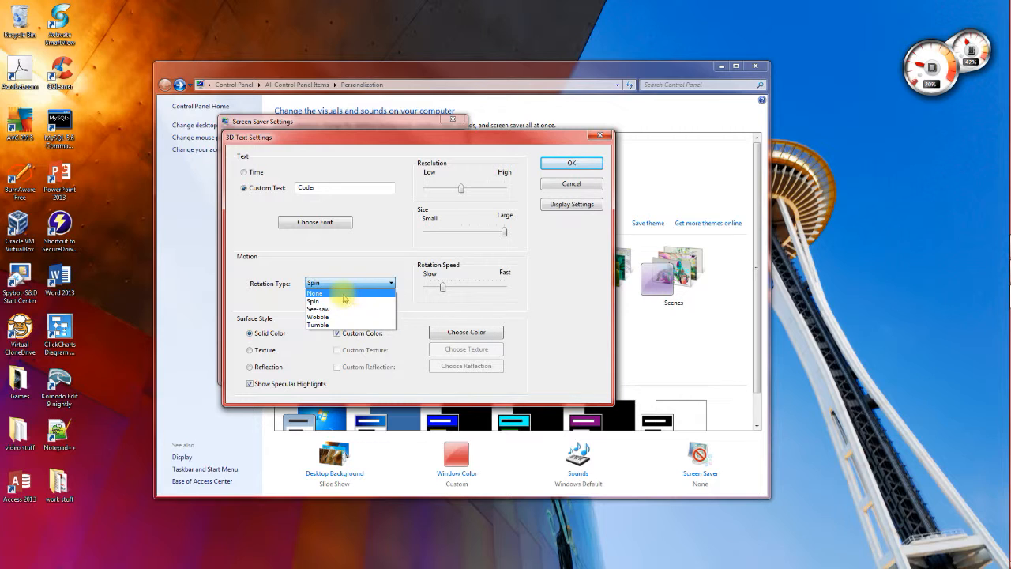
{"action": "left_click", "coordinate": [282, 298]}
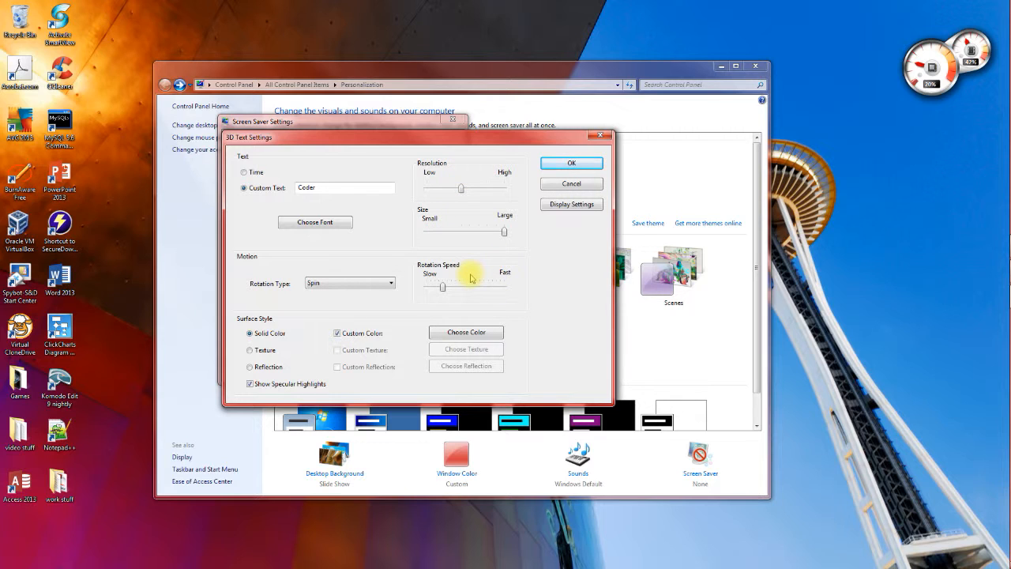
{"action": "left_click", "coordinate": [448, 333]}
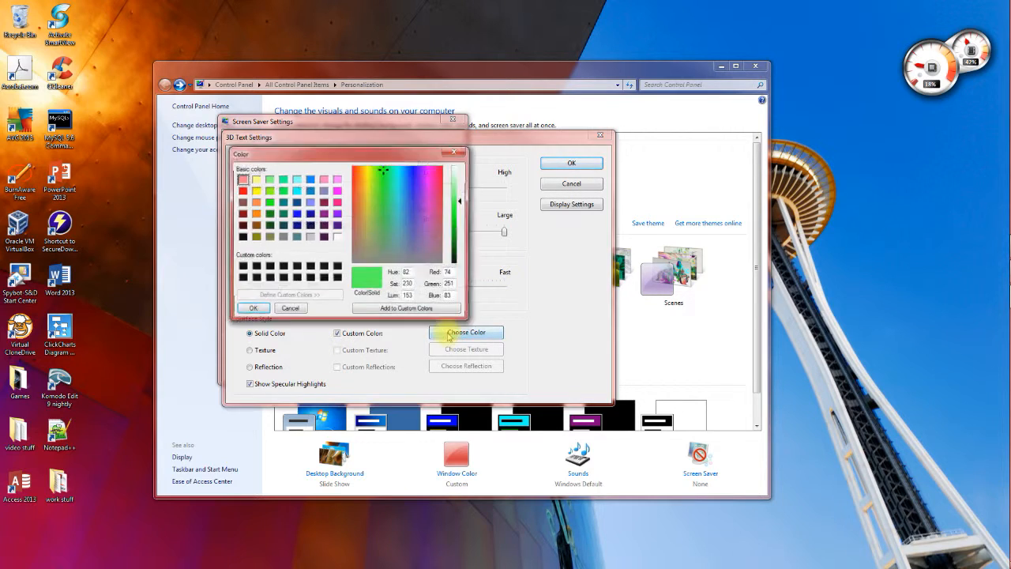
{"action": "left_click", "coordinate": [453, 151]}
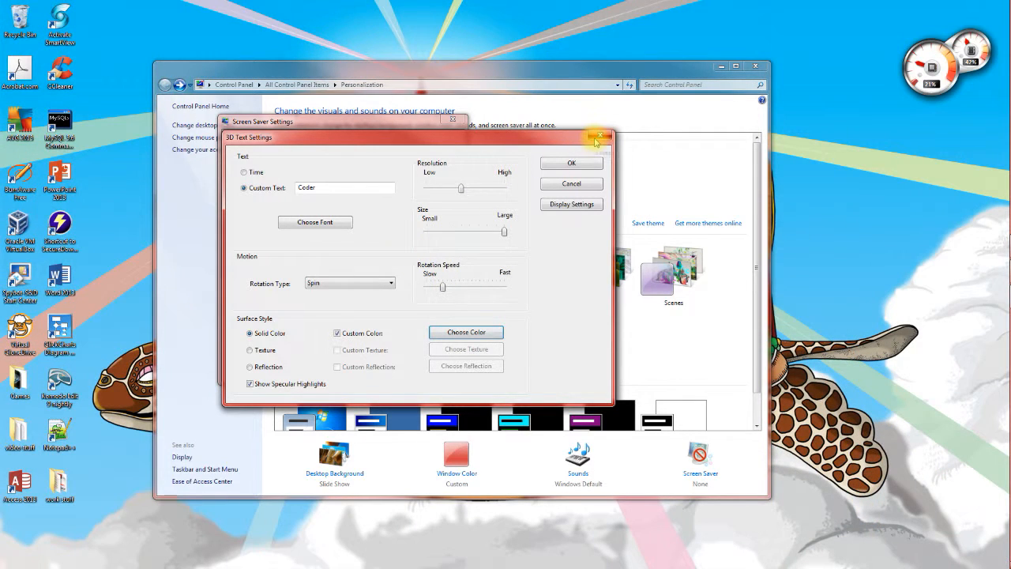
{"action": "left_click", "coordinate": [598, 139]}
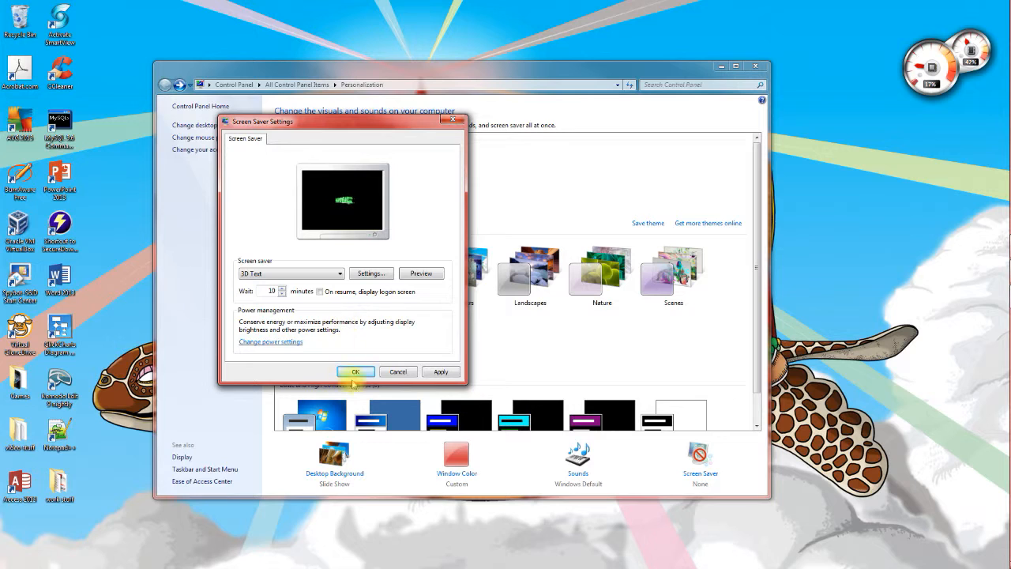
- Apply the 3D Text screen saver and close the screen saver settings
{"action": "left_click", "coordinate": [440, 372]}
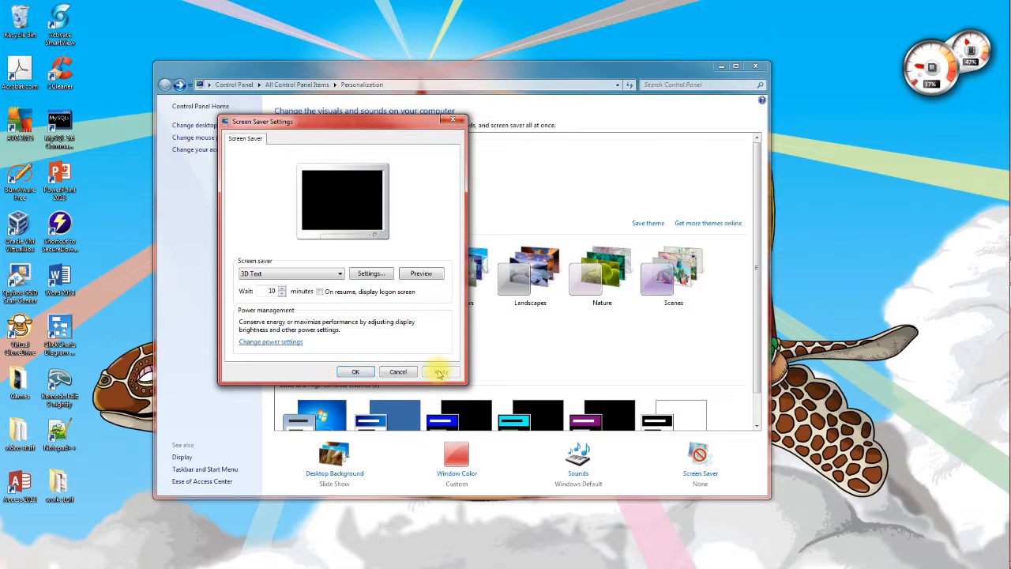
{"action": "left_click", "coordinate": [349, 372]}
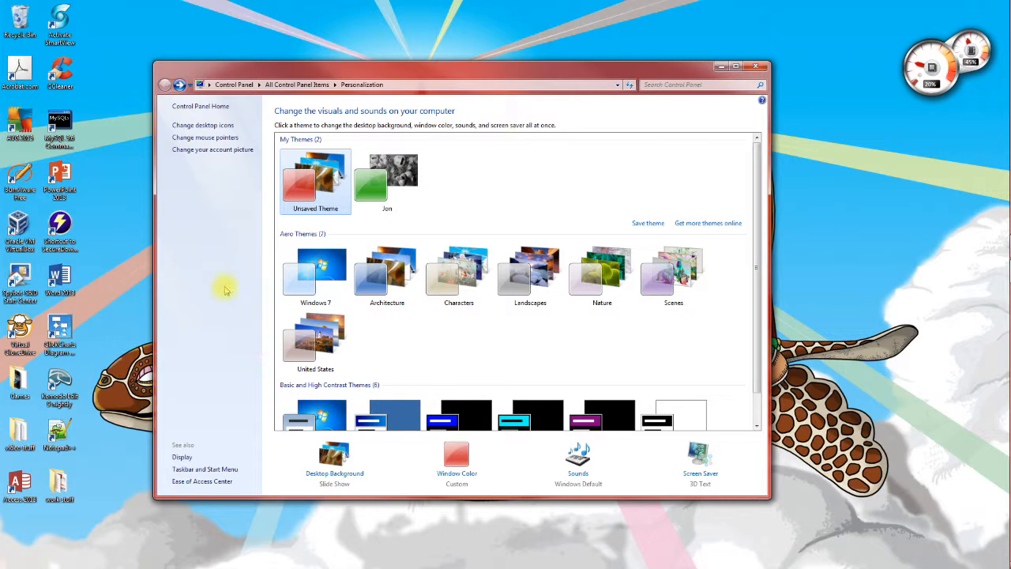
- Open the mouse pointer settings, try the Magnified scheme and select the Windows Aero (extra large) scheme instead
{"action": "left_click", "coordinate": [220, 141]}
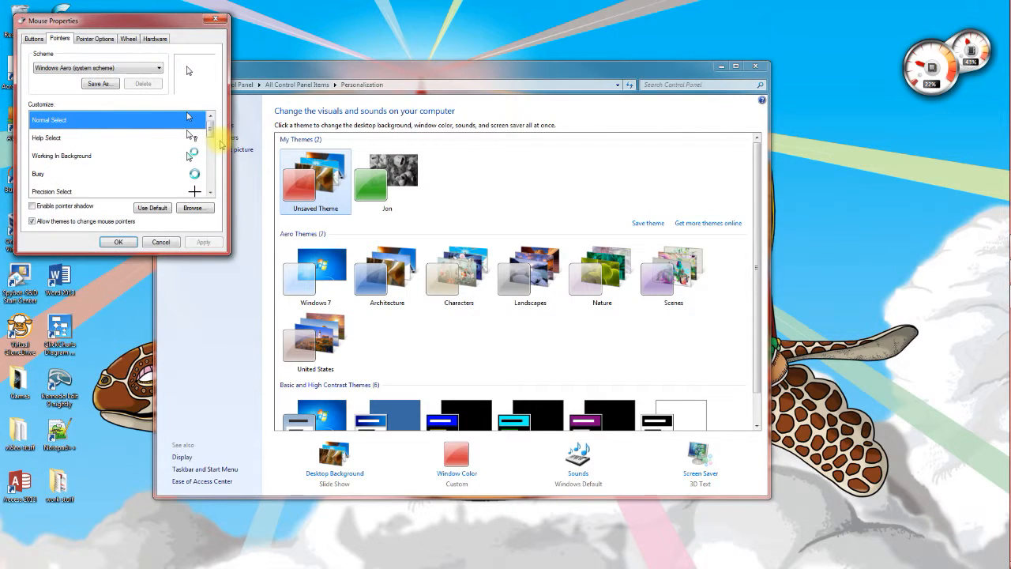
{"action": "left_click_drag", "start_coordinate": [154, 19], "coordinate": [349, 105]}
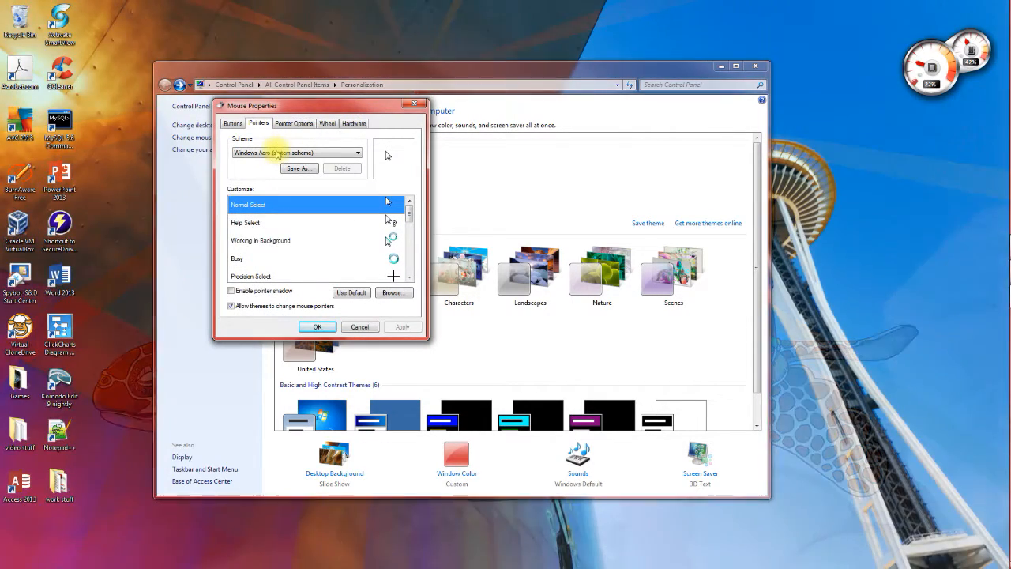
{"action": "left_click", "coordinate": [278, 154]}
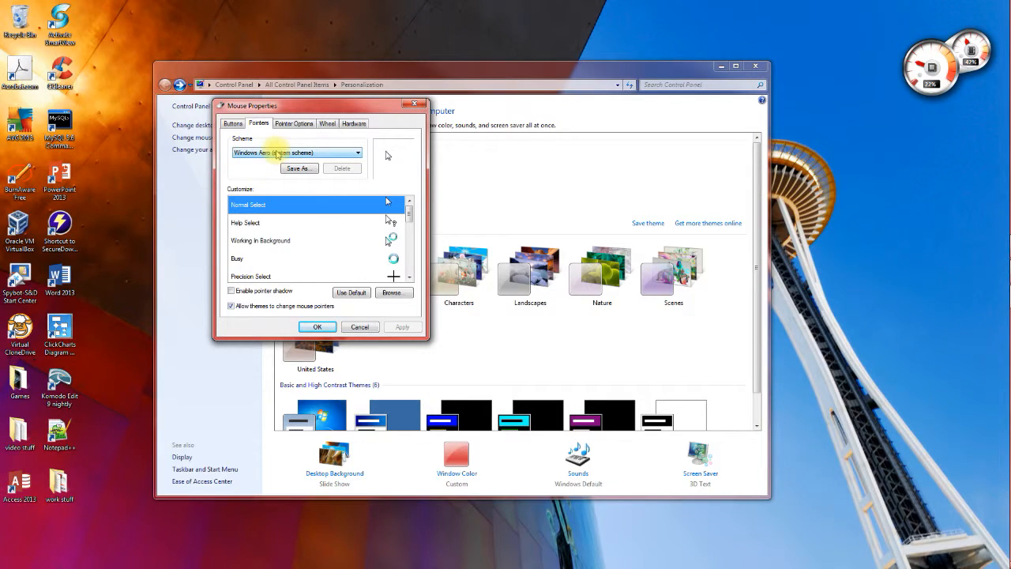
{"action": "left_click", "coordinate": [282, 154]}
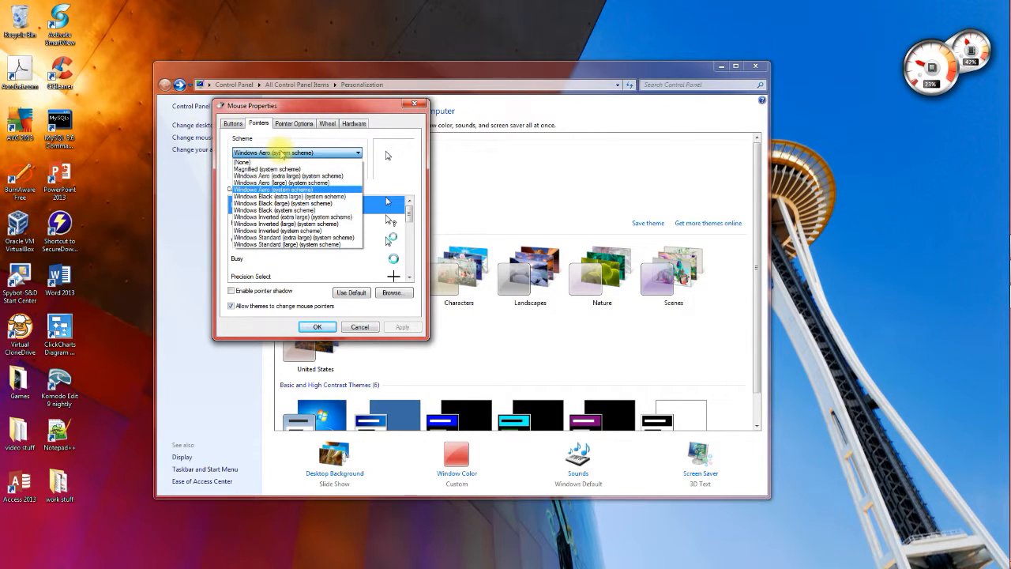
{"action": "left_click", "coordinate": [272, 168]}
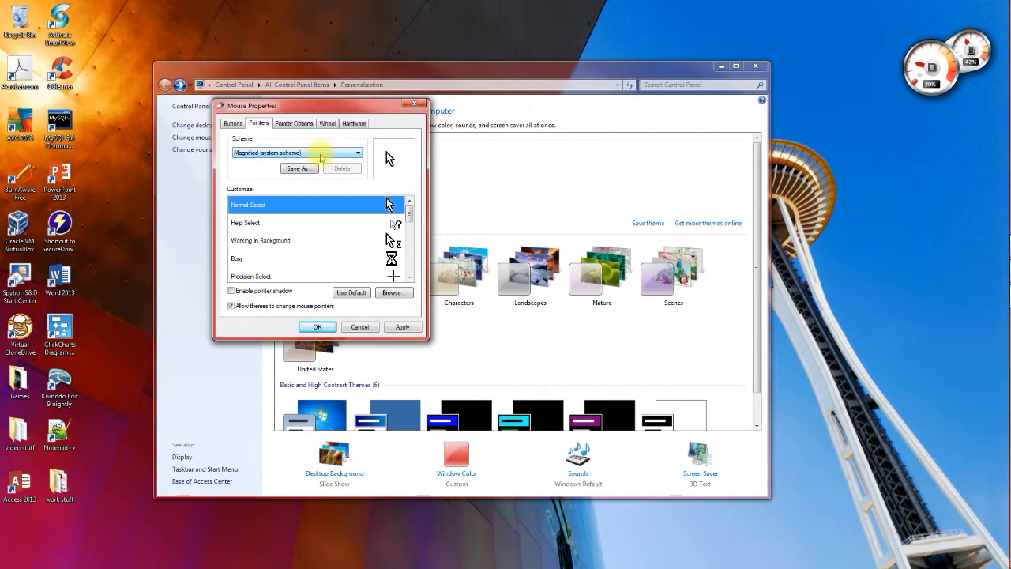
{"action": "left_click", "coordinate": [316, 151]}
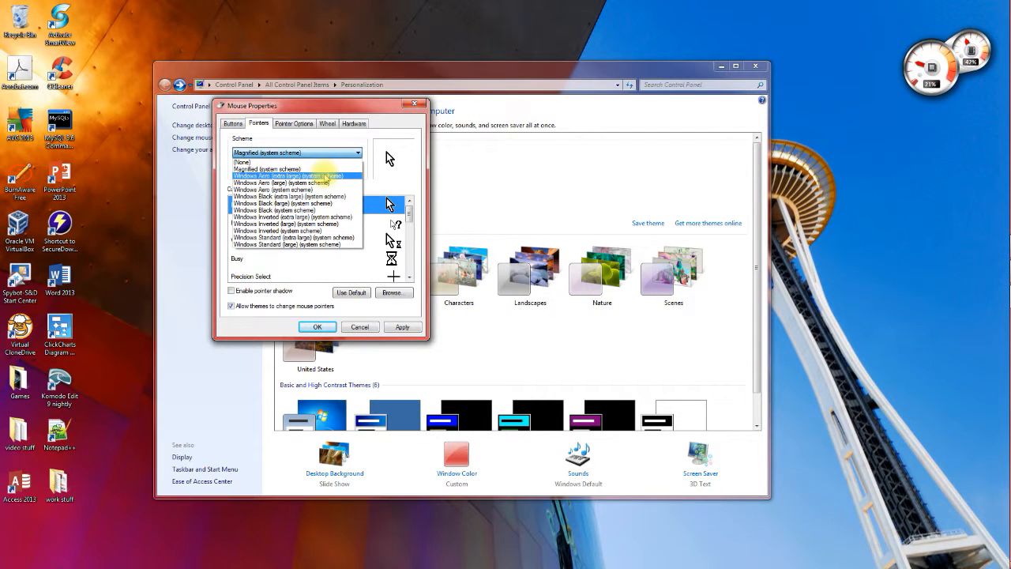
{"action": "left_click", "coordinate": [324, 175]}
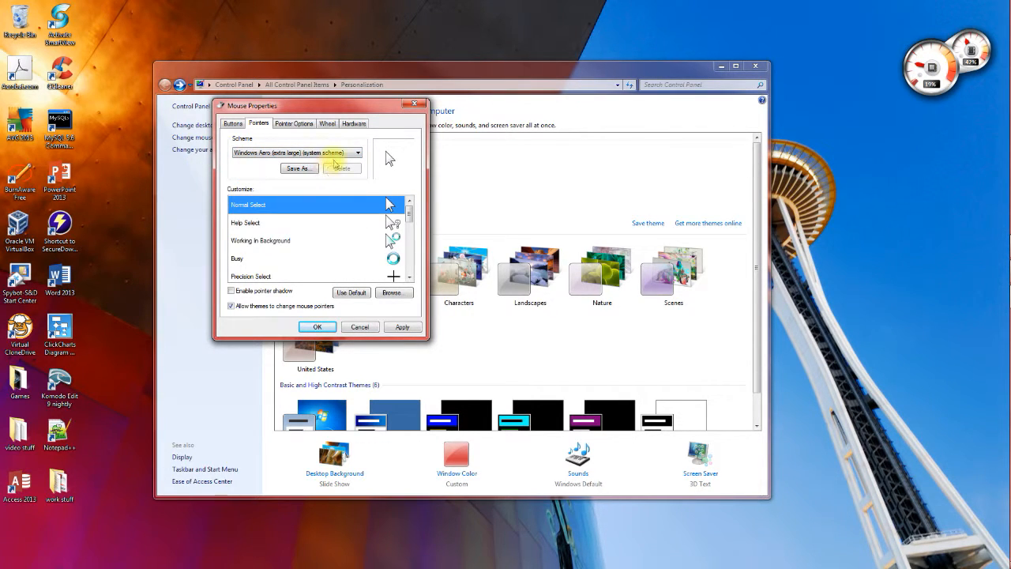
- Apply the Windows Standard (extra large) mouse pointer scheme
{"action": "left_click", "coordinate": [338, 155]}
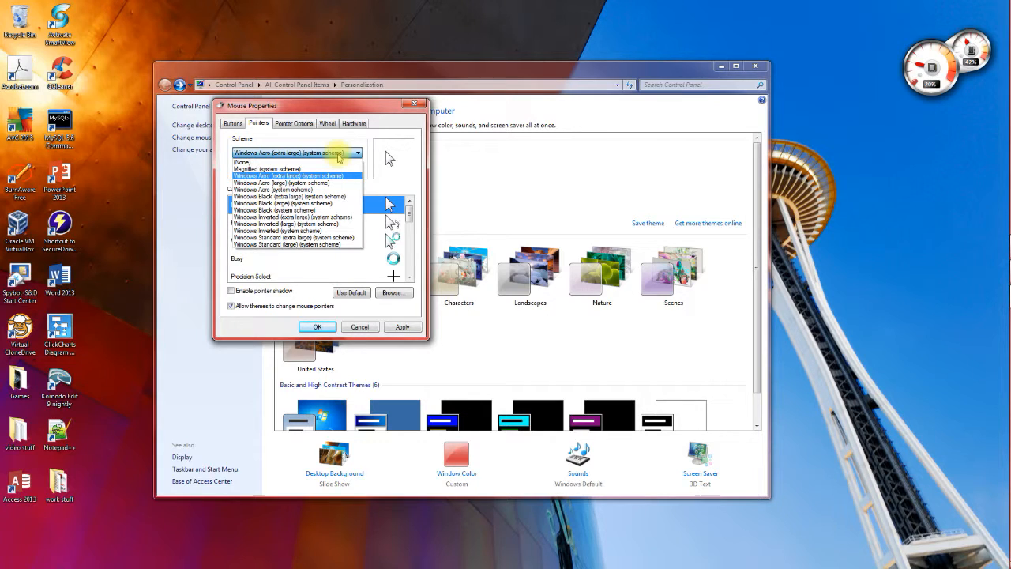
{"action": "left_click", "coordinate": [328, 237]}
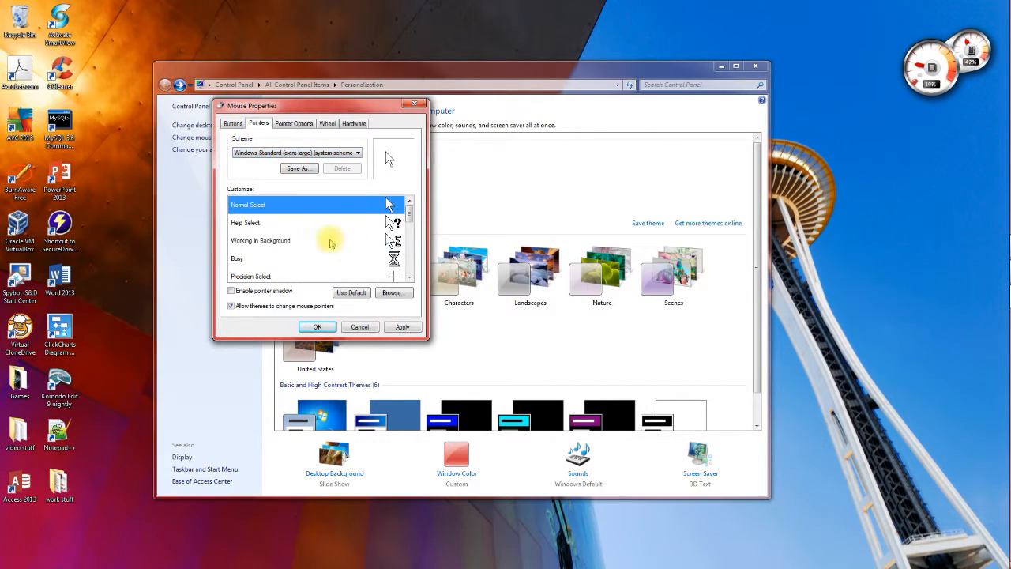
{"action": "left_click", "coordinate": [402, 326]}
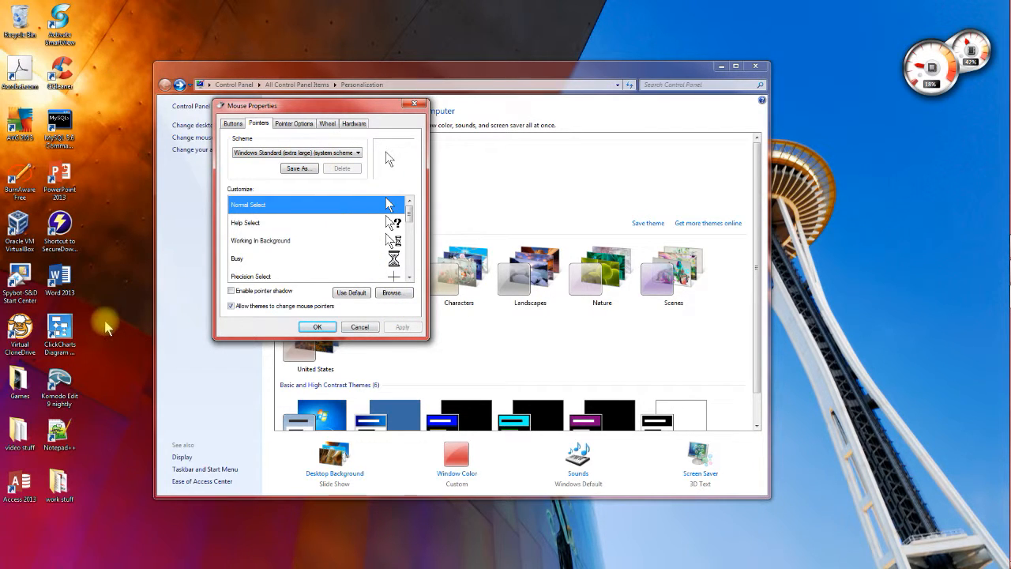
- Set the mouse pointer scheme to (None), enable the pointer shadow and apply both changes
{"action": "left_click", "coordinate": [312, 153]}
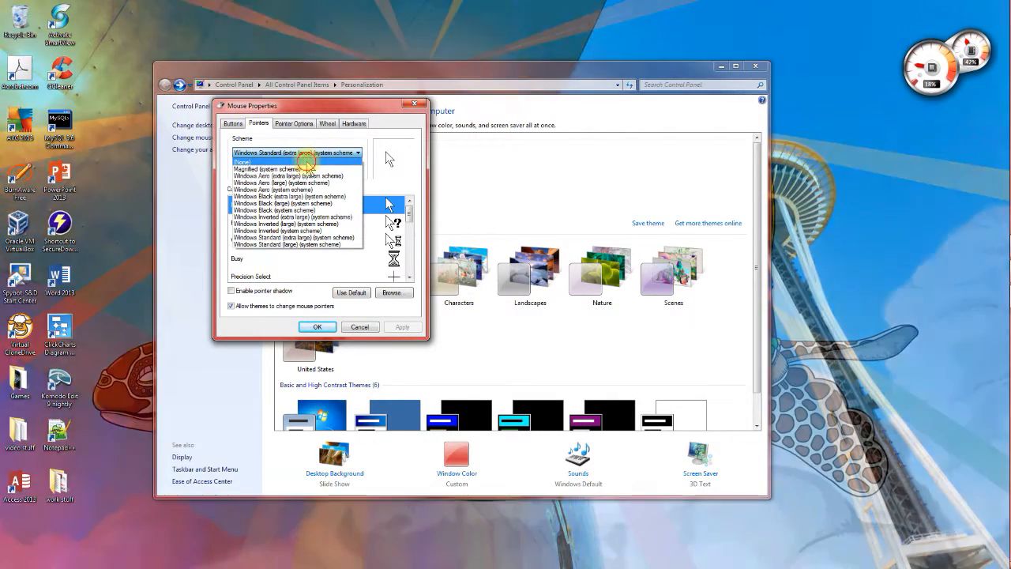
{"action": "left_click", "coordinate": [307, 162]}
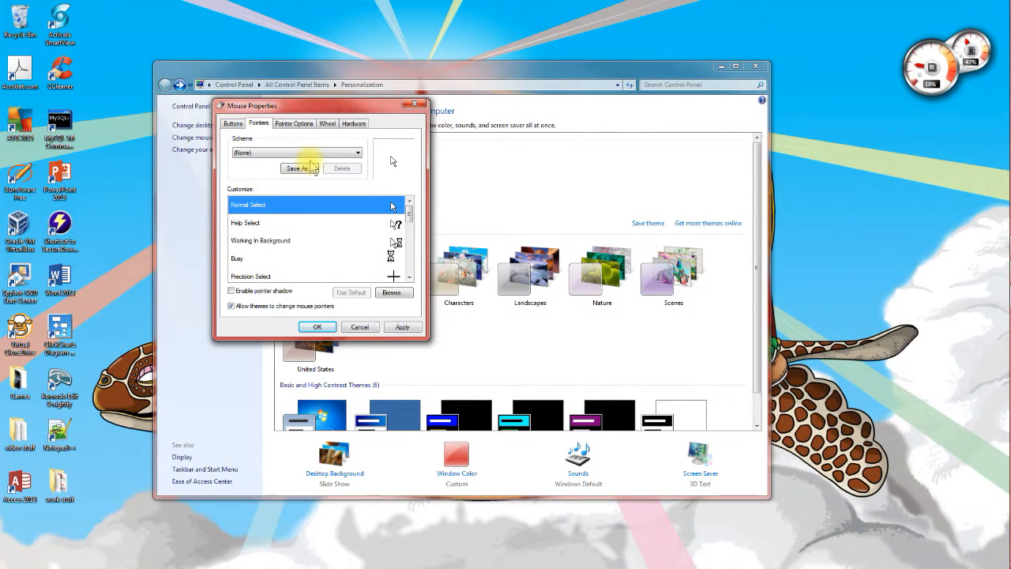
{"action": "left_click", "coordinate": [401, 326]}
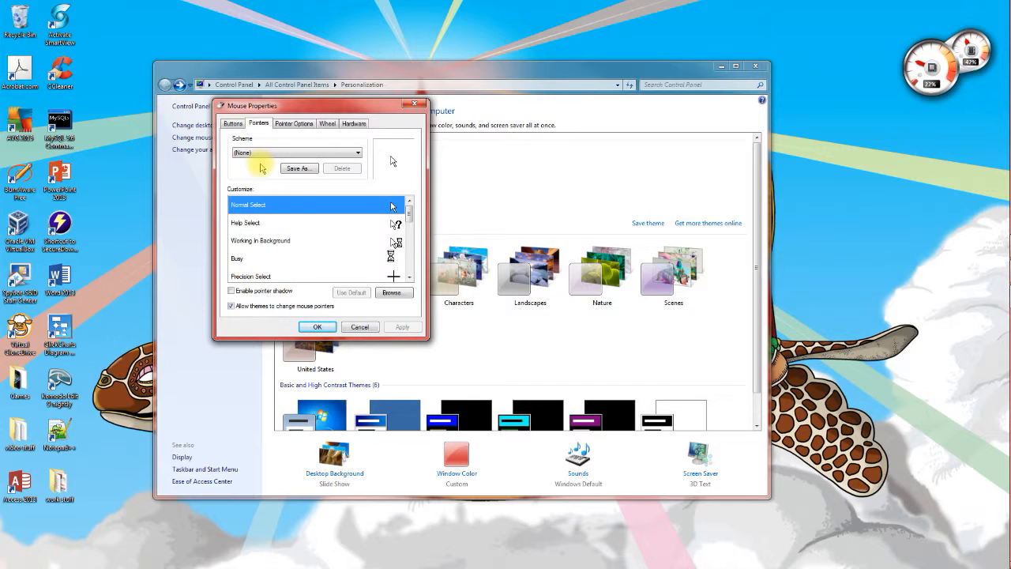
{"action": "left_click", "coordinate": [232, 290]}
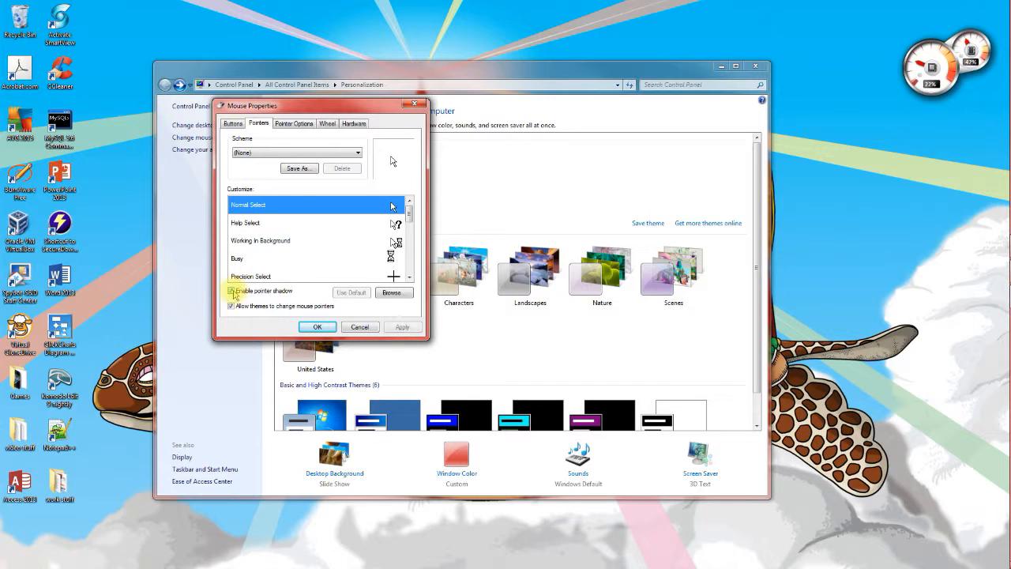
{"action": "left_click", "coordinate": [402, 327]}
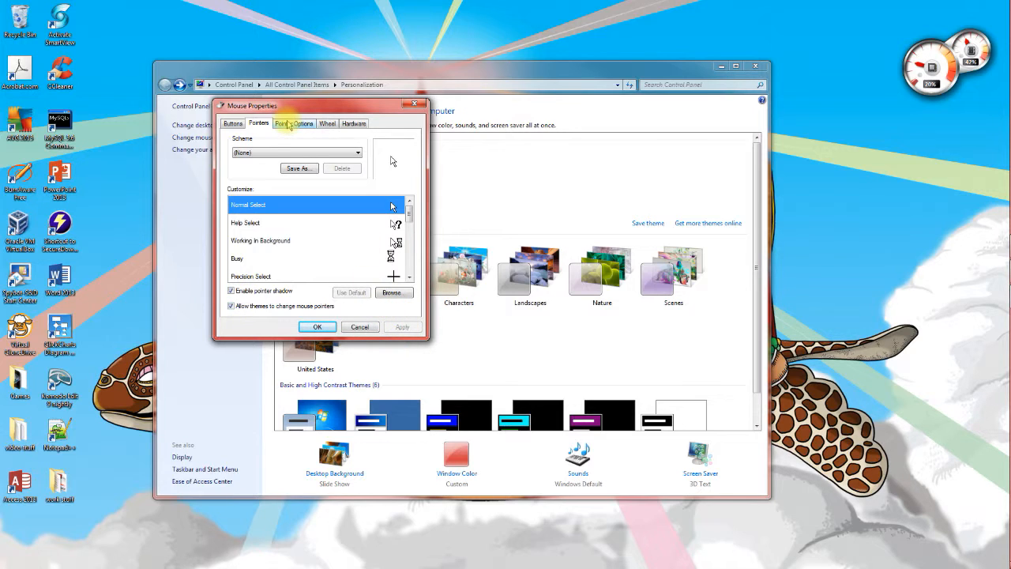
- Try the fastest pointer speed, set it slightly above medium instead, and turn pointer trails on and off again
{"action": "left_click", "coordinate": [290, 124]}
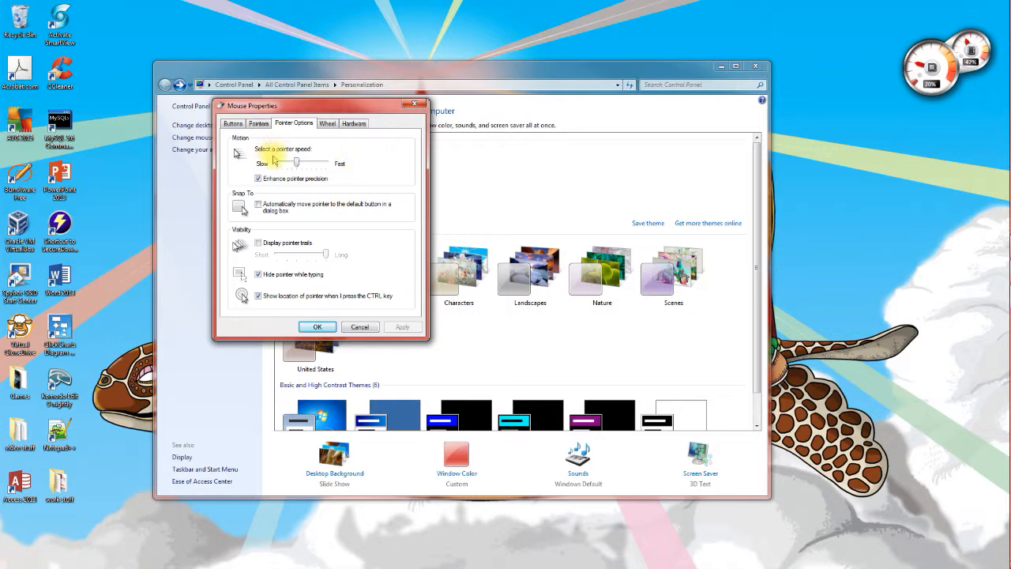
{"action": "left_click_drag", "start_coordinate": [295, 162], "coordinate": [330, 161]}
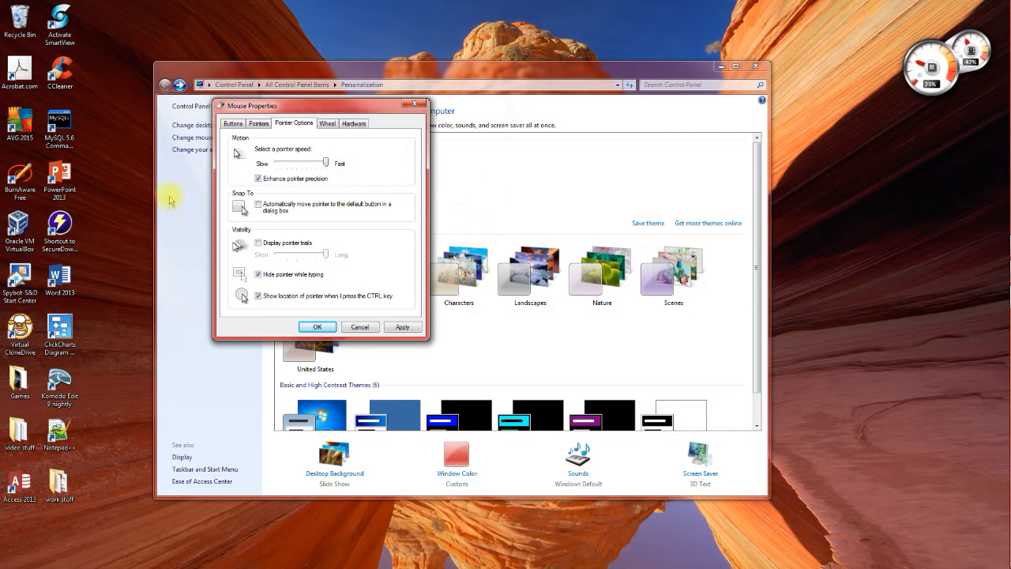
{"action": "left_click_drag", "start_coordinate": [326, 163], "coordinate": [302, 164]}
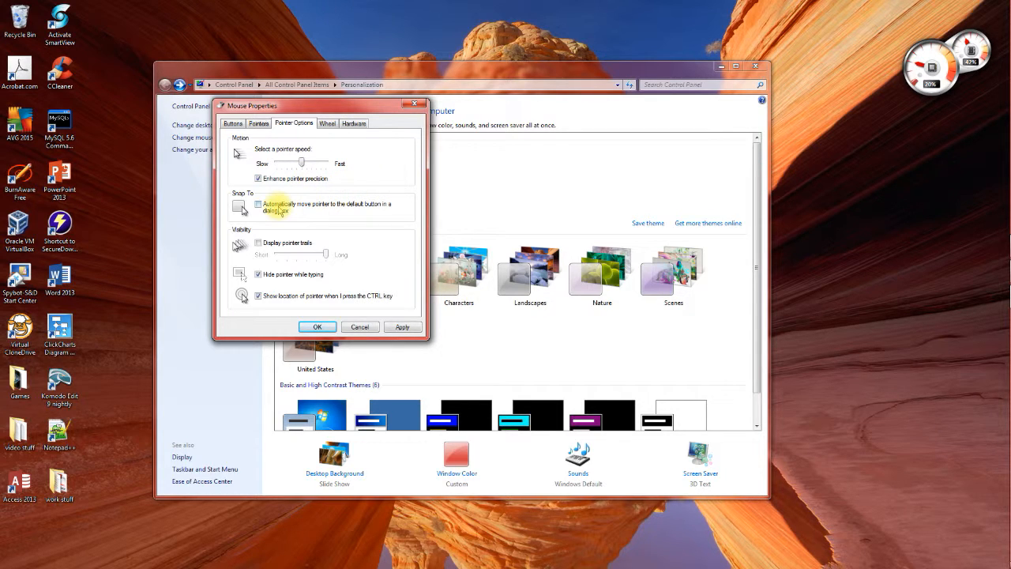
{"action": "left_click", "coordinate": [258, 244]}
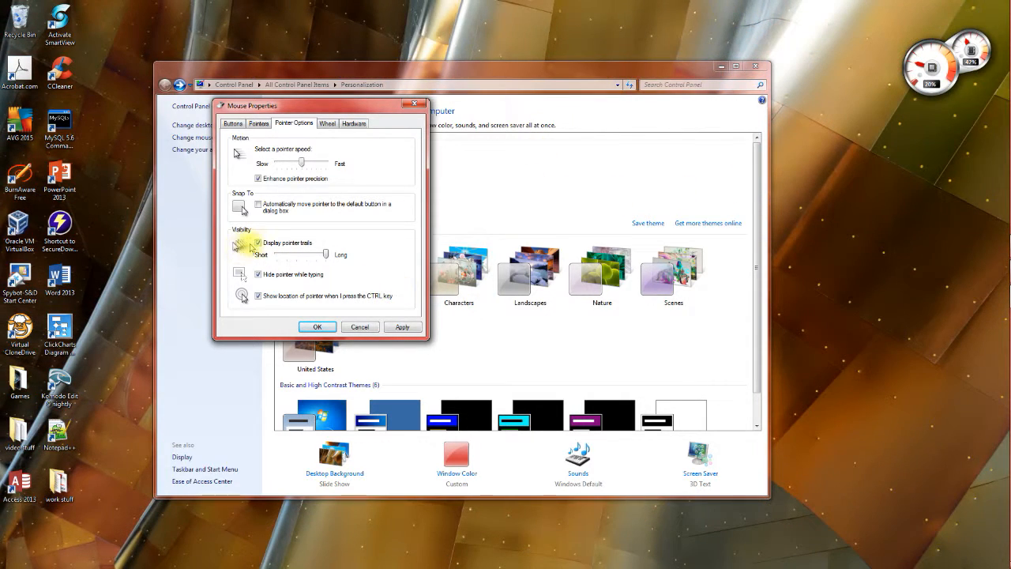
{"action": "left_click", "coordinate": [257, 243]}
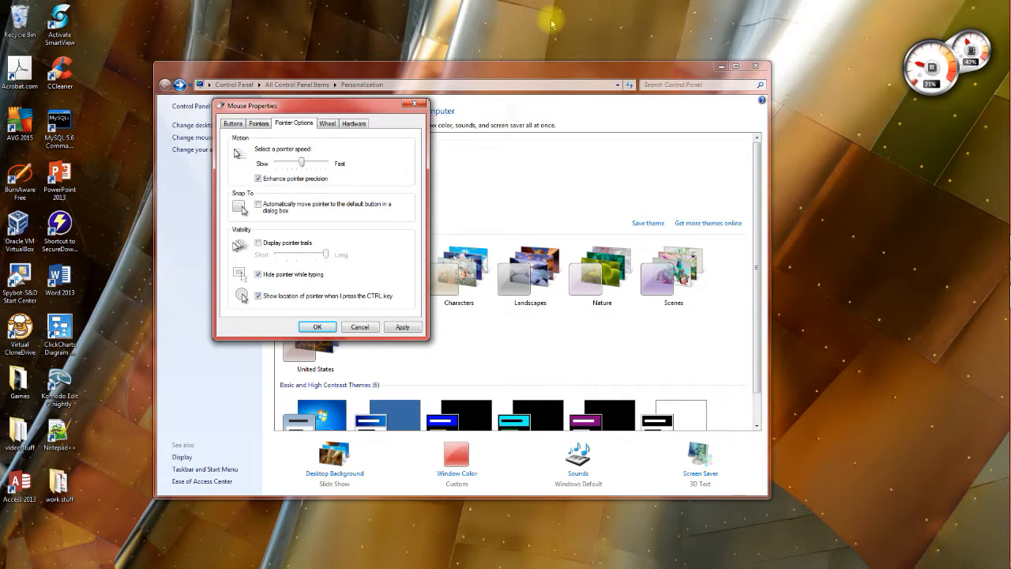
- Test the option that shows the pointer's location several times on the desktop
{"action": "key", "text": "ctrl"}
{"action": "key", "text": "ctrl"}
{"action": "key", "text": "ctrl"}
{"action": "key", "text": "ctrl"}
{"action": "key", "text": "ctrl"}
{"action": "key", "text": "ctrl"}
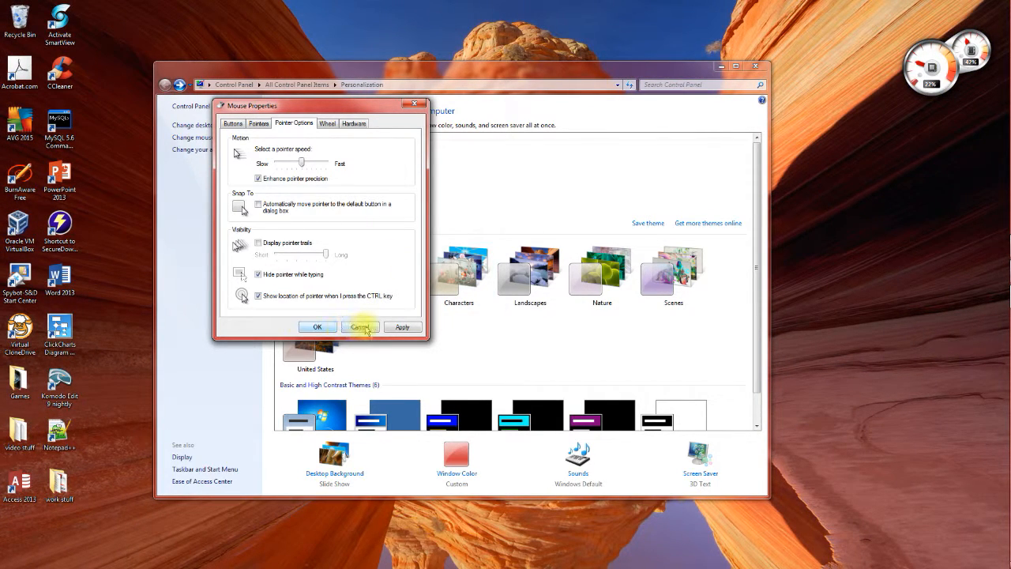
- Review the mouse's wheel, hardware and button settings, and close the mouse properties with the changes saved
{"action": "left_click", "coordinate": [328, 124]}
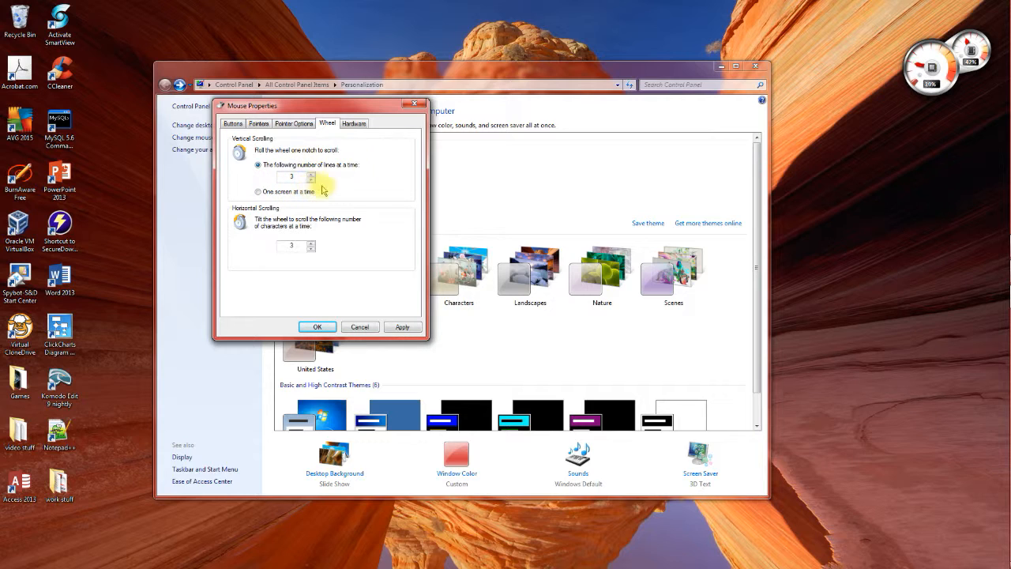
{"action": "left_click", "coordinate": [353, 128]}
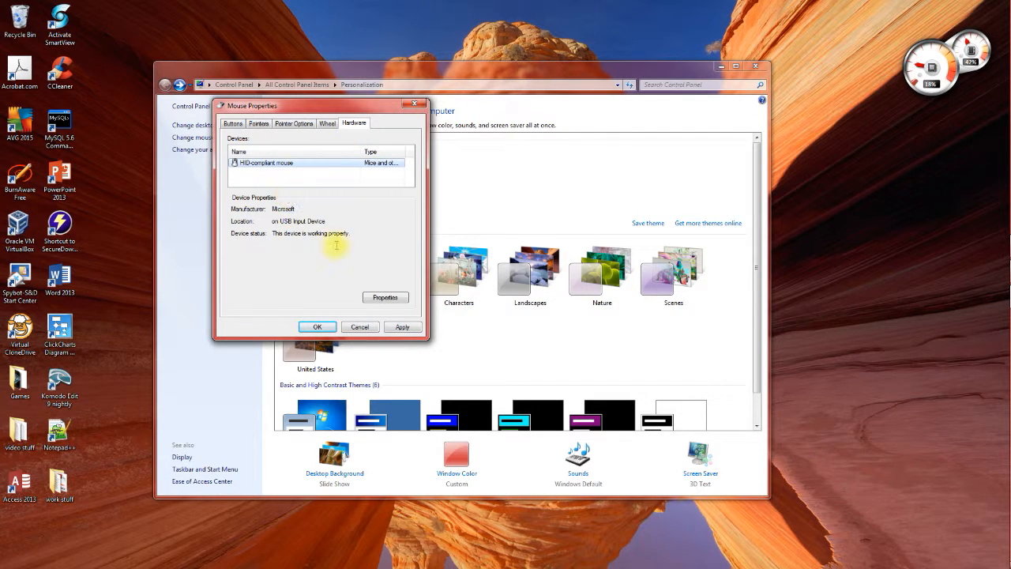
{"action": "left_click", "coordinate": [233, 124]}
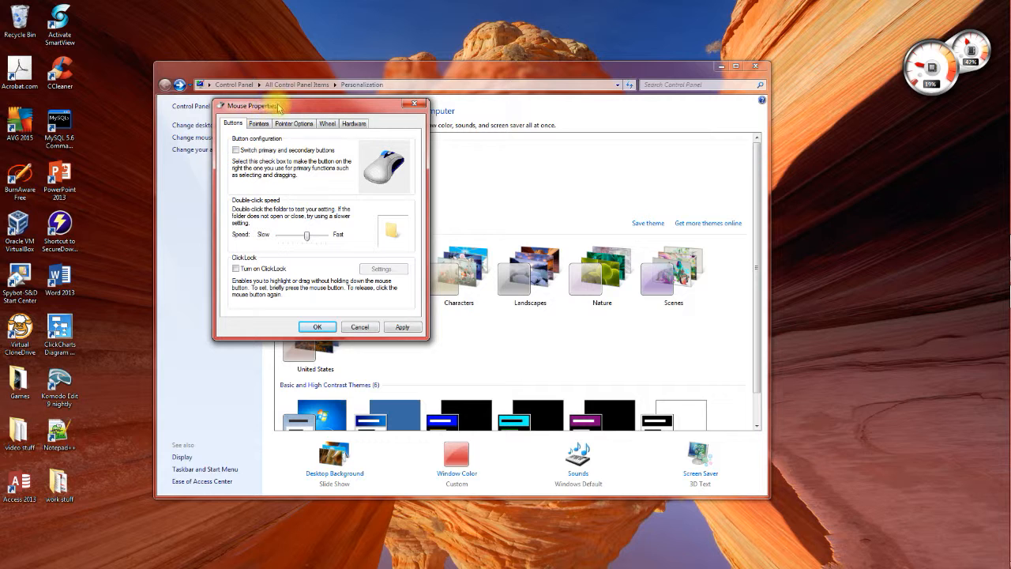
{"action": "left_click_drag", "start_coordinate": [278, 106], "coordinate": [280, 88]}
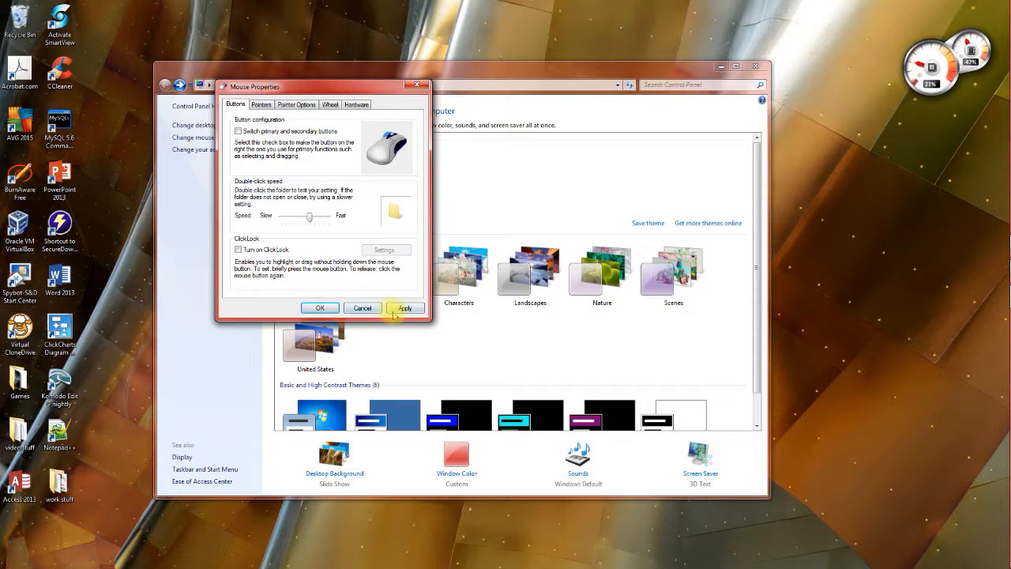
{"action": "left_click", "coordinate": [325, 309]}
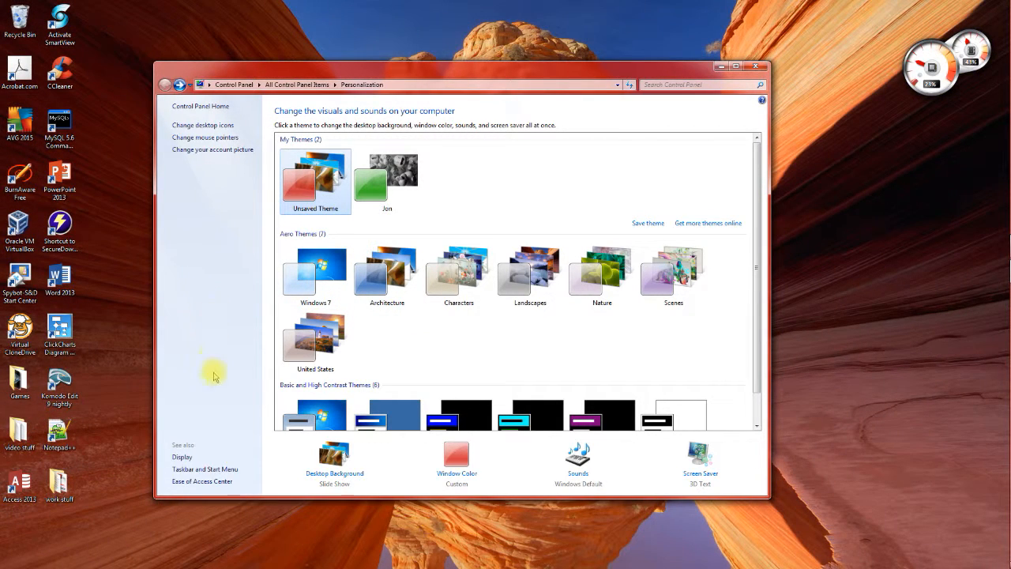
- Open the taskbar and Start menu properties, reveal the auto-hidden taskbar and open and close the Start menu
{"action": "left_click", "coordinate": [187, 470]}
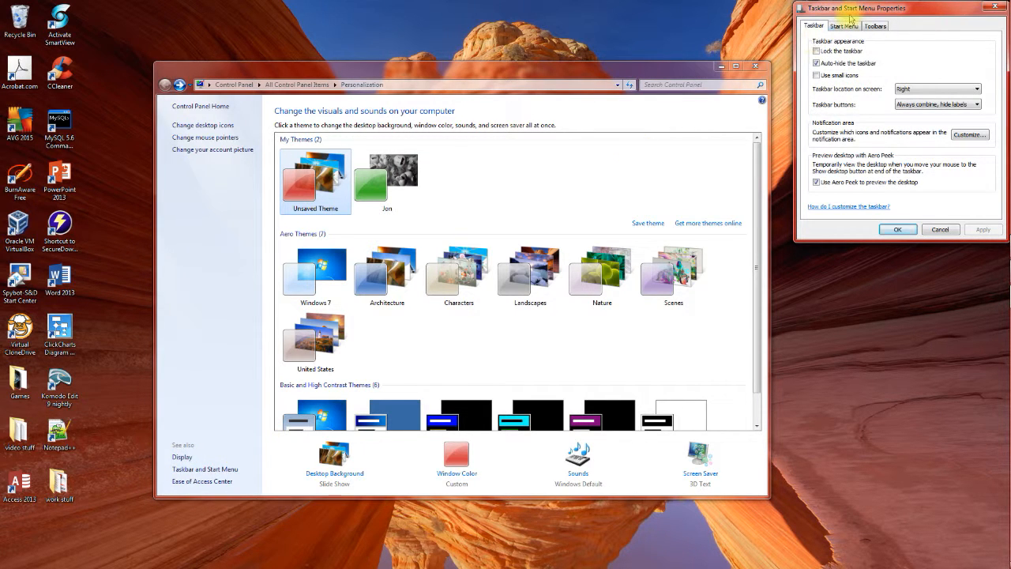
{"action": "left_click_drag", "start_coordinate": [851, 17], "coordinate": [278, 193]}
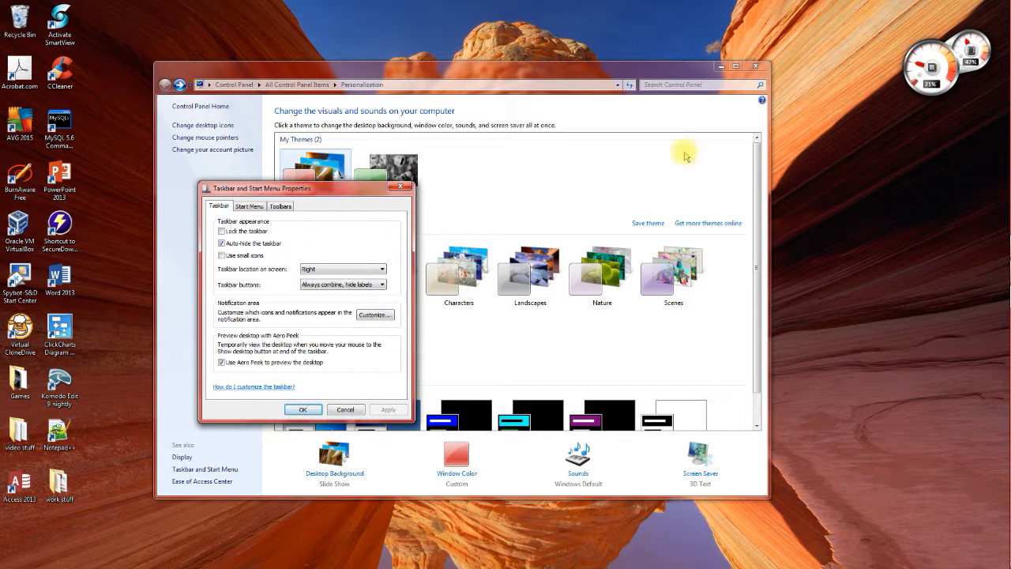
{"action": "mouse_move", "coordinate": [1003, 157]}
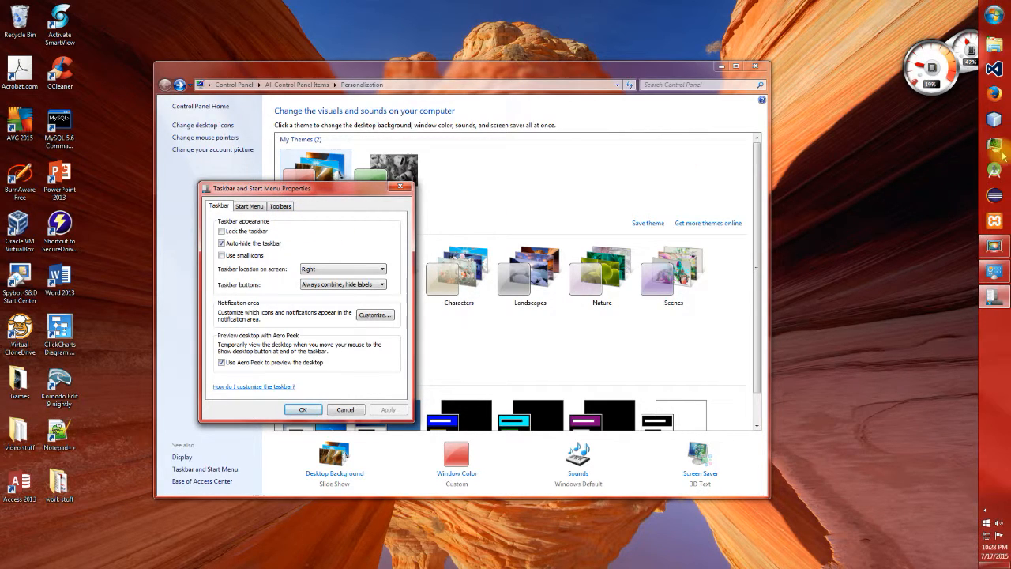
{"action": "left_click", "coordinate": [997, 15]}
{"action": "left_click", "coordinate": [997, 16]}
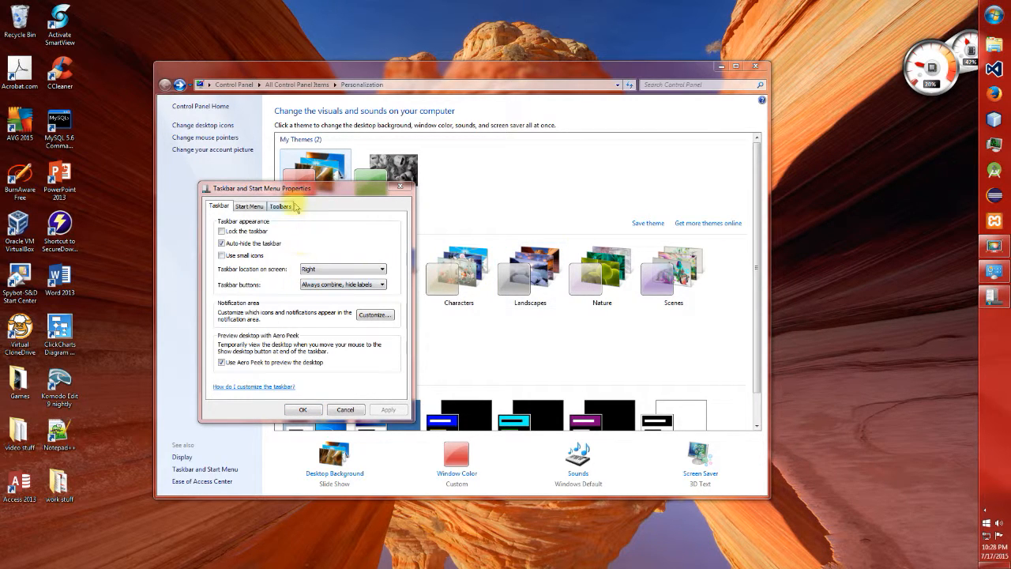
{"action": "left_click_drag", "start_coordinate": [294, 189], "coordinate": [286, 144]}
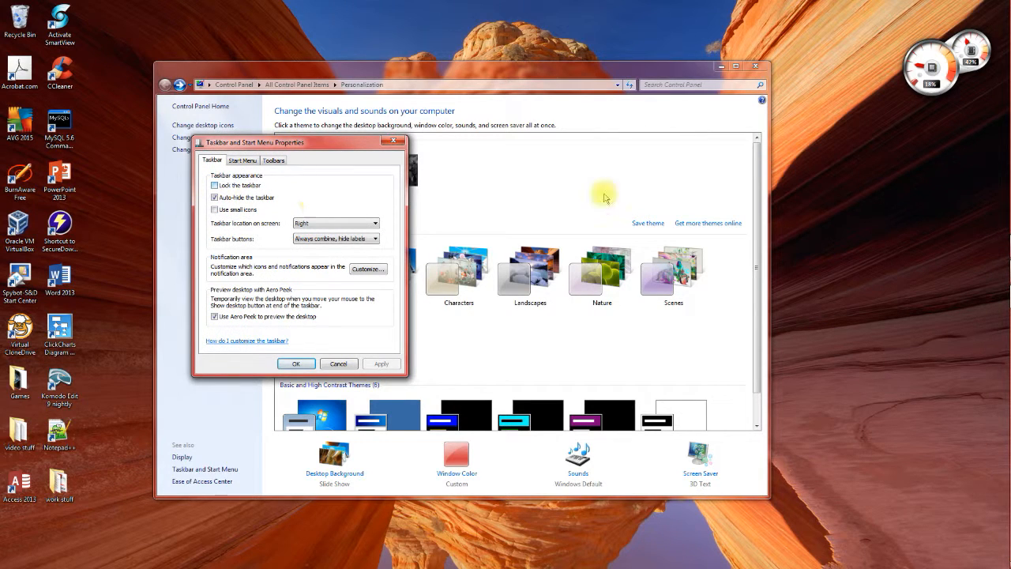
{"action": "mouse_move", "coordinate": [1010, 71]}
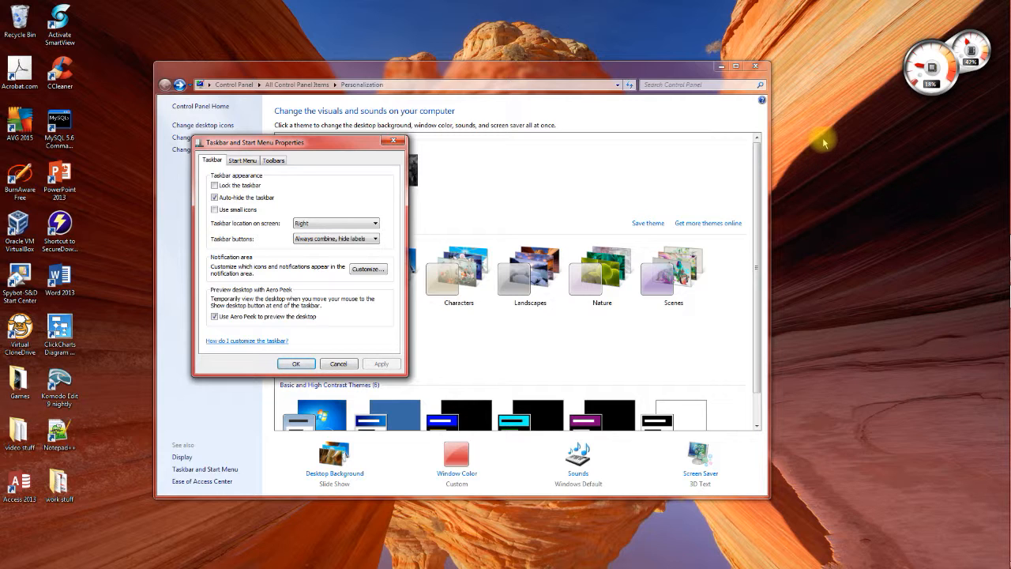
{"action": "mouse_move", "coordinate": [1010, 93]}
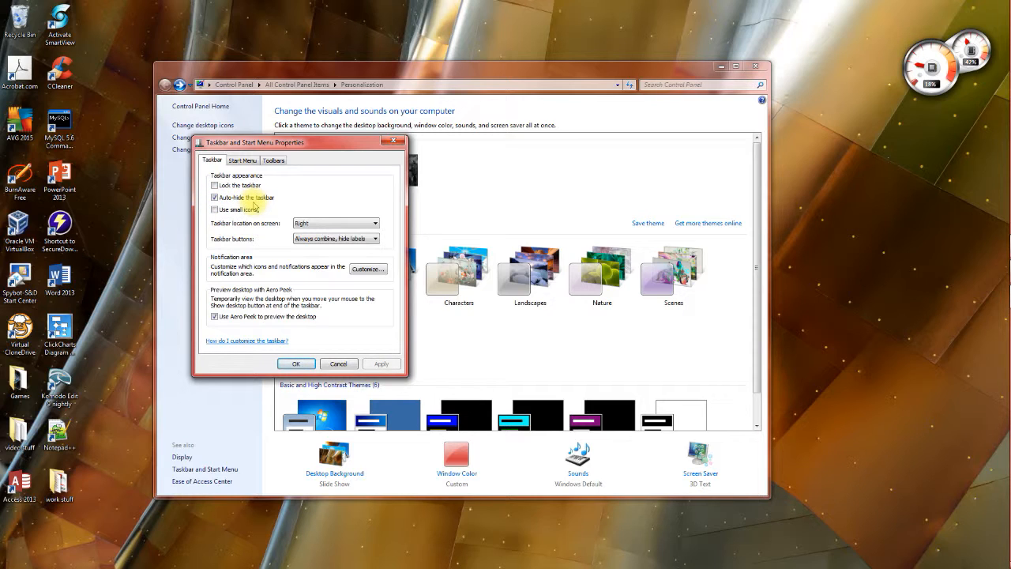
- Try the Top location for the taskbar by applying it, and select the Right location again
{"action": "left_click", "coordinate": [341, 225]}
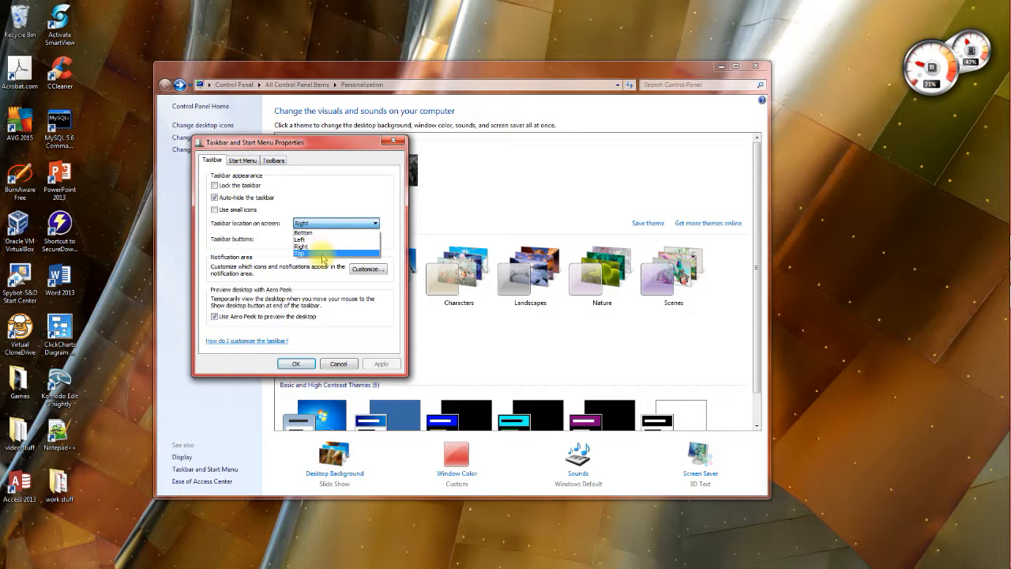
{"action": "left_click", "coordinate": [322, 253]}
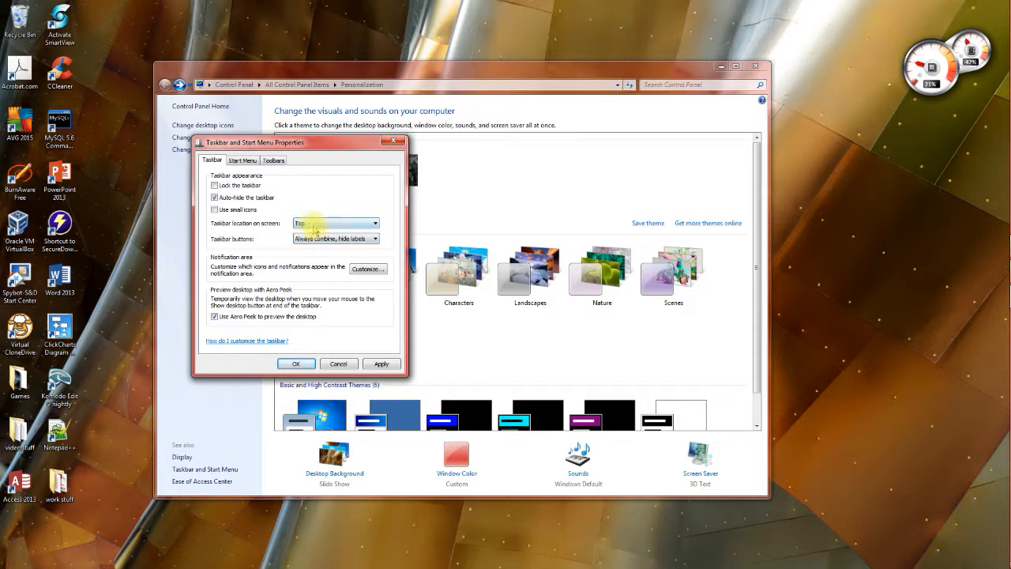
{"action": "left_click", "coordinate": [386, 365]}
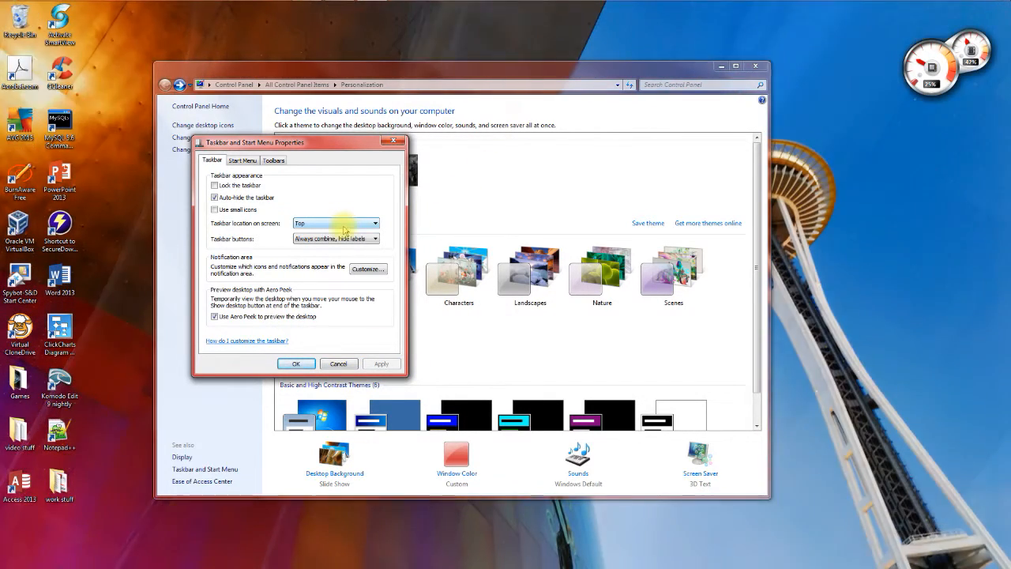
{"action": "left_click", "coordinate": [340, 224]}
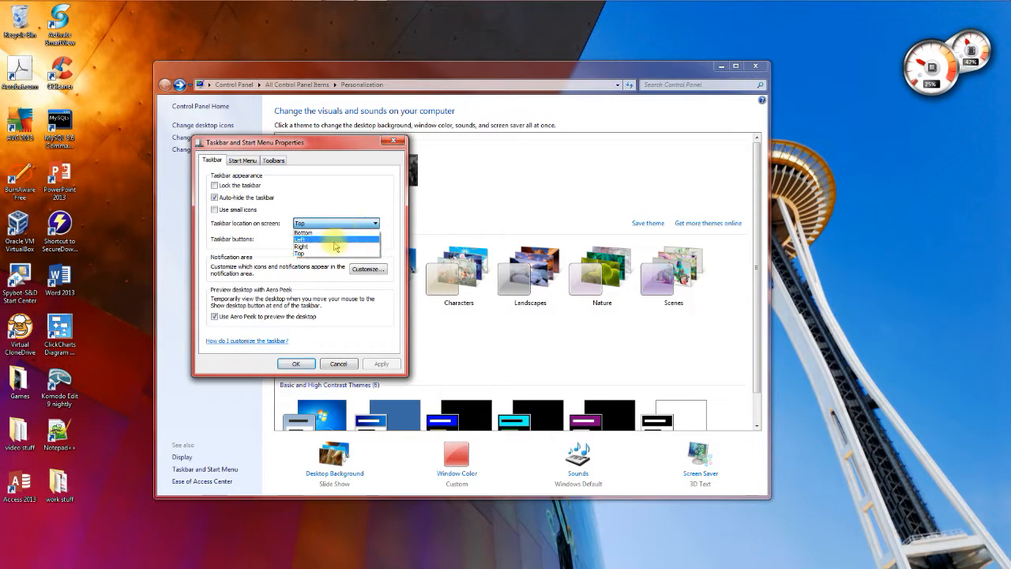
{"action": "left_click", "coordinate": [333, 247]}
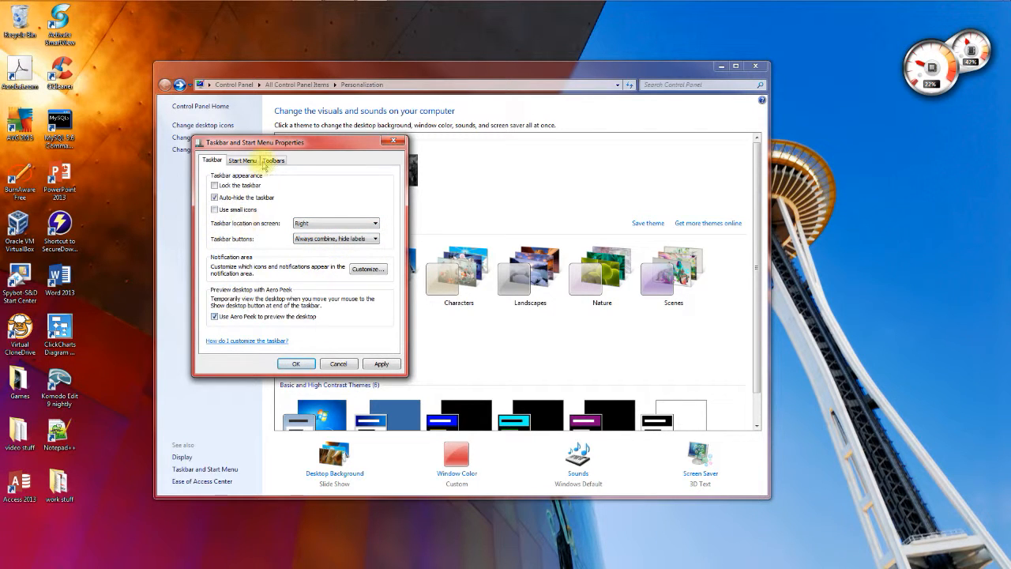
- Set the number of recent programs in the Start menu to 10, apply the change, and check it in the Start menu
{"action": "left_click", "coordinate": [244, 161]}
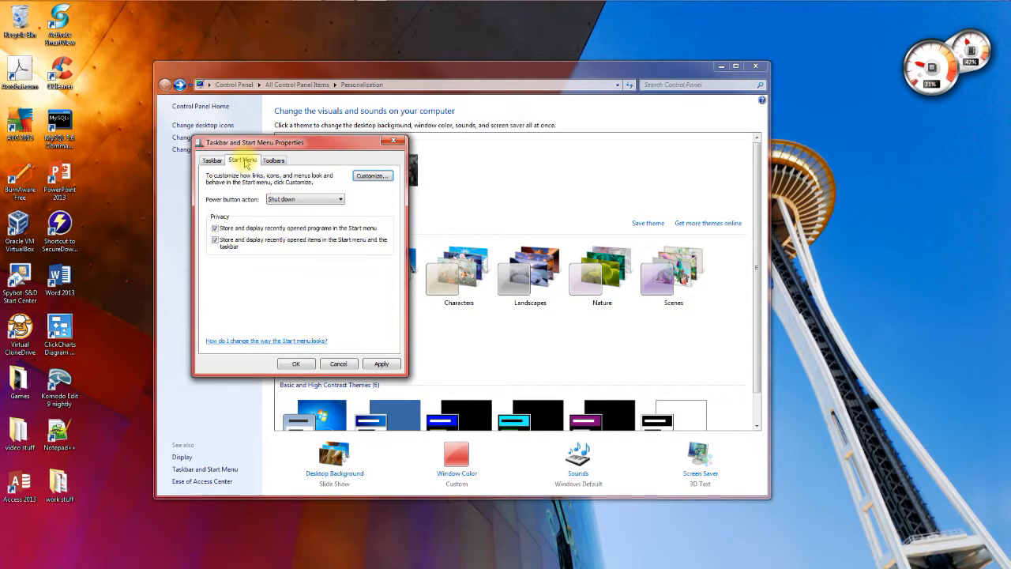
{"action": "left_click", "coordinate": [369, 177]}
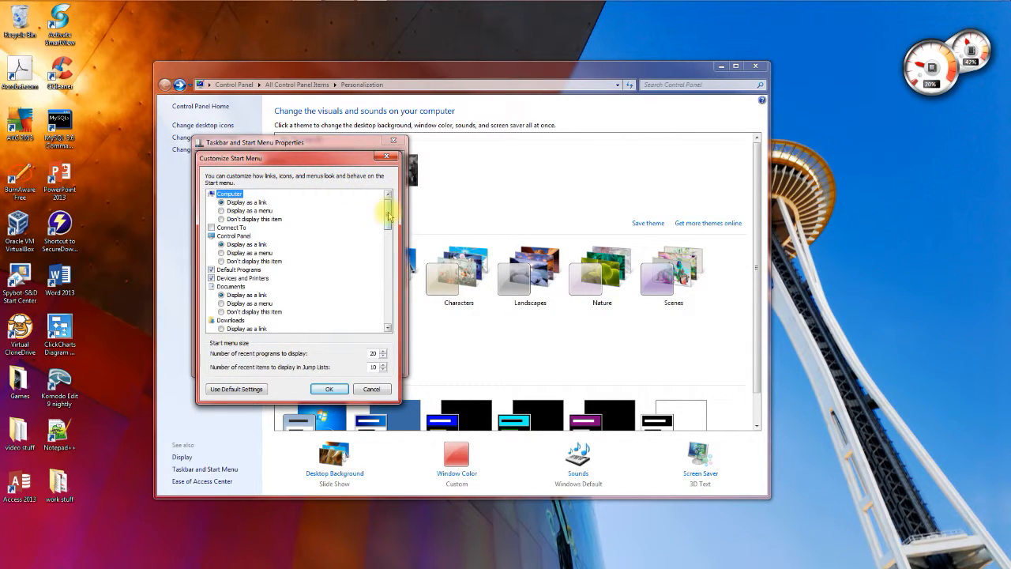
{"action": "mouse_move", "coordinate": [387, 215]}
{"action": "left_mouse_down"}
{"action": "mouse_move", "coordinate": [388, 261]}
{"action": "mouse_move", "coordinate": [388, 226]}
{"action": "left_mouse_up"}
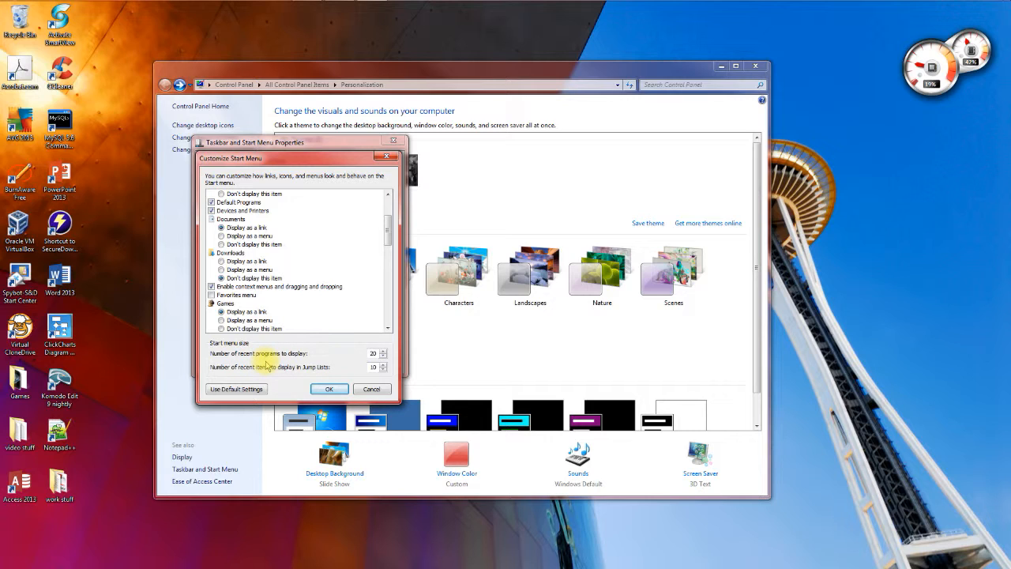
{"action": "double_click", "coordinate": [374, 353]}
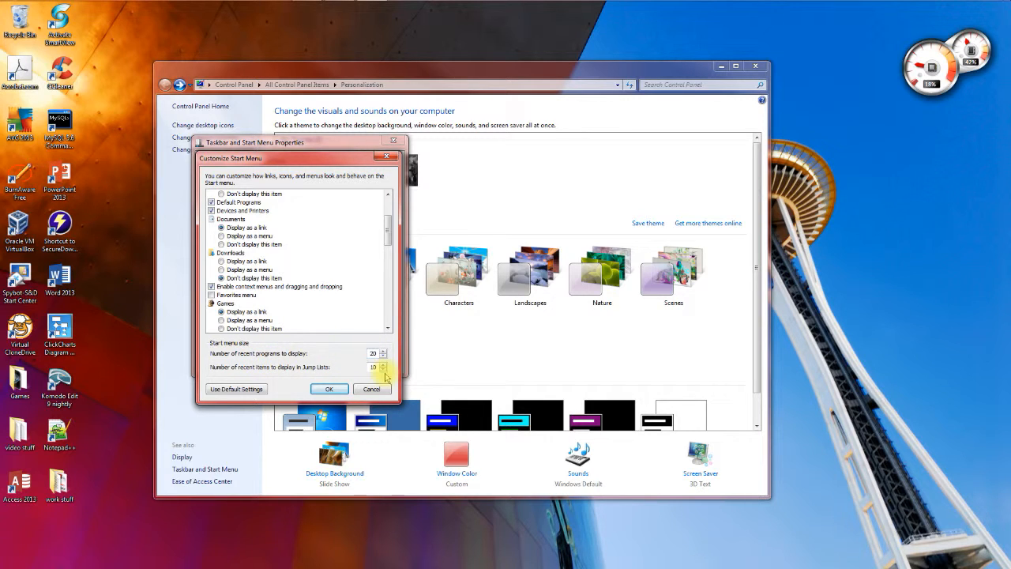
{"action": "key", "text": "BackSpace"}
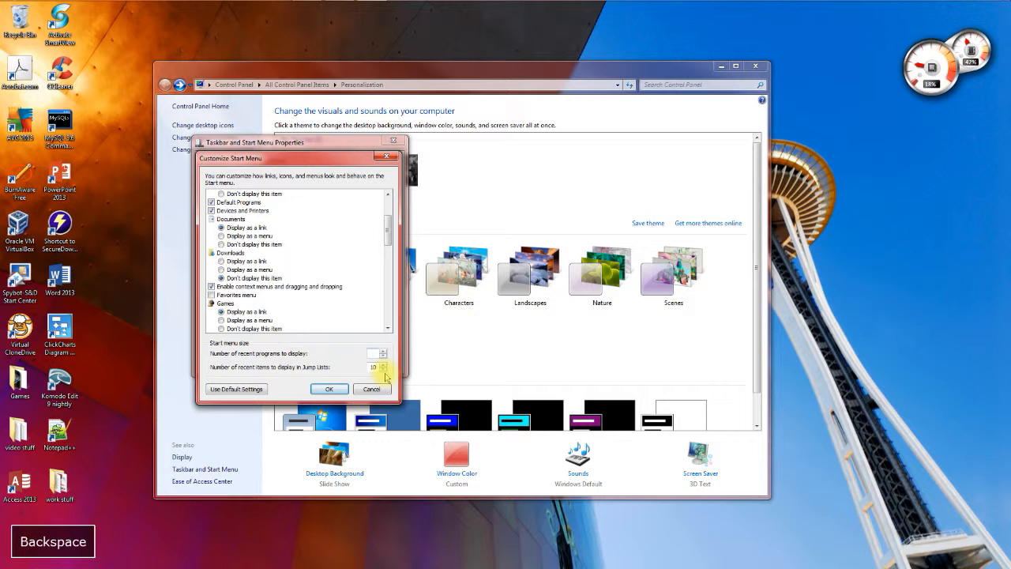
{"action": "type", "text": "10"}
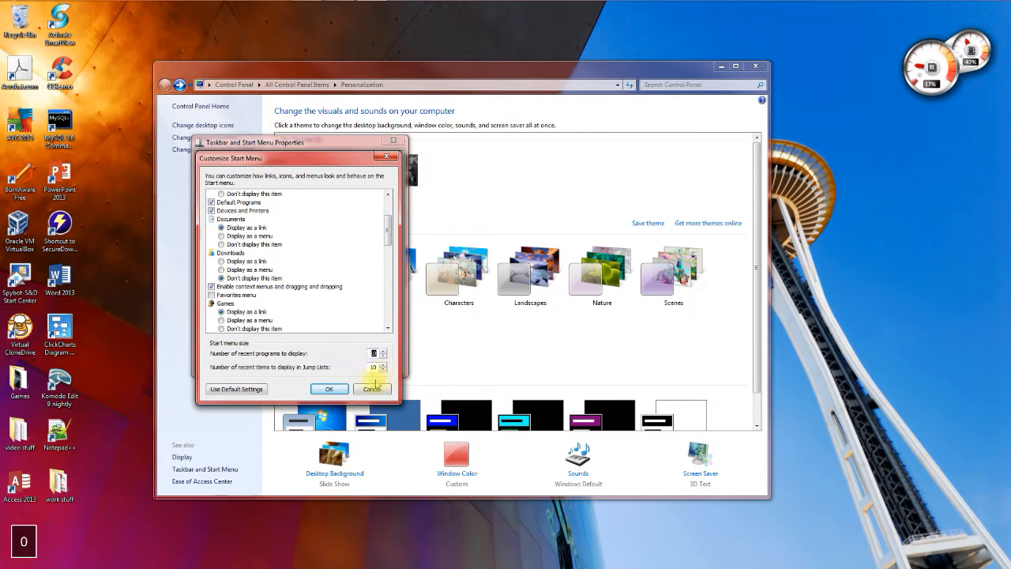
{"action": "left_click", "coordinate": [329, 388]}
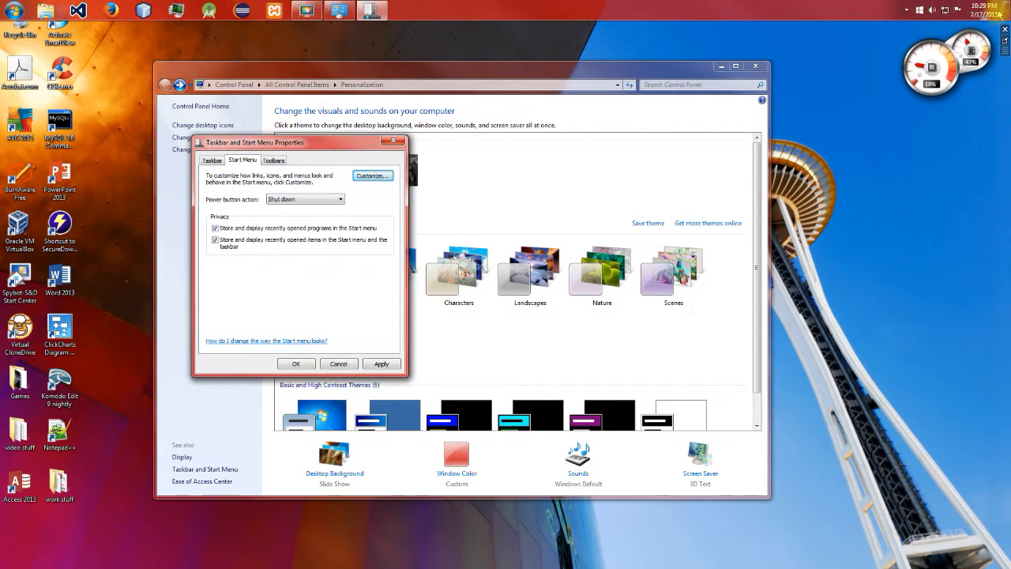
{"action": "left_click", "coordinate": [382, 364]}
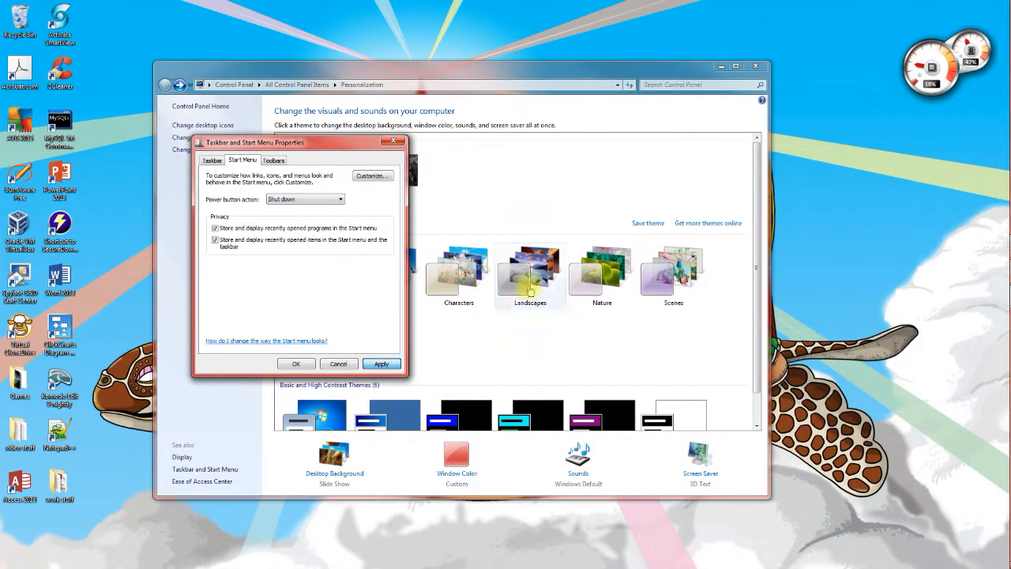
{"action": "left_click", "coordinate": [995, 14]}
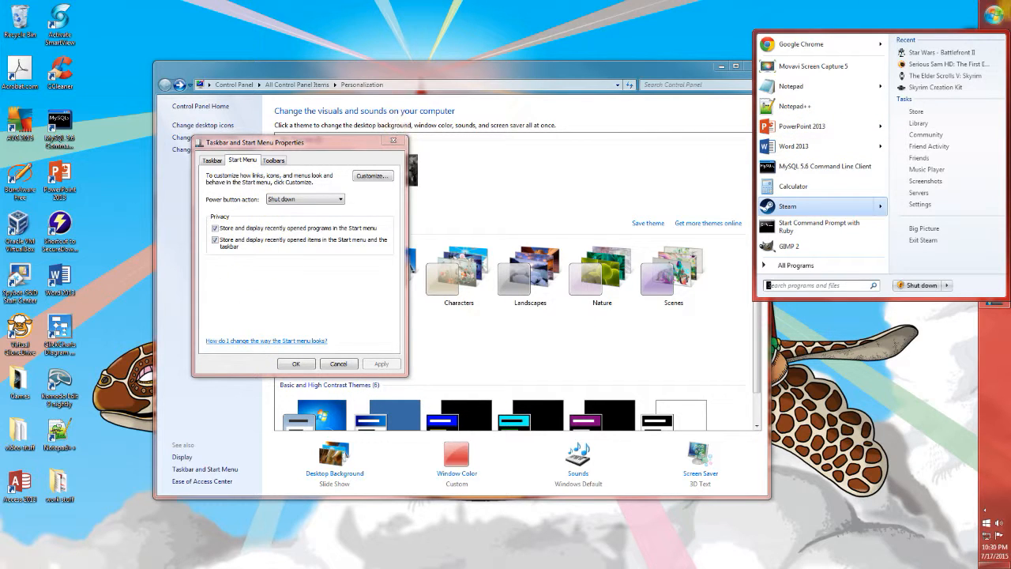
{"action": "left_click", "coordinate": [998, 14]}
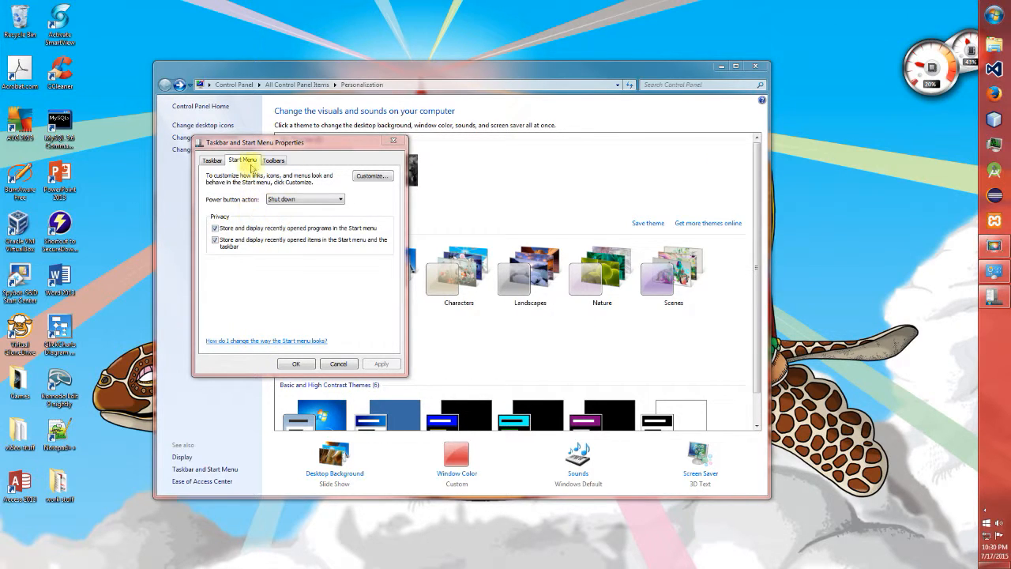
- Set the number of recent programs to display to 20, apply it, and open and close the Start menu to compare
{"action": "left_click", "coordinate": [371, 176]}
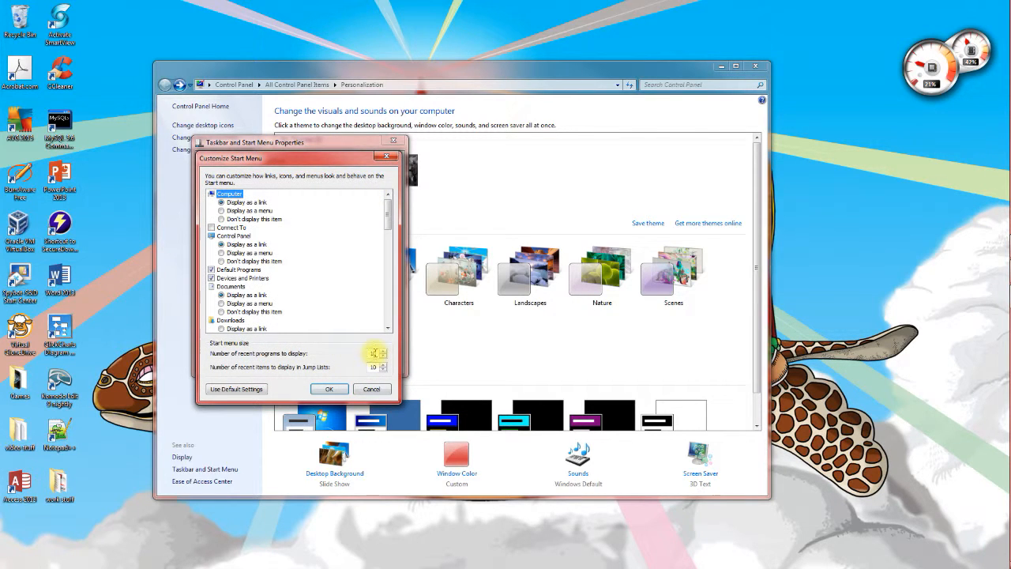
{"action": "left_click", "coordinate": [374, 353]}
{"action": "key", "text": "BackSpace"}
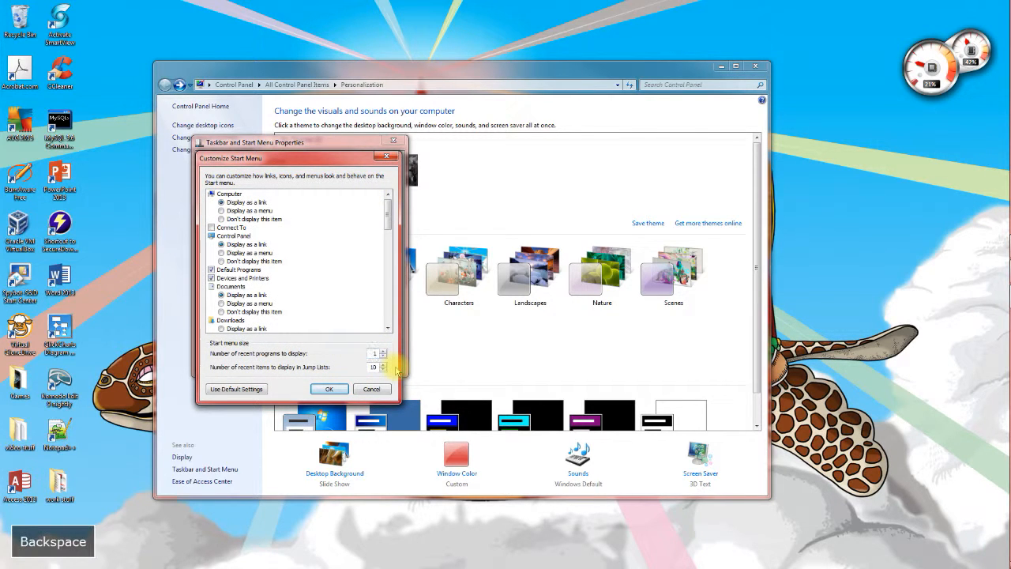
{"action": "key", "text": "BackSpace"}
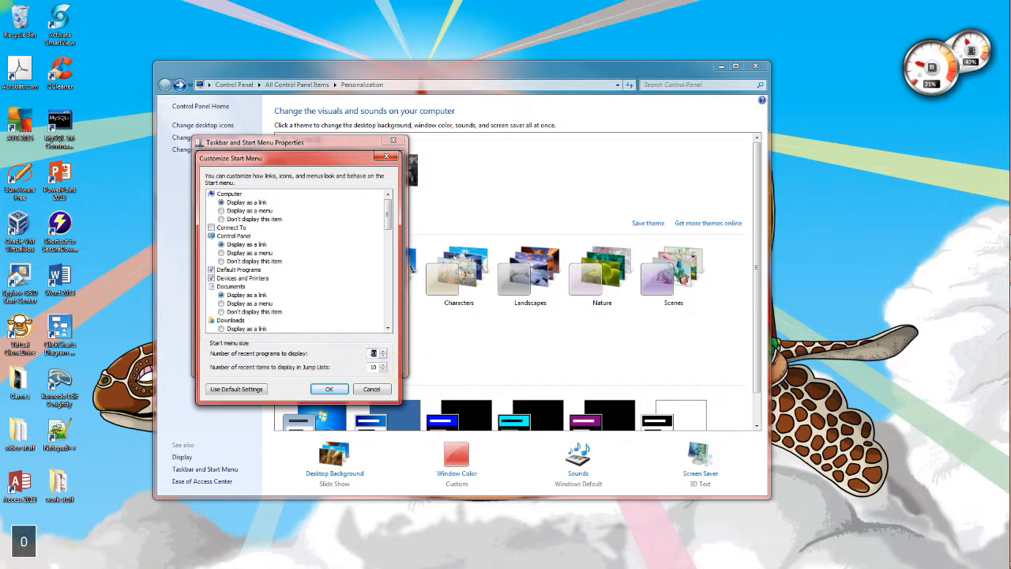
{"action": "type", "text": "20"}
{"action": "left_click", "coordinate": [320, 390]}
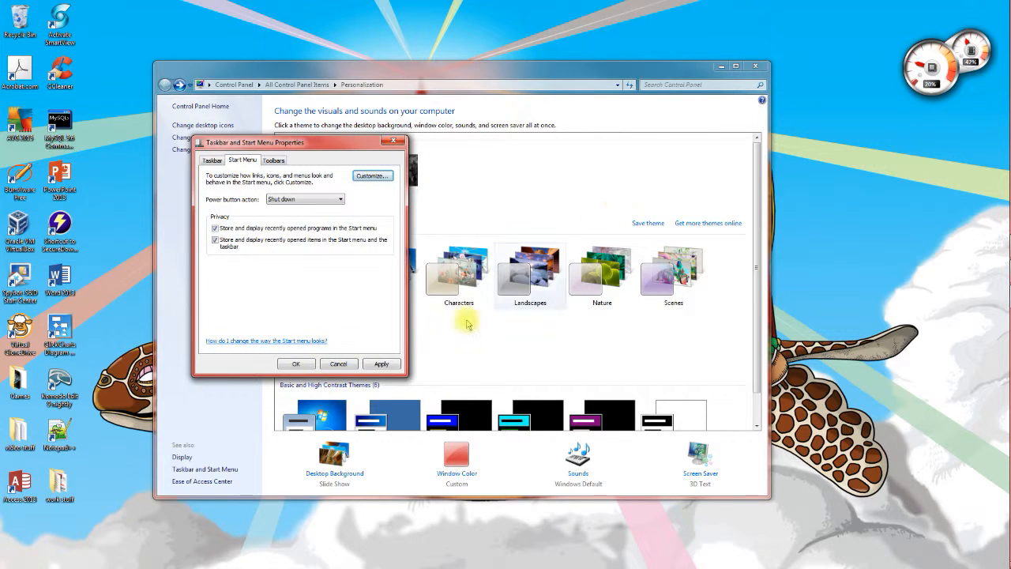
{"action": "left_click", "coordinate": [382, 363]}
{"action": "left_click", "coordinate": [996, 18]}
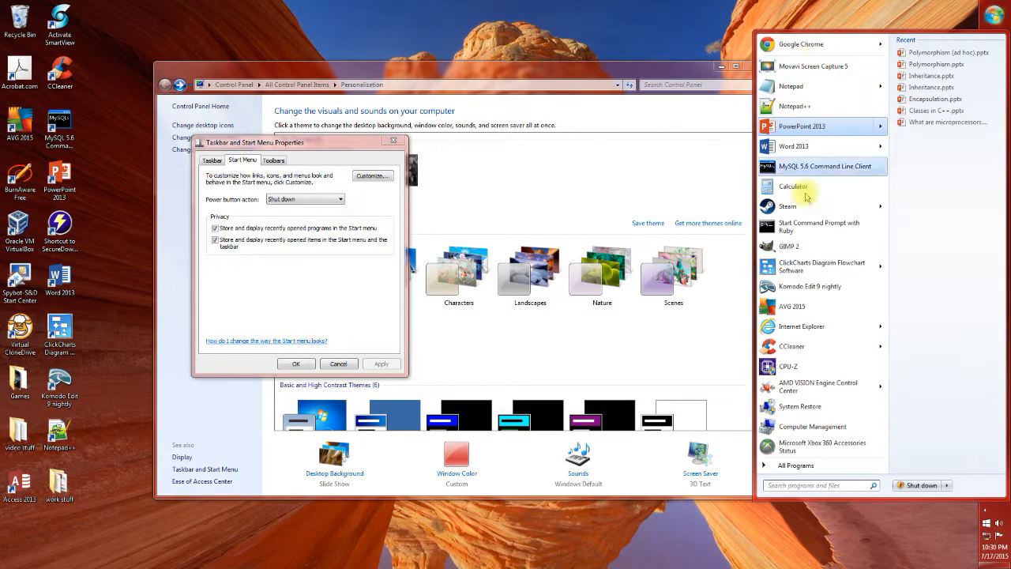
{"action": "left_click", "coordinate": [715, 29]}
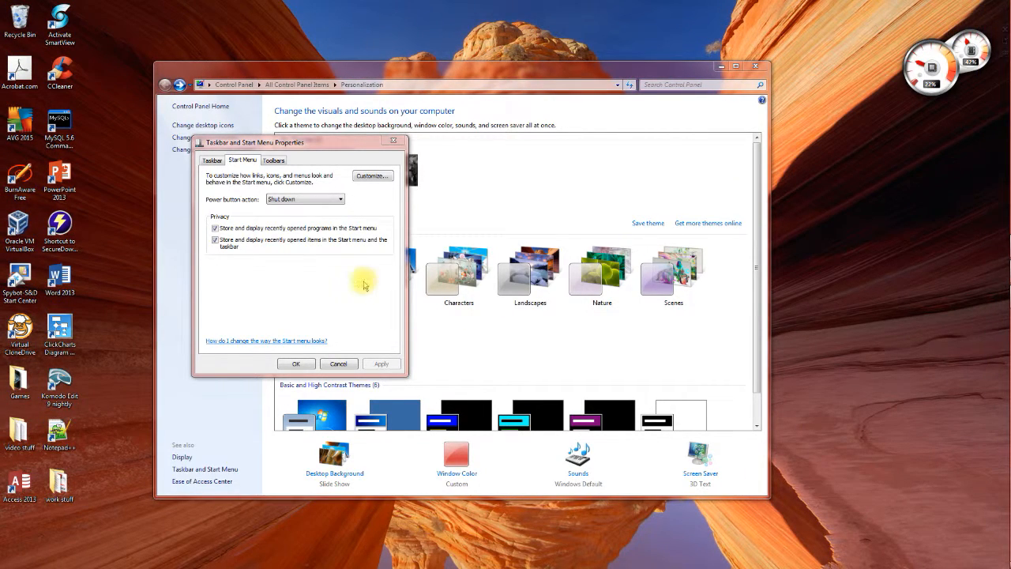
- Set the Start menu's number of recent programs to display back to 10 and confirm the customization
{"action": "left_click", "coordinate": [370, 176]}
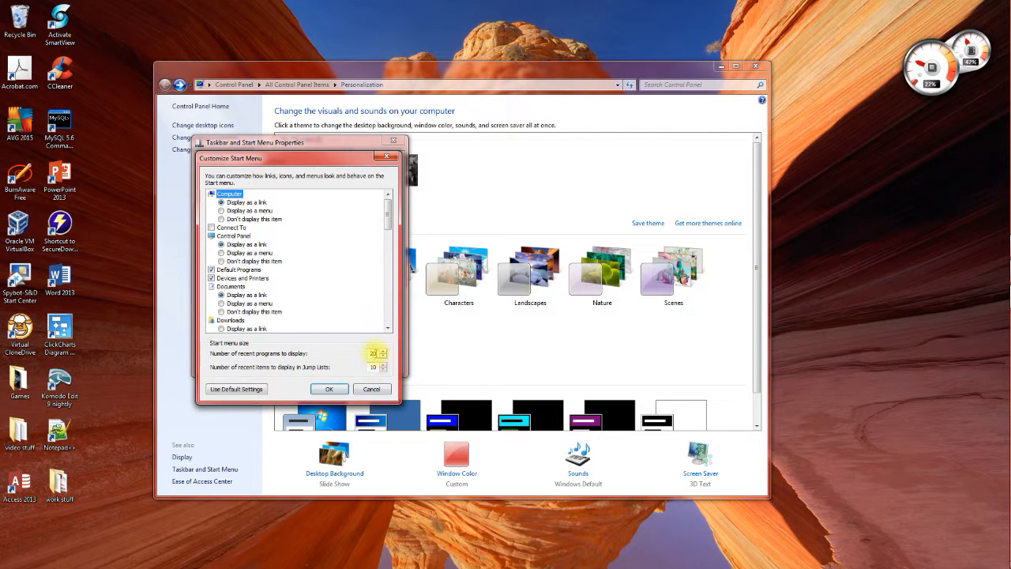
{"action": "left_click", "coordinate": [375, 353]}
{"action": "key", "text": "BackSpace"}
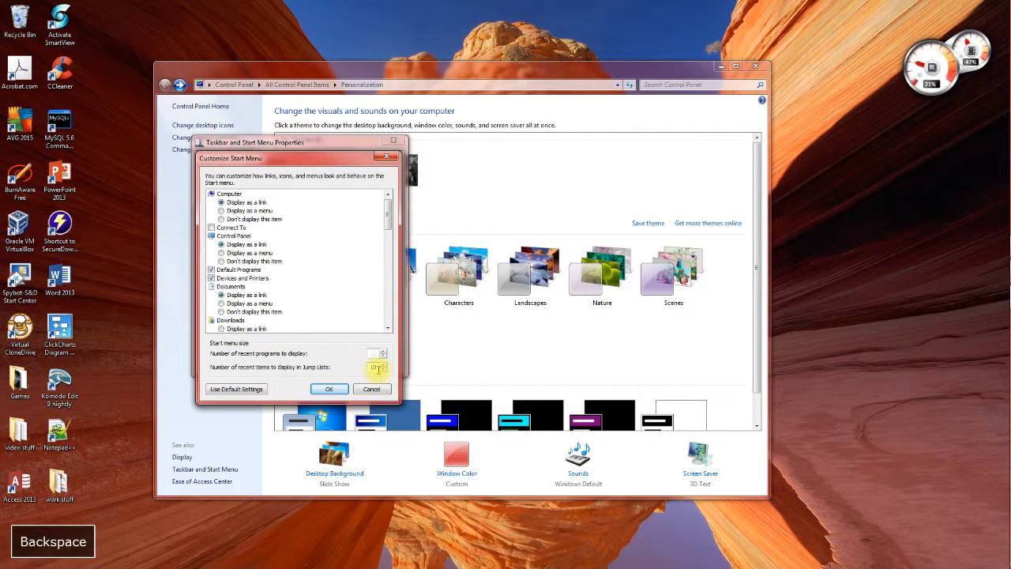
{"action": "type", "text": "5"}
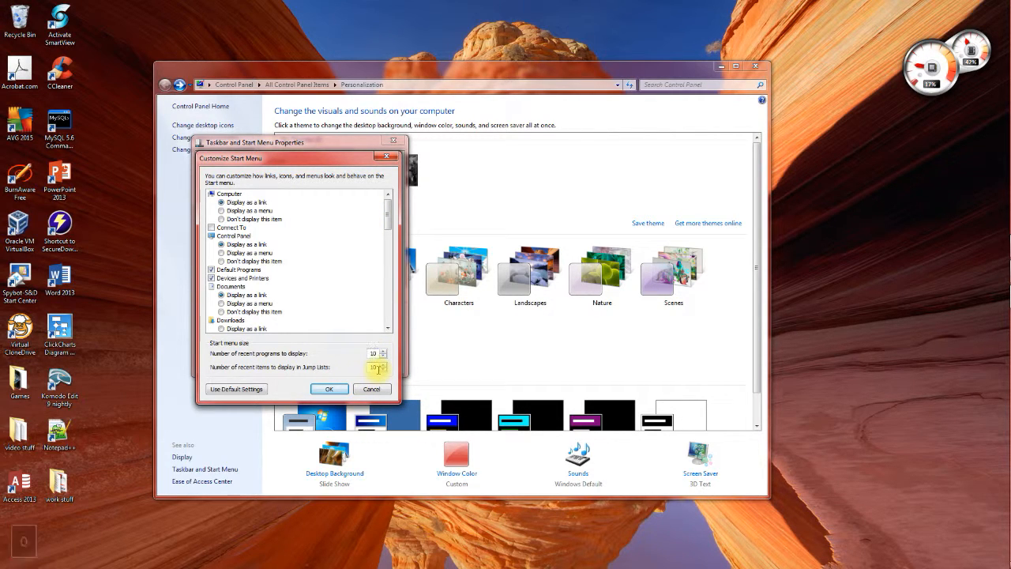
{"action": "type", "text": "10"}
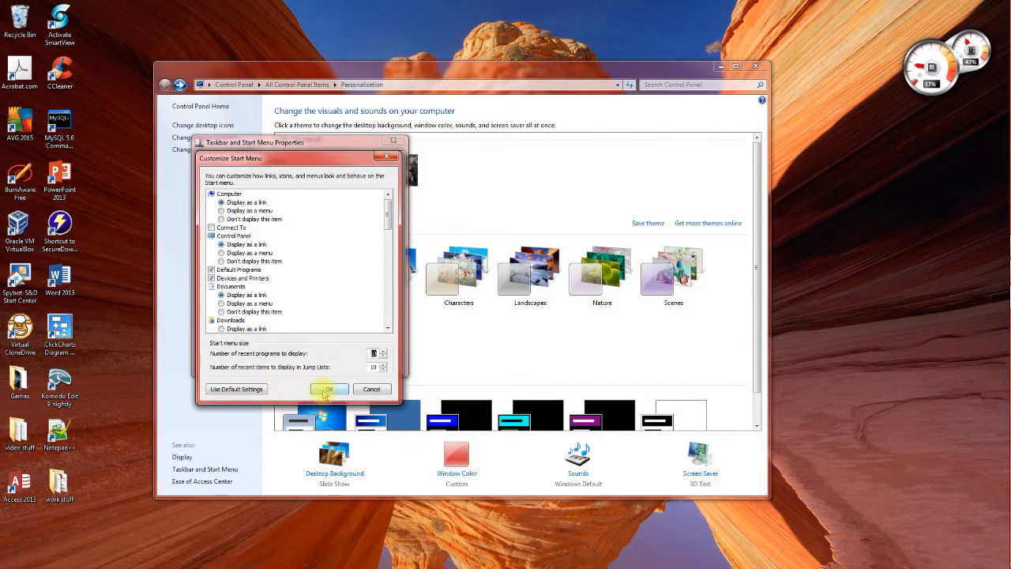
{"action": "left_click", "coordinate": [326, 389]}
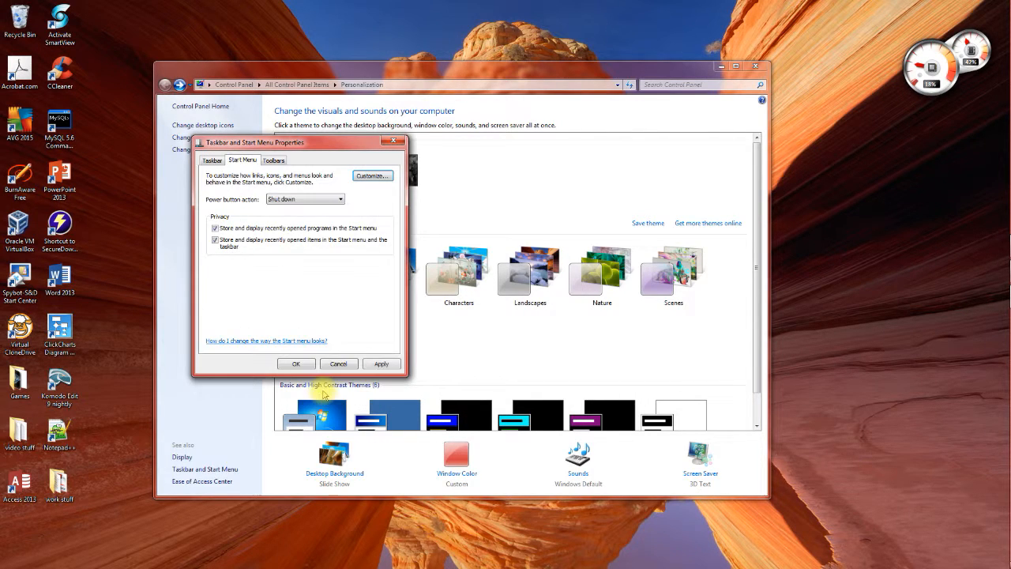
- Review the available toolbars and the taskbar settings, and close the taskbar and Start menu properties with the changes saved
{"action": "left_click", "coordinate": [273, 159]}
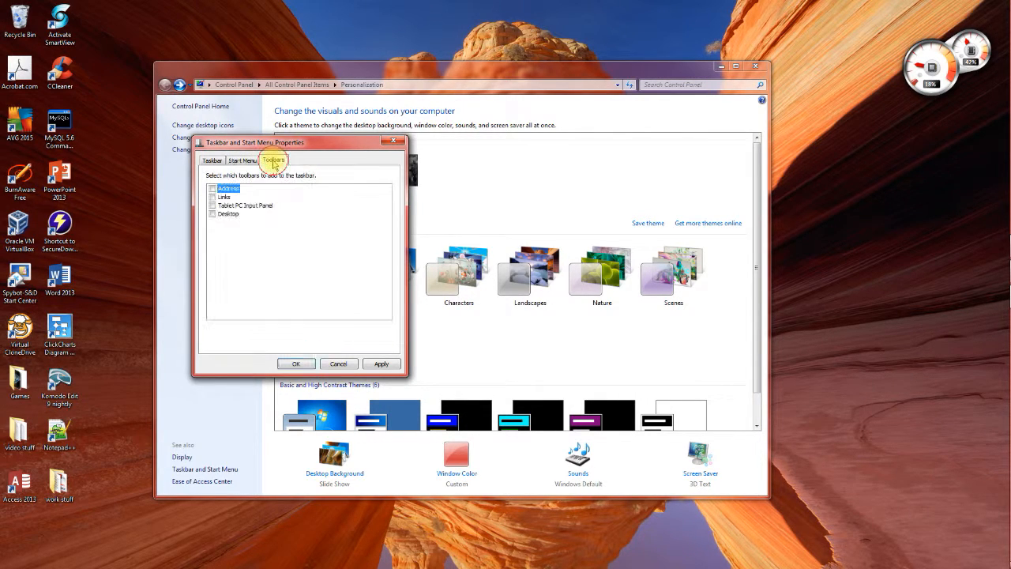
{"action": "left_click", "coordinate": [212, 162]}
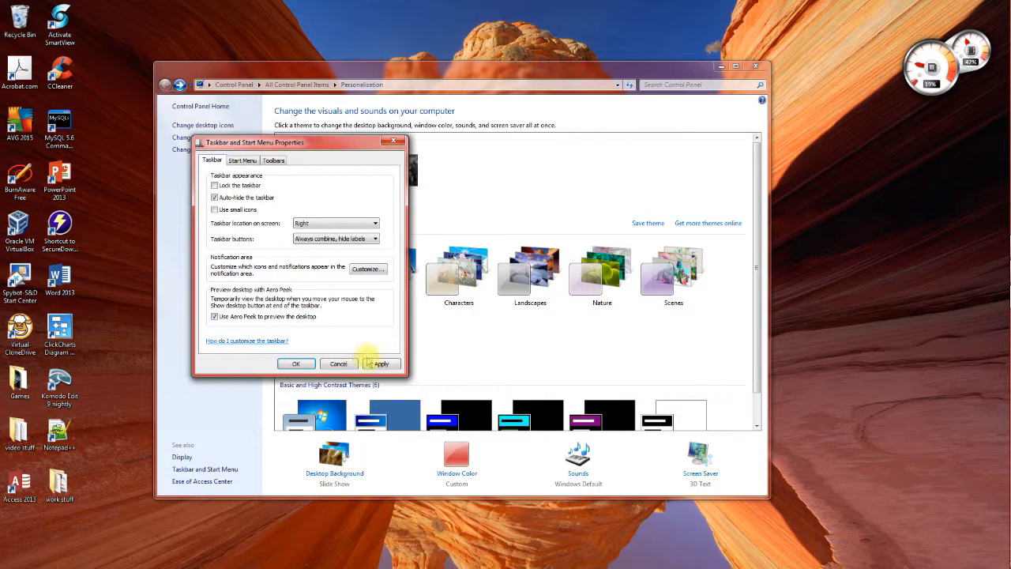
{"action": "left_click", "coordinate": [297, 365]}
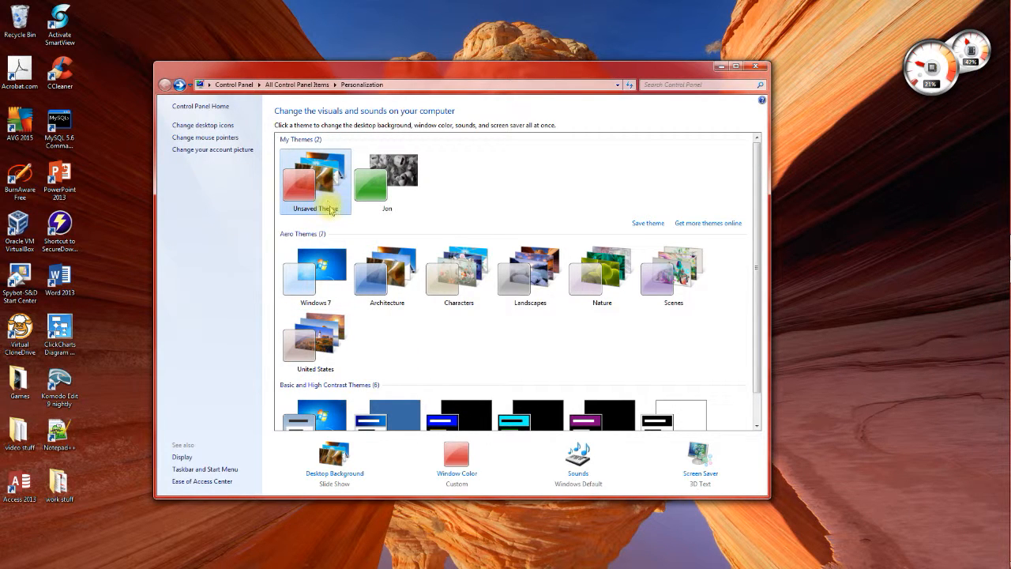
- Open and dismiss the dialog for saving the current theme, and apply the green custom theme under My Themes
{"action": "left_click", "coordinate": [647, 222]}
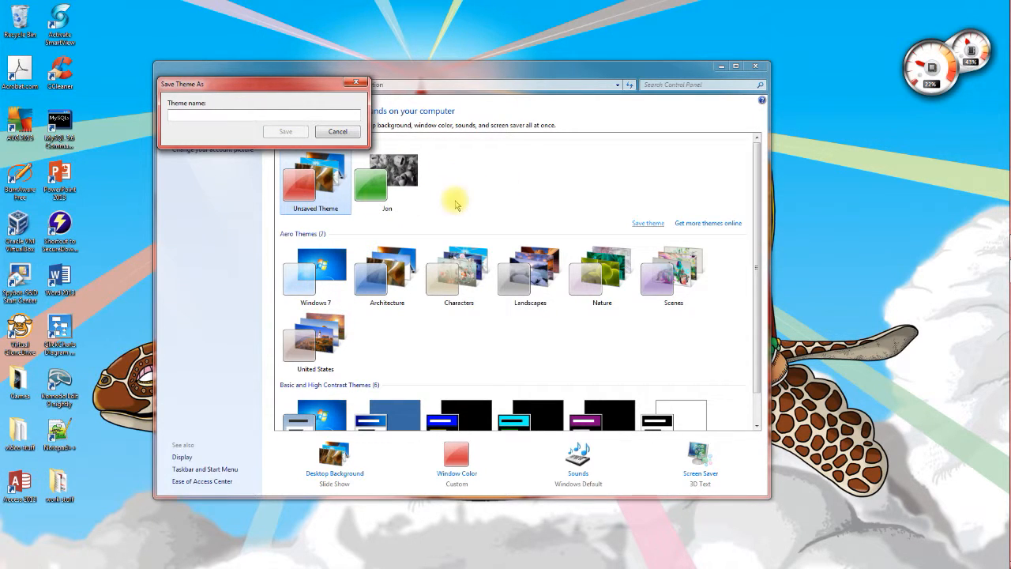
{"action": "left_click", "coordinate": [356, 82]}
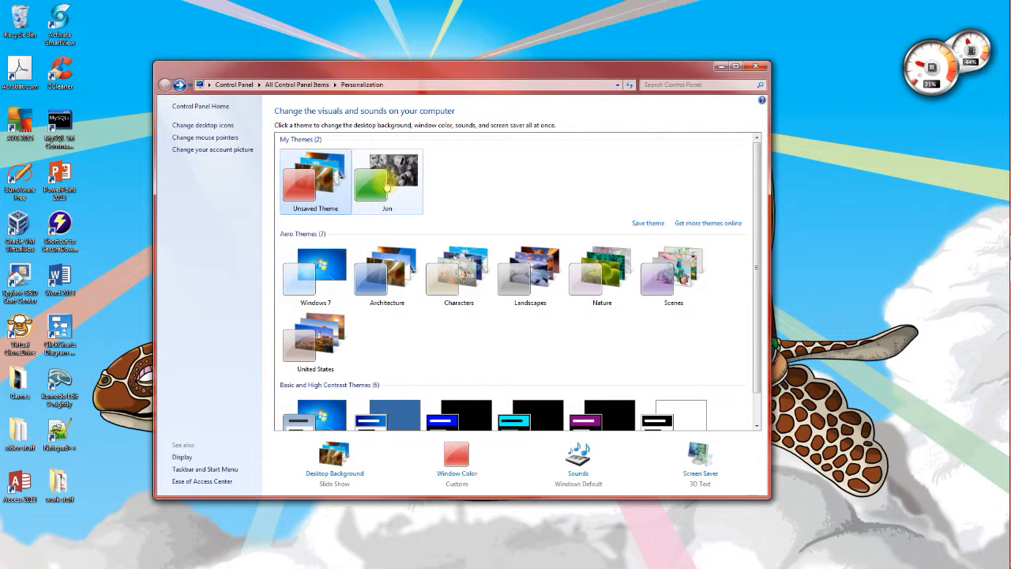
{"action": "left_click", "coordinate": [387, 186]}
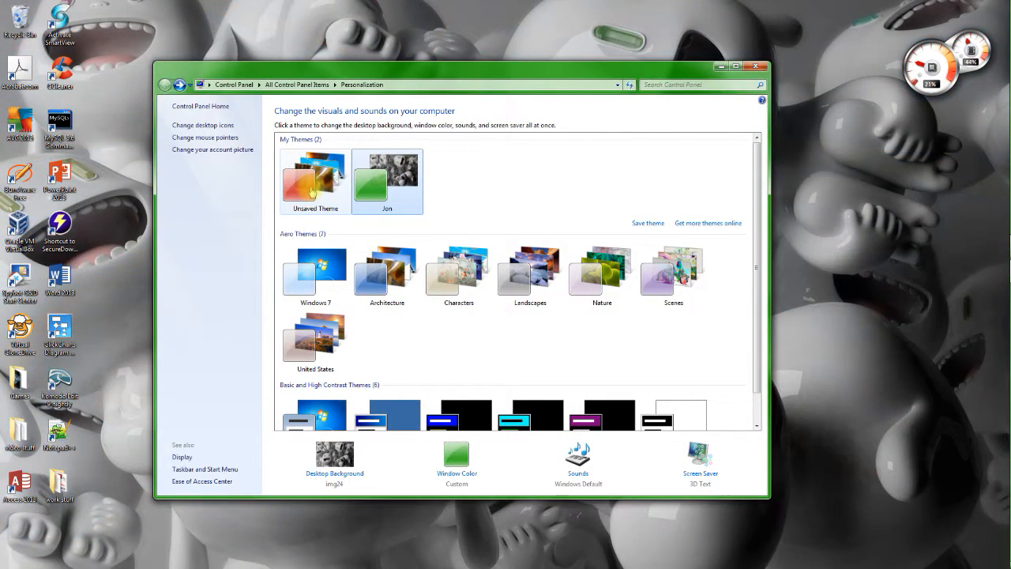
- Delete the Unsaved Theme from My Themes and close the Personalization window
{"action": "right_click", "coordinate": [312, 190]}
{"action": "left_click", "coordinate": [347, 202]}
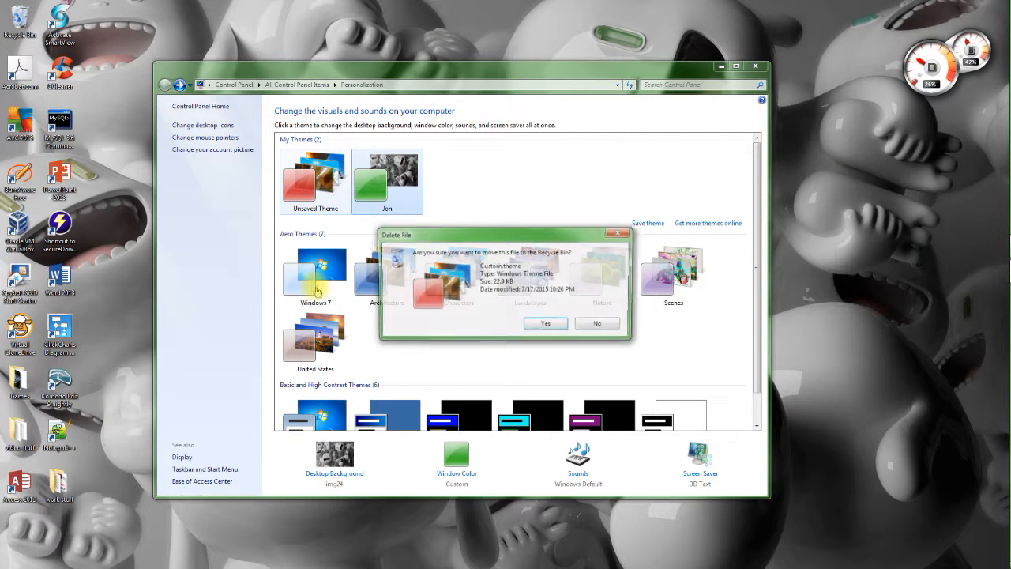
{"action": "left_click", "coordinate": [545, 324]}
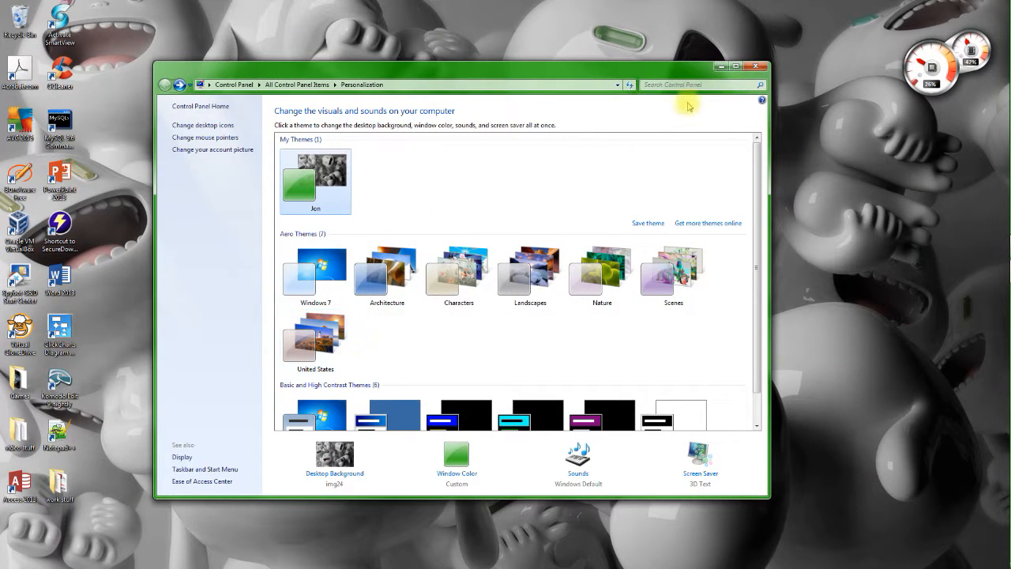
{"action": "left_click", "coordinate": [756, 67]}
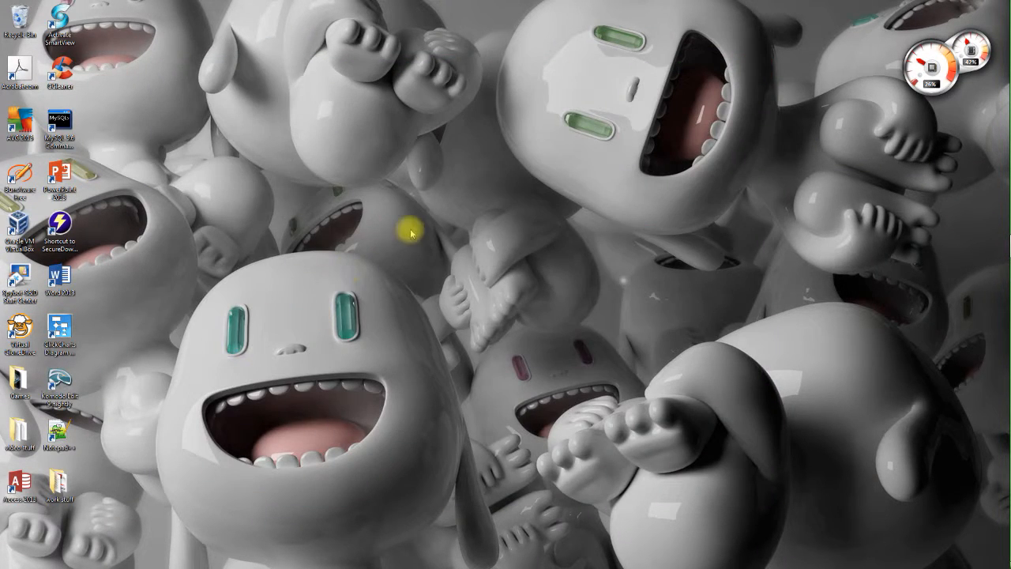